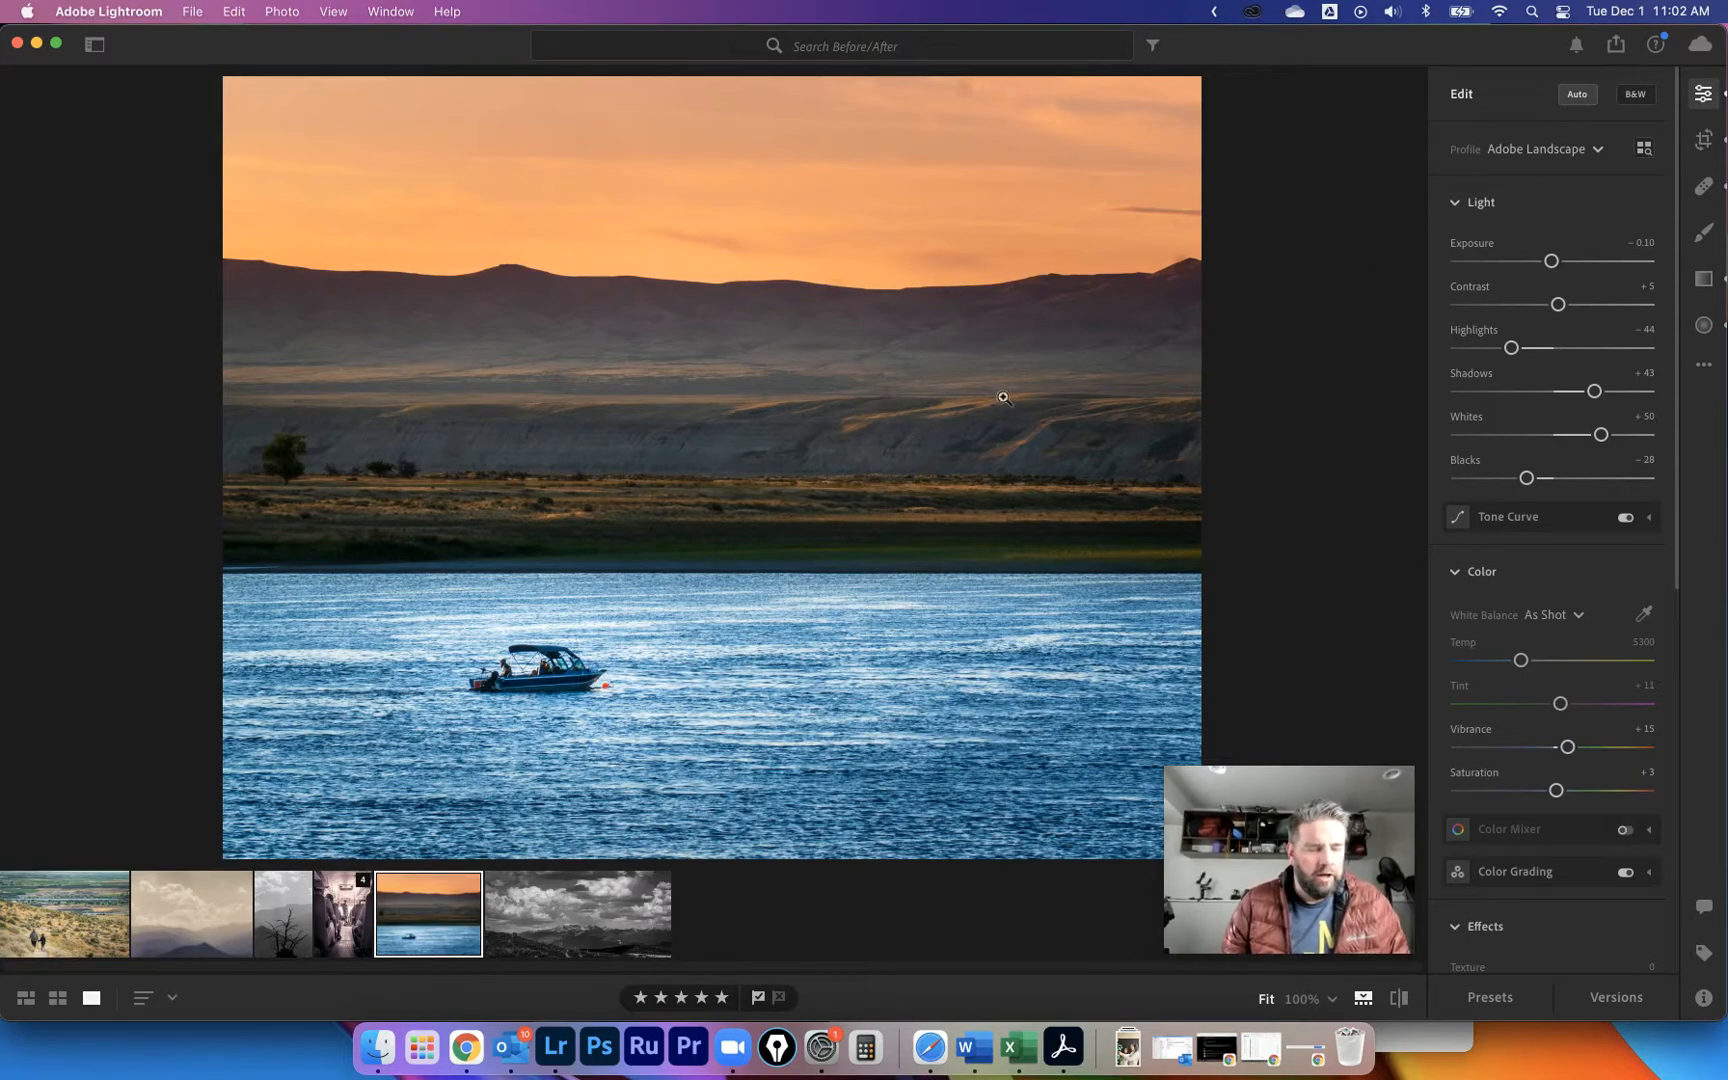
Reset the boat photo's Light and Color adjustments, and apply the Auto edit settings.
right_click(1556, 213)
left_click(1556, 214)
right_click(1541, 213)
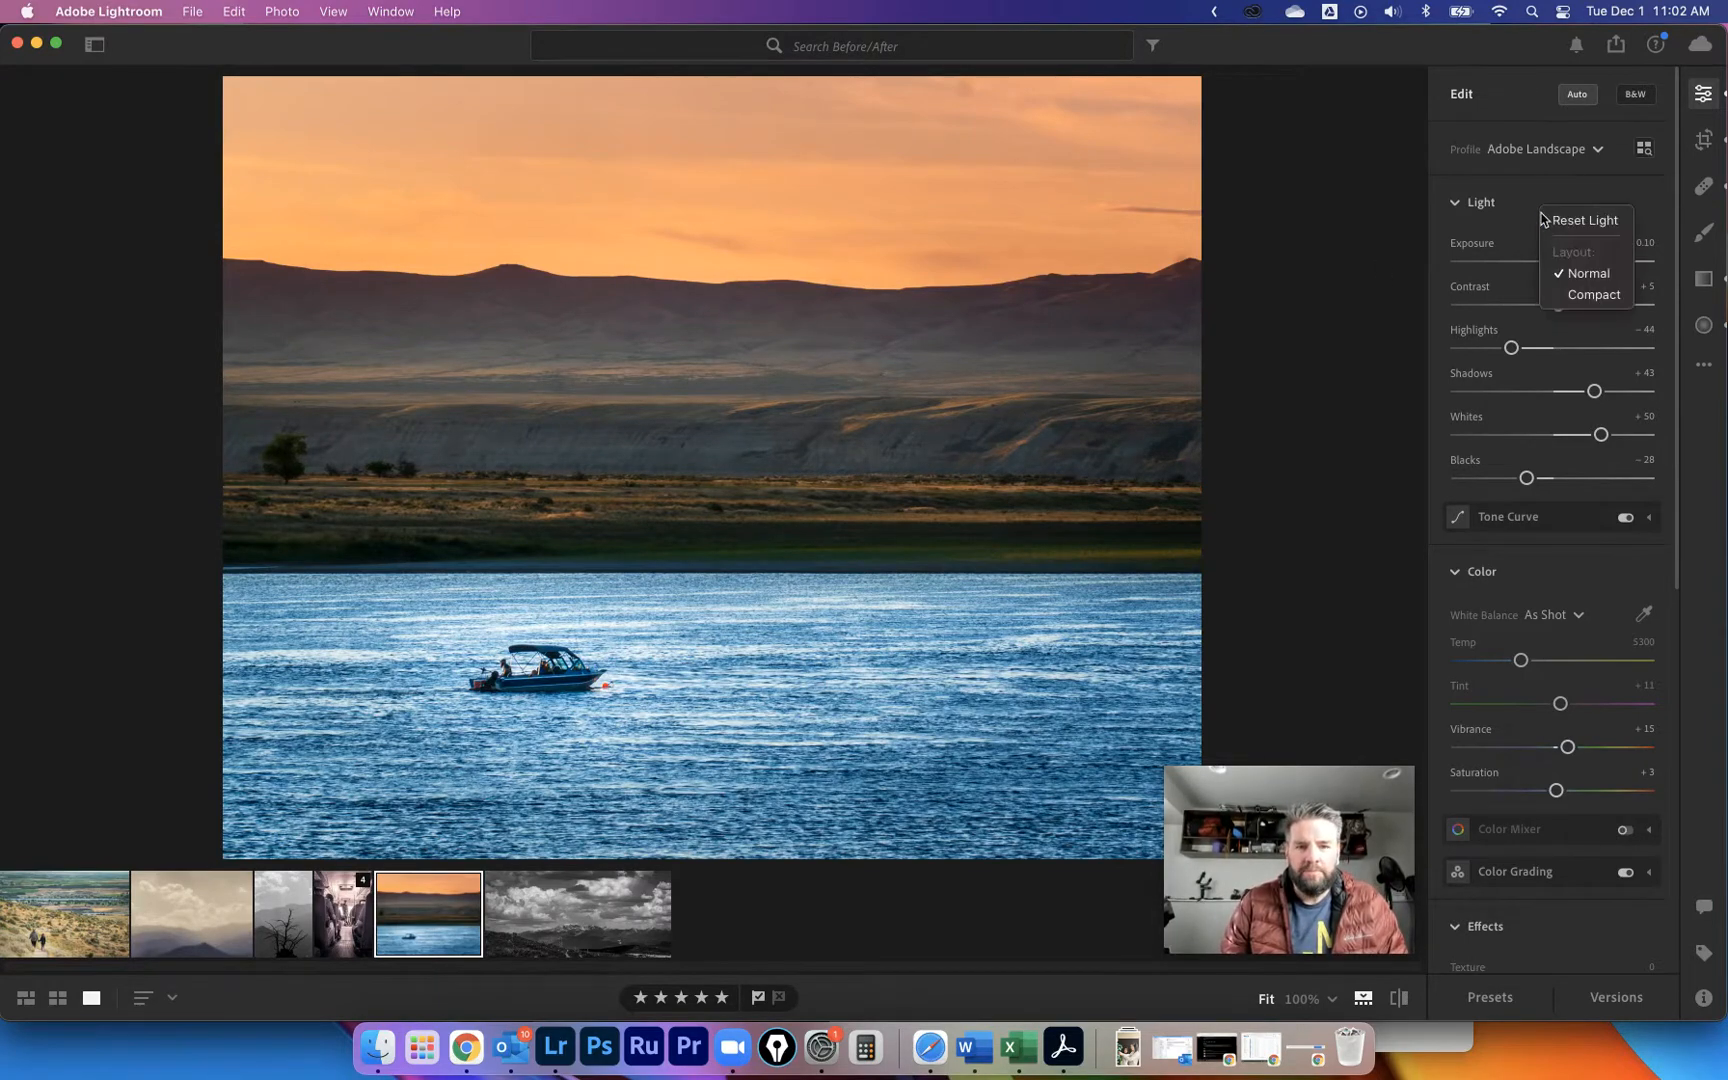
left_click(1578, 221)
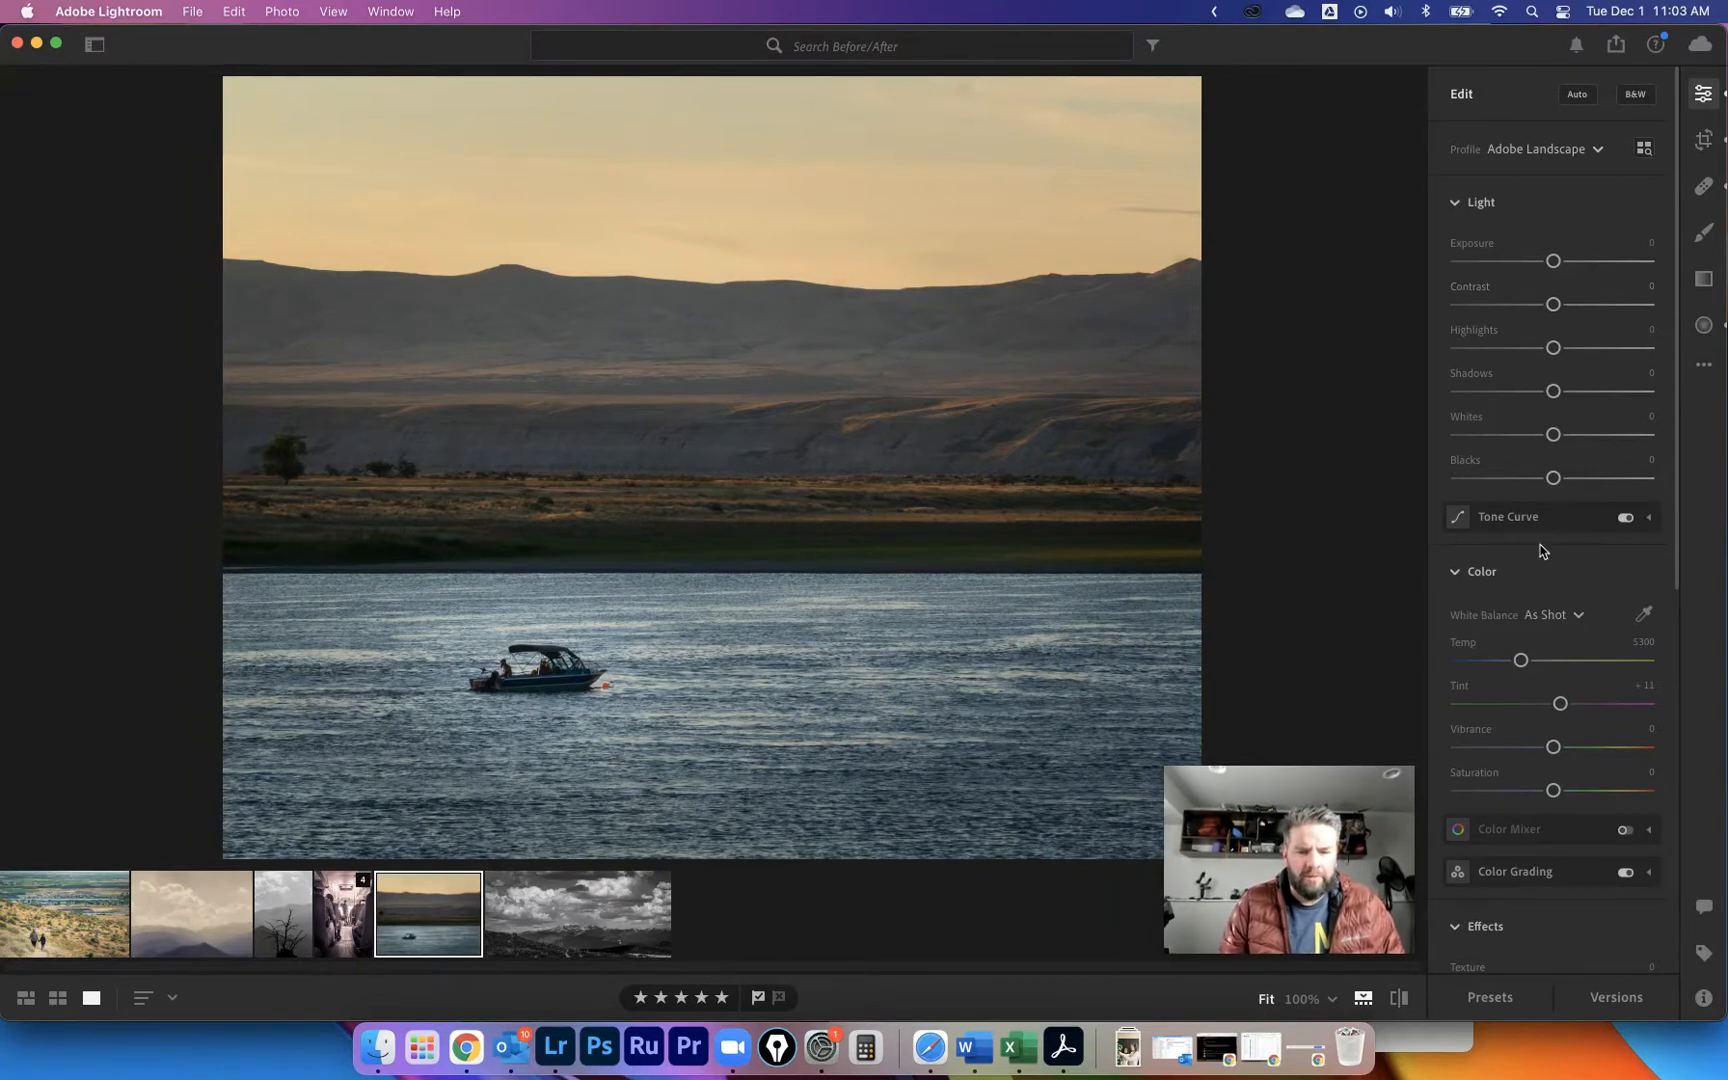
scroll(1540, 550, "down", 3)
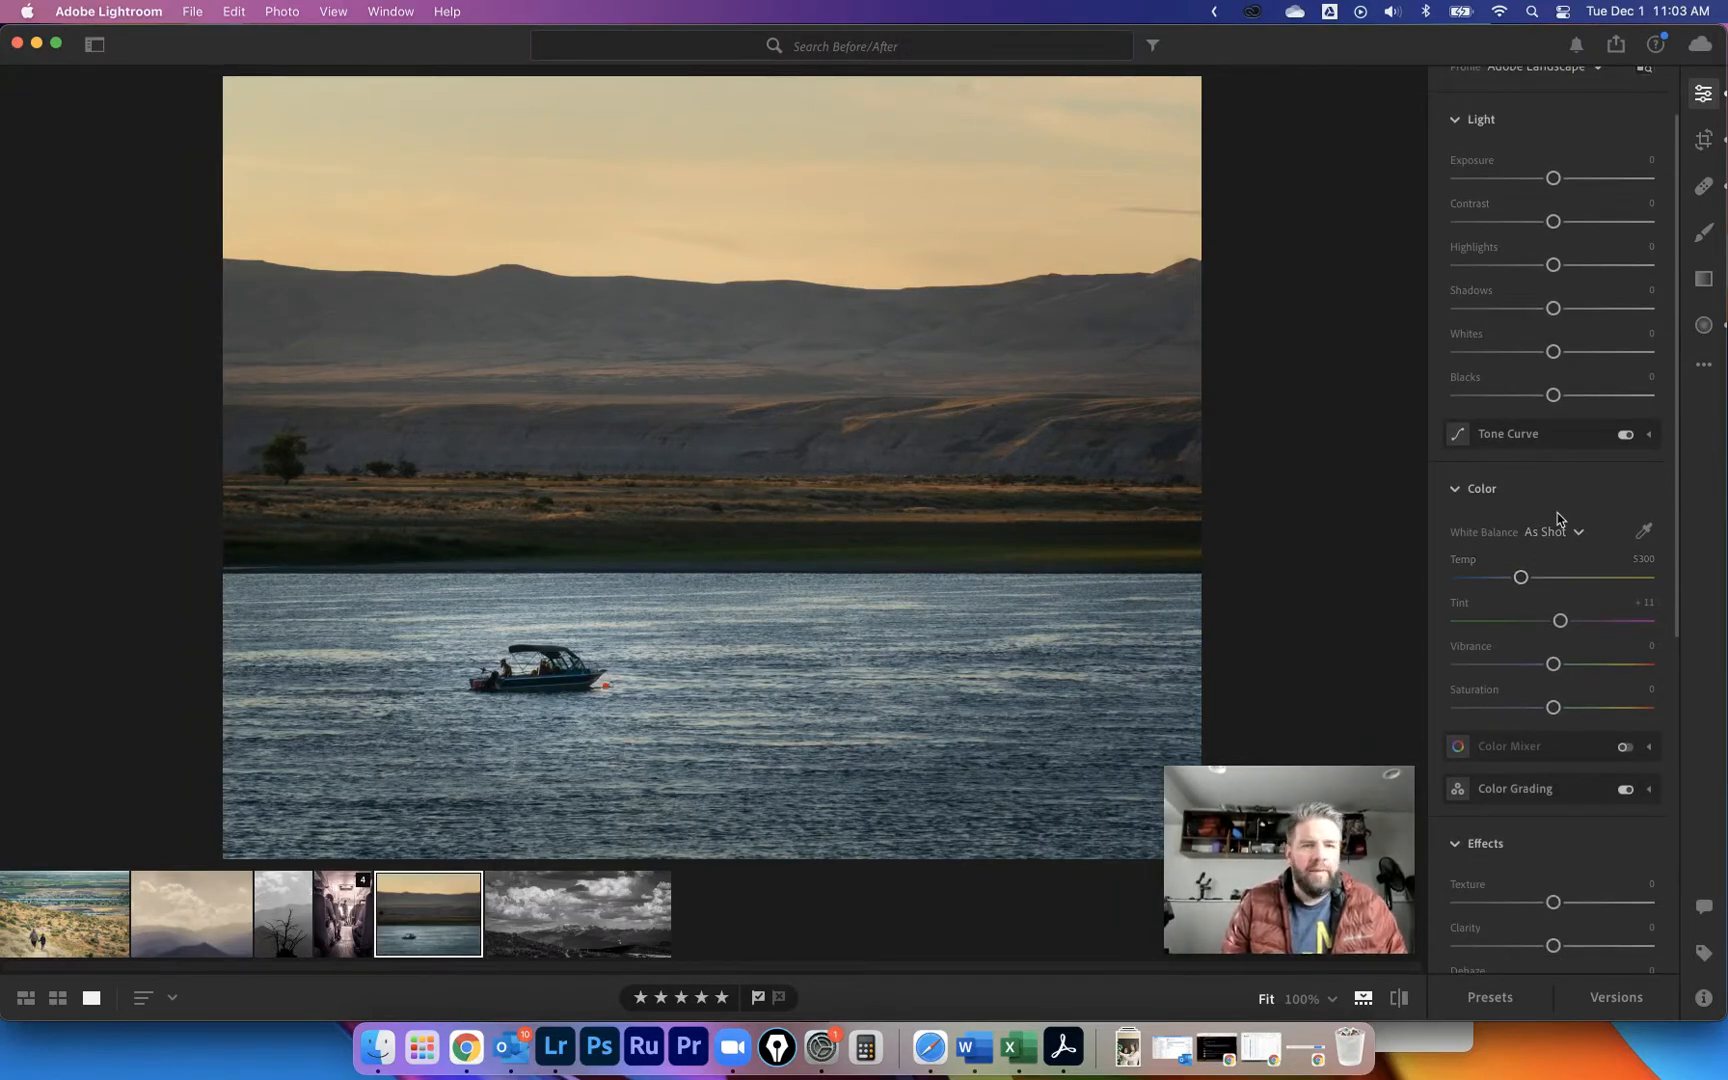
scroll(1553, 500, "up", 3)
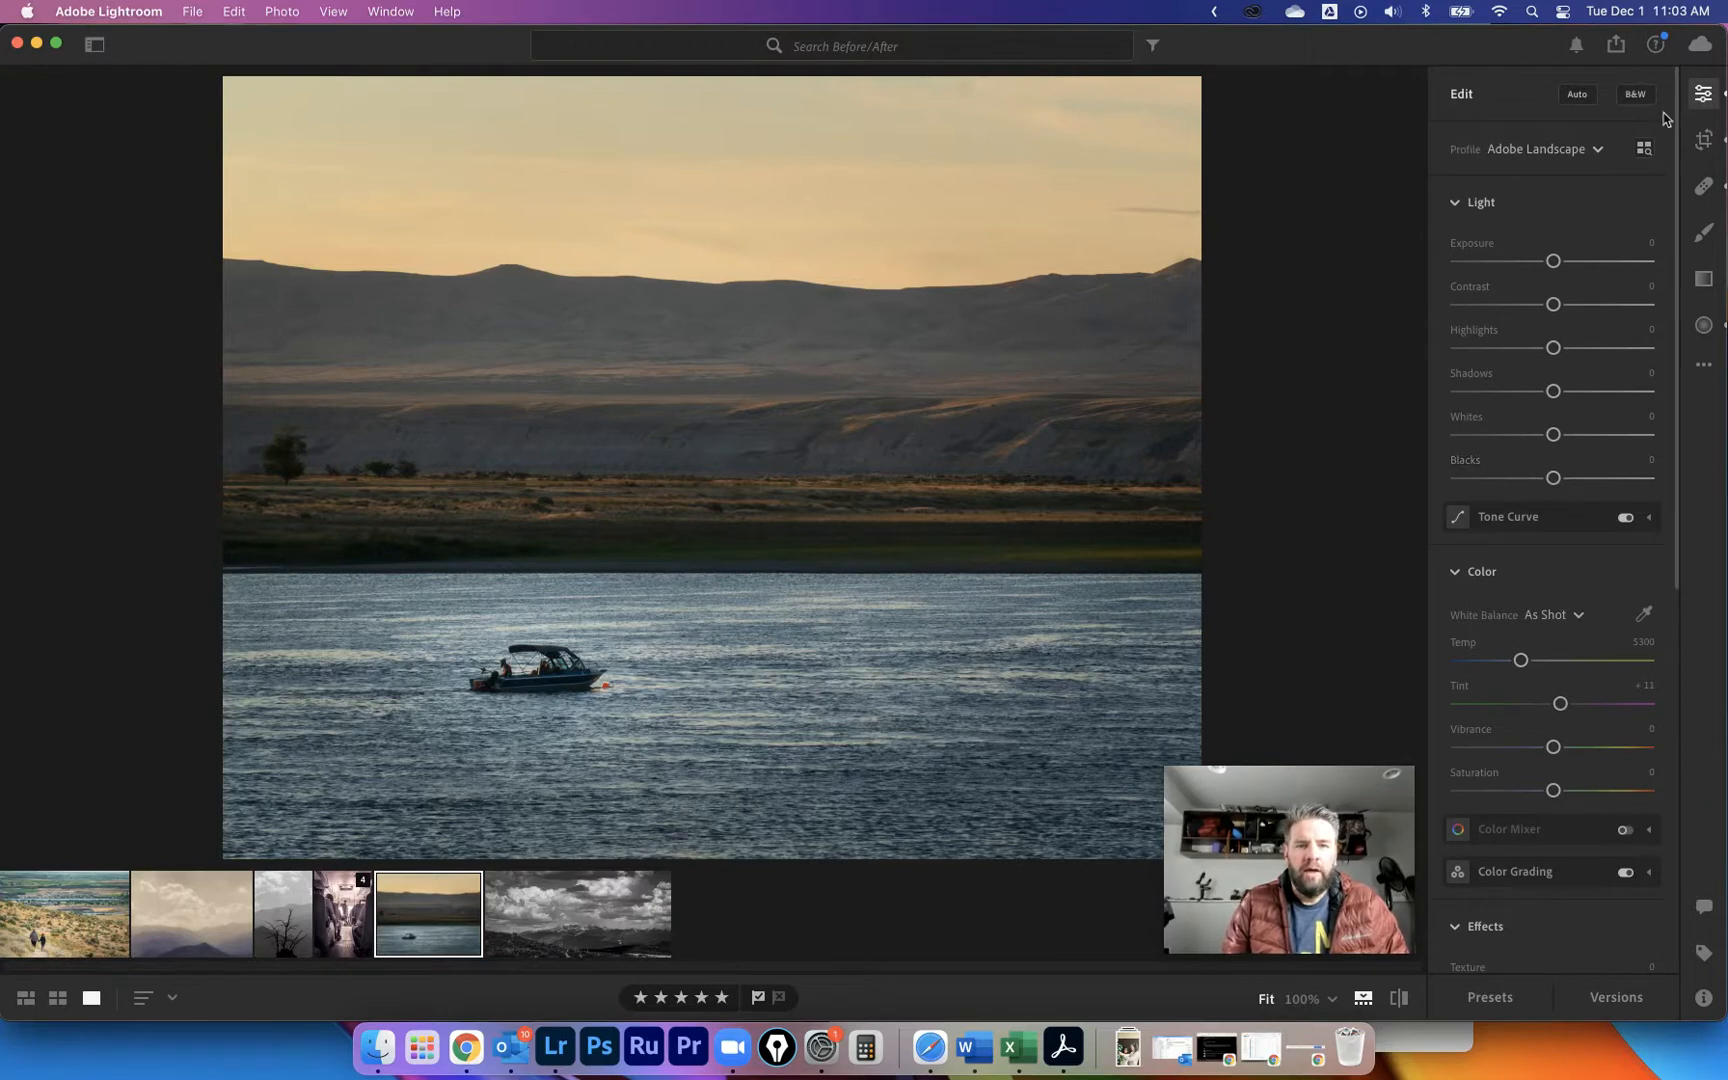
left_click(1577, 99)
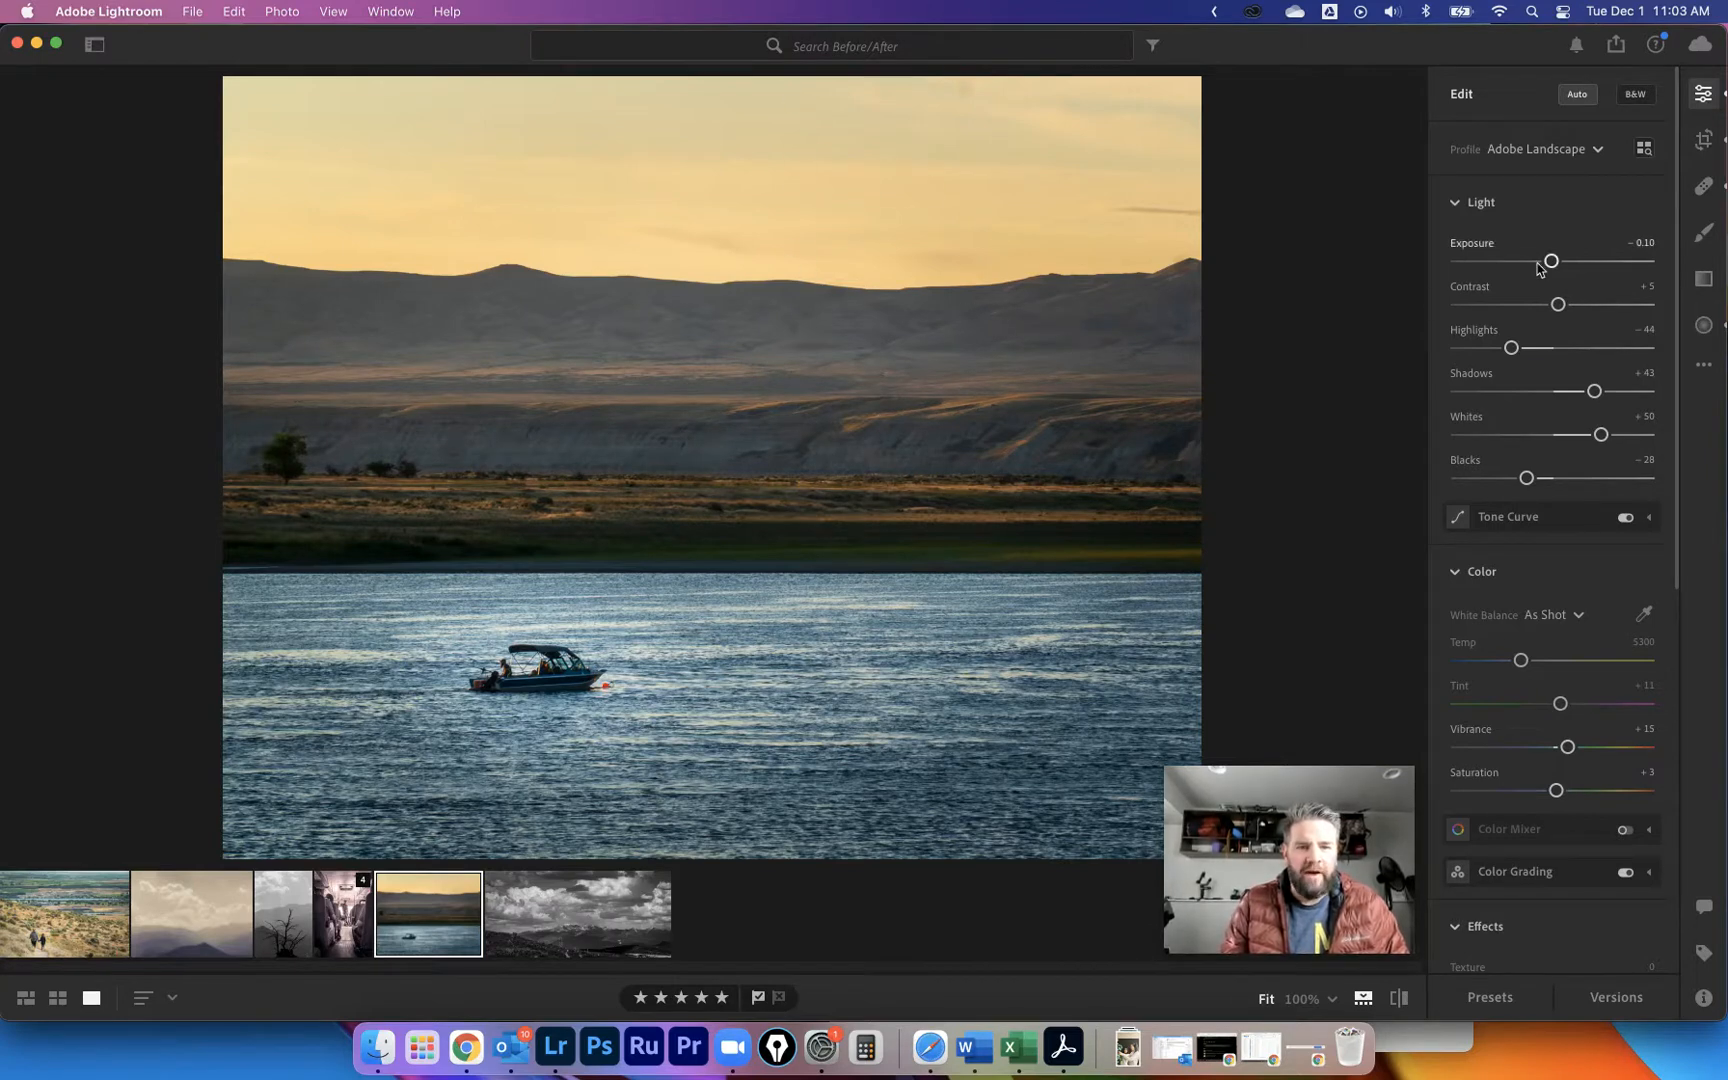
Darken the whole photo to Exposure −1.13 and warm its white balance to Temp 7601 and Tint +52.
left_click_drag(1551, 261, 1531, 262)
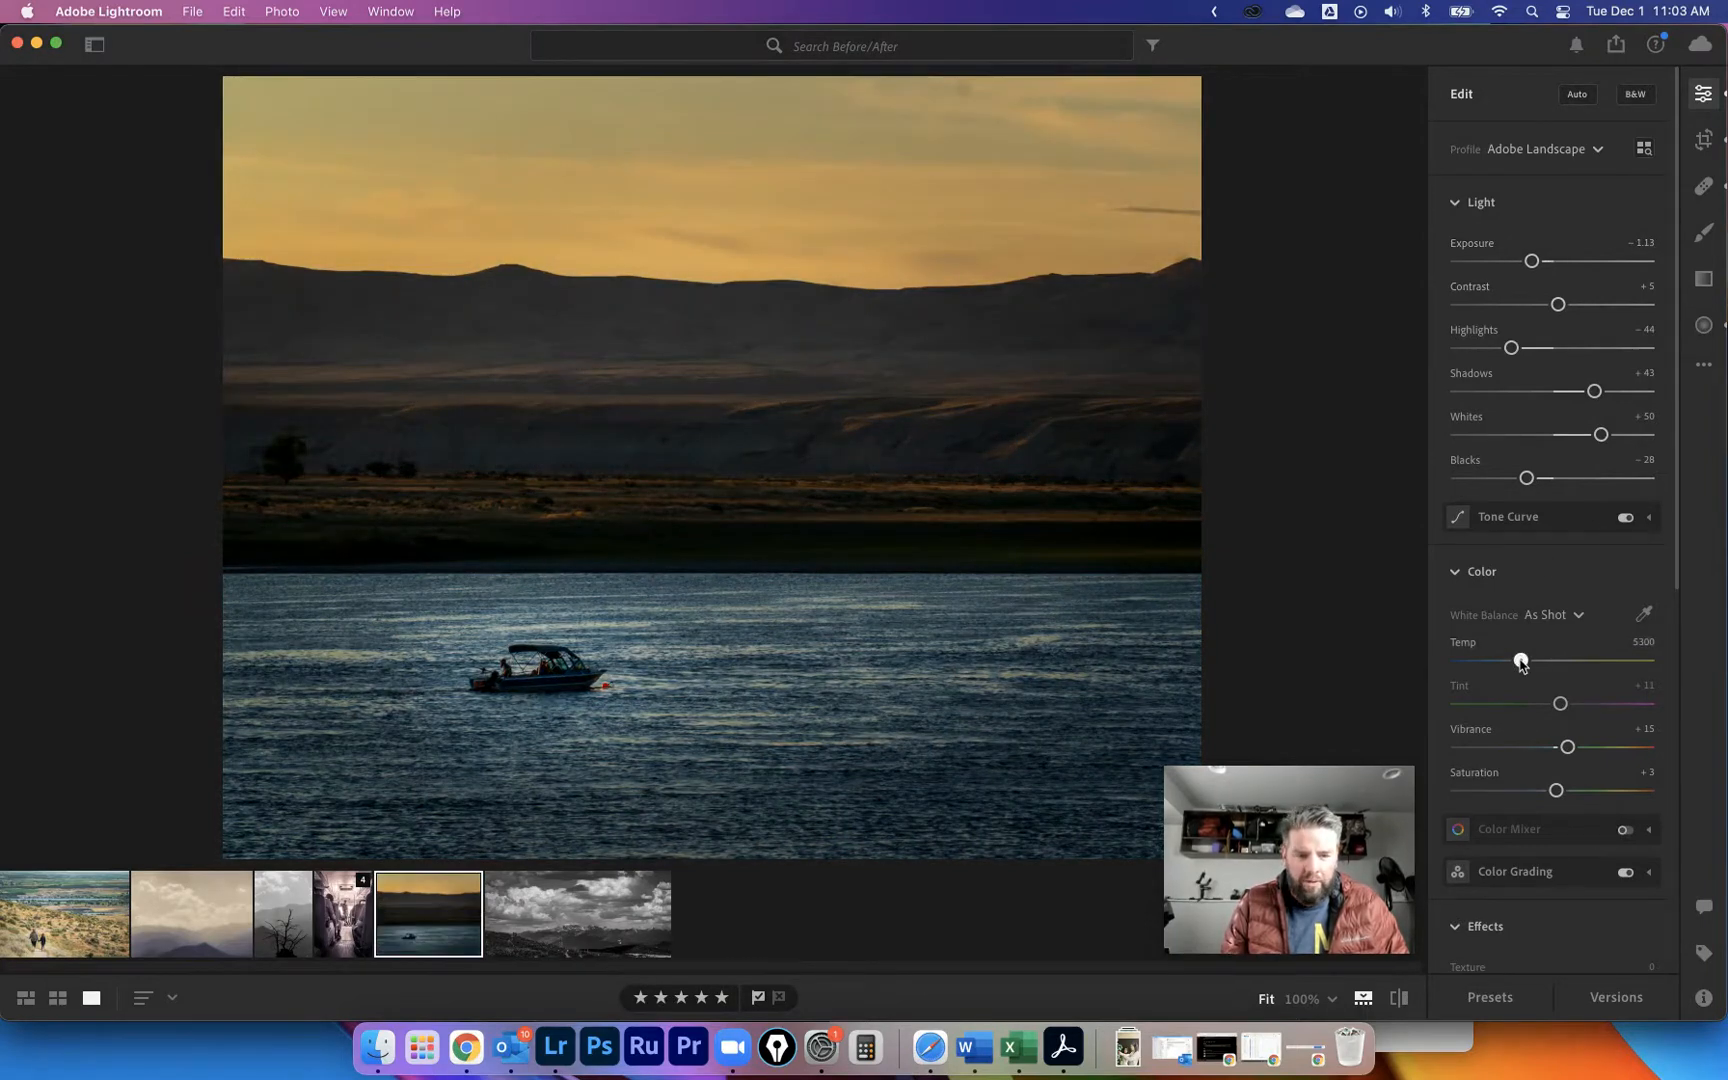
left_click_drag(1521, 662, 1588, 706)
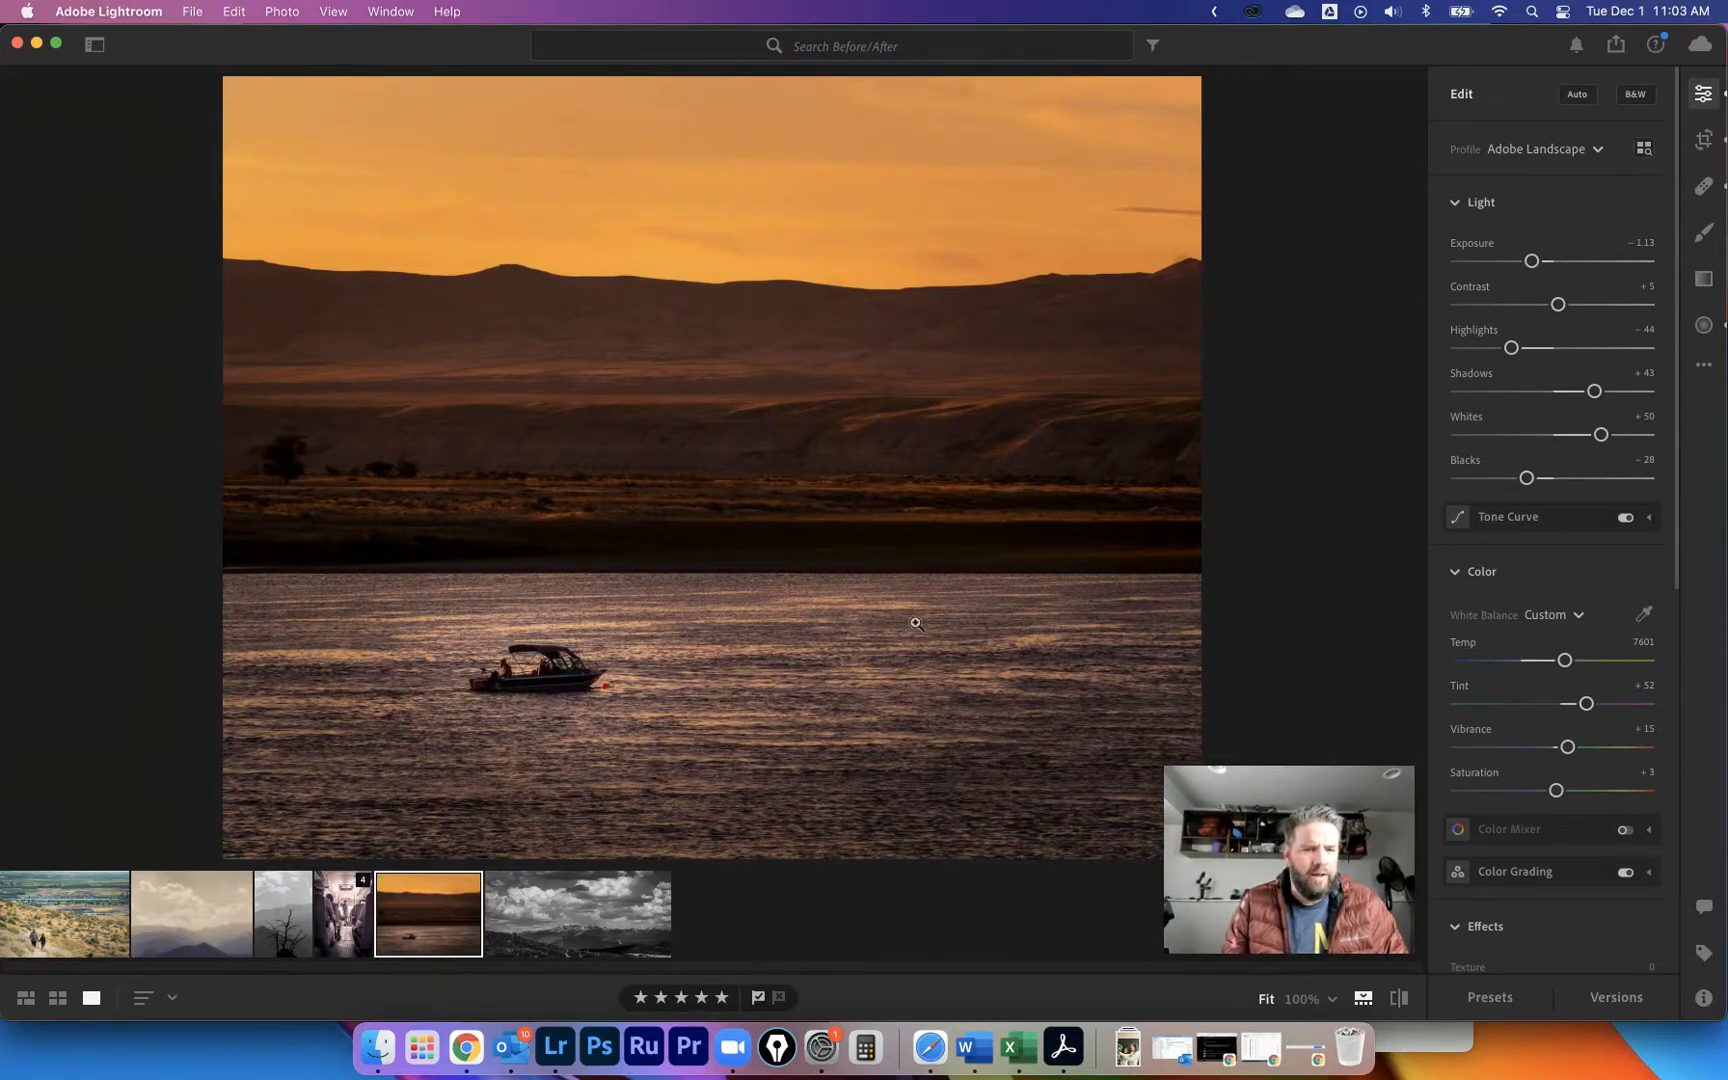
Reset the global Light and Color adjustments again and reapply the Auto edit settings.
right_click(1518, 636)
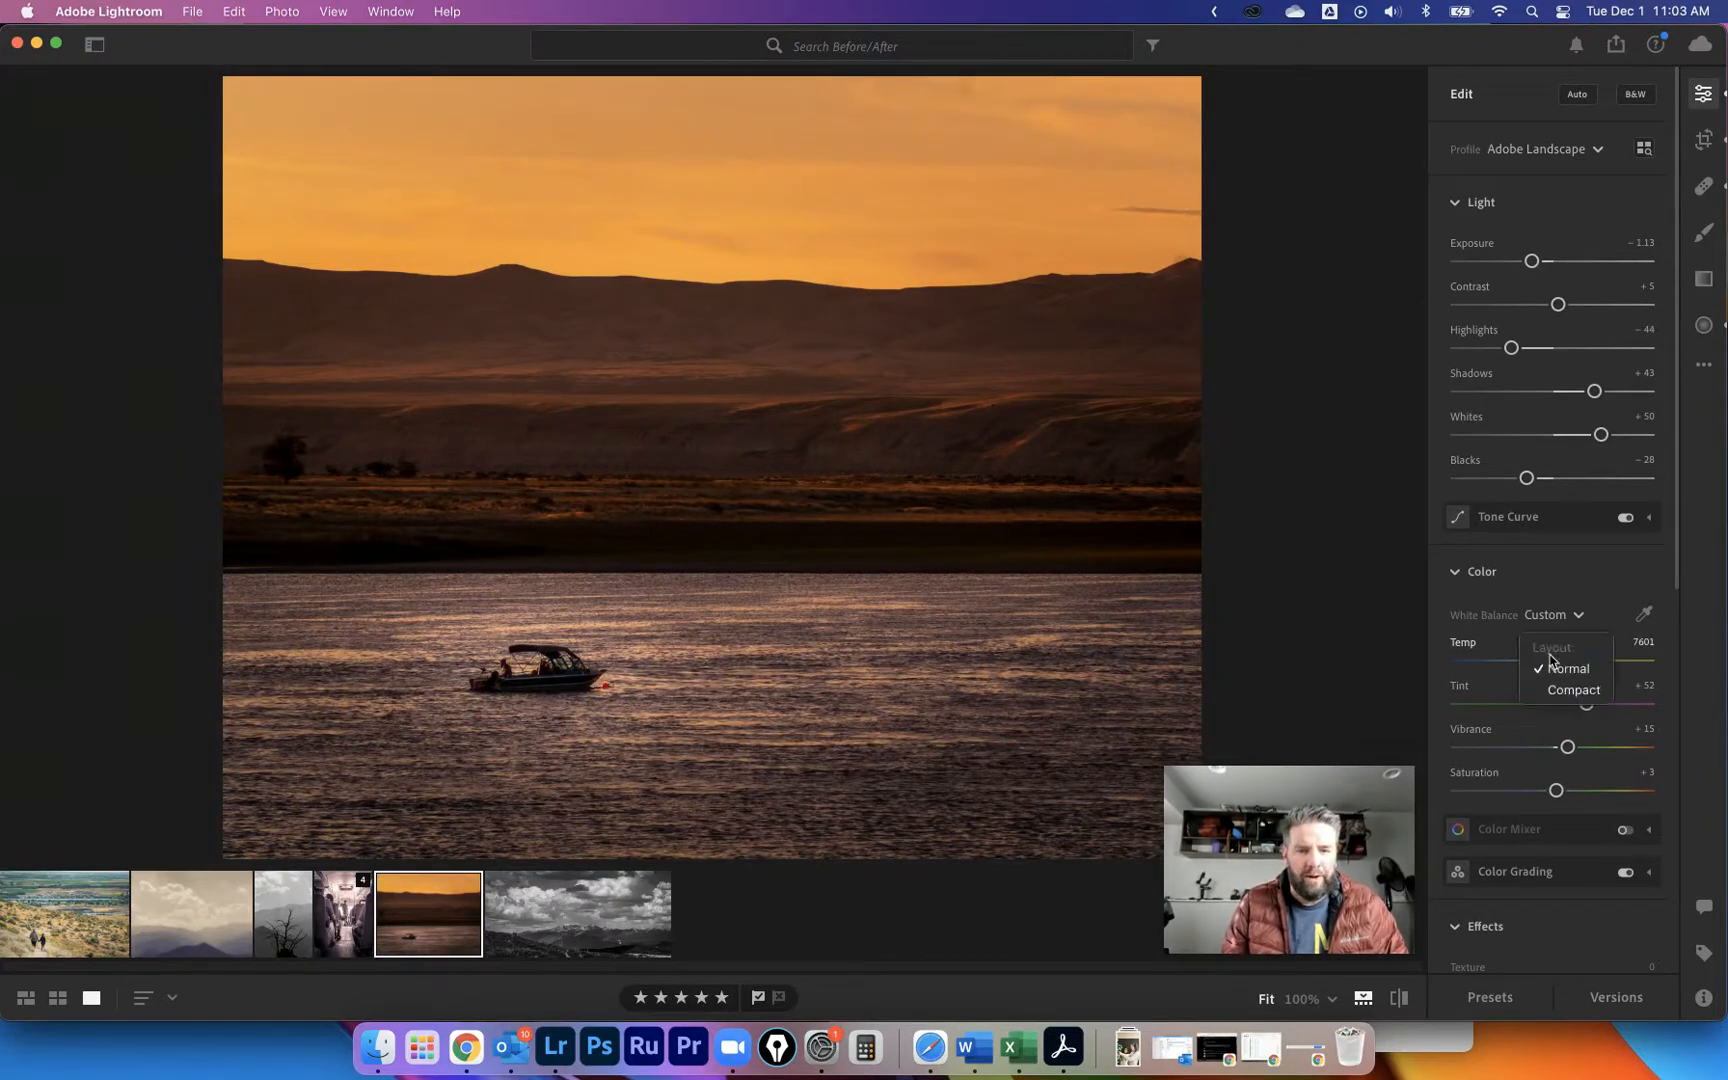
left_click(1558, 584, "alt")
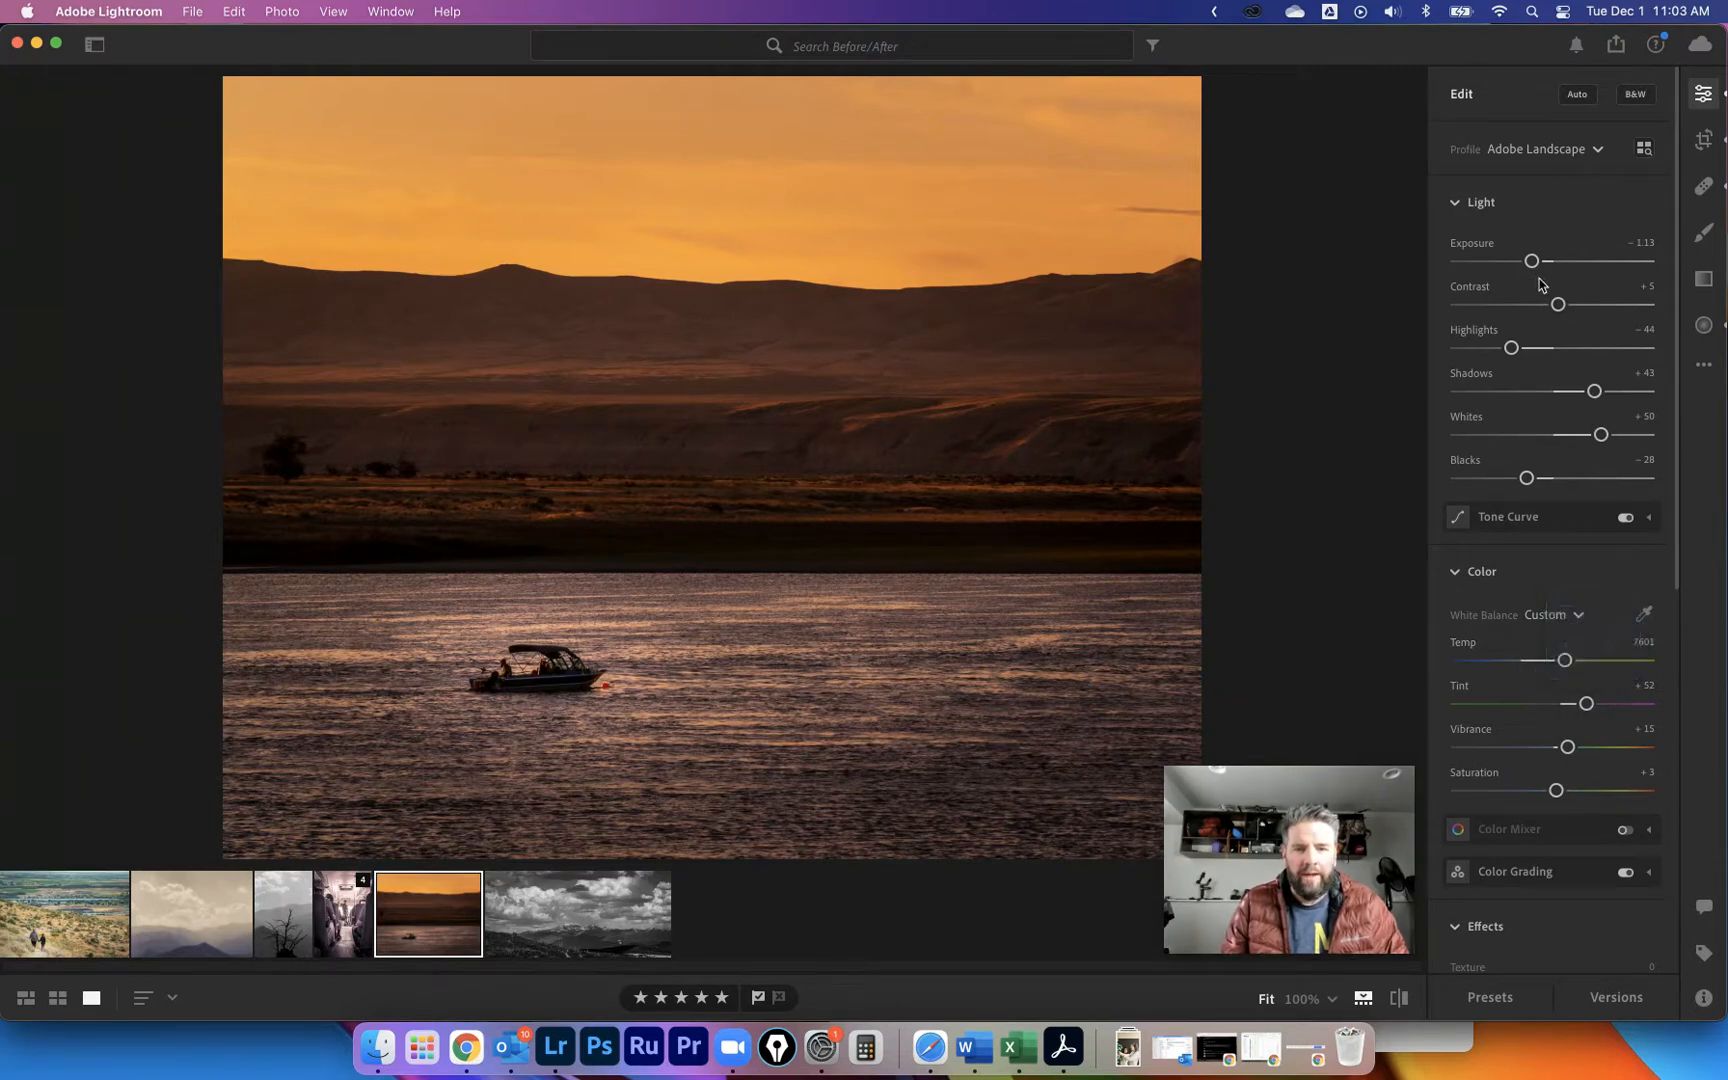
right_click(1554, 227)
left_click(1556, 228, "alt")
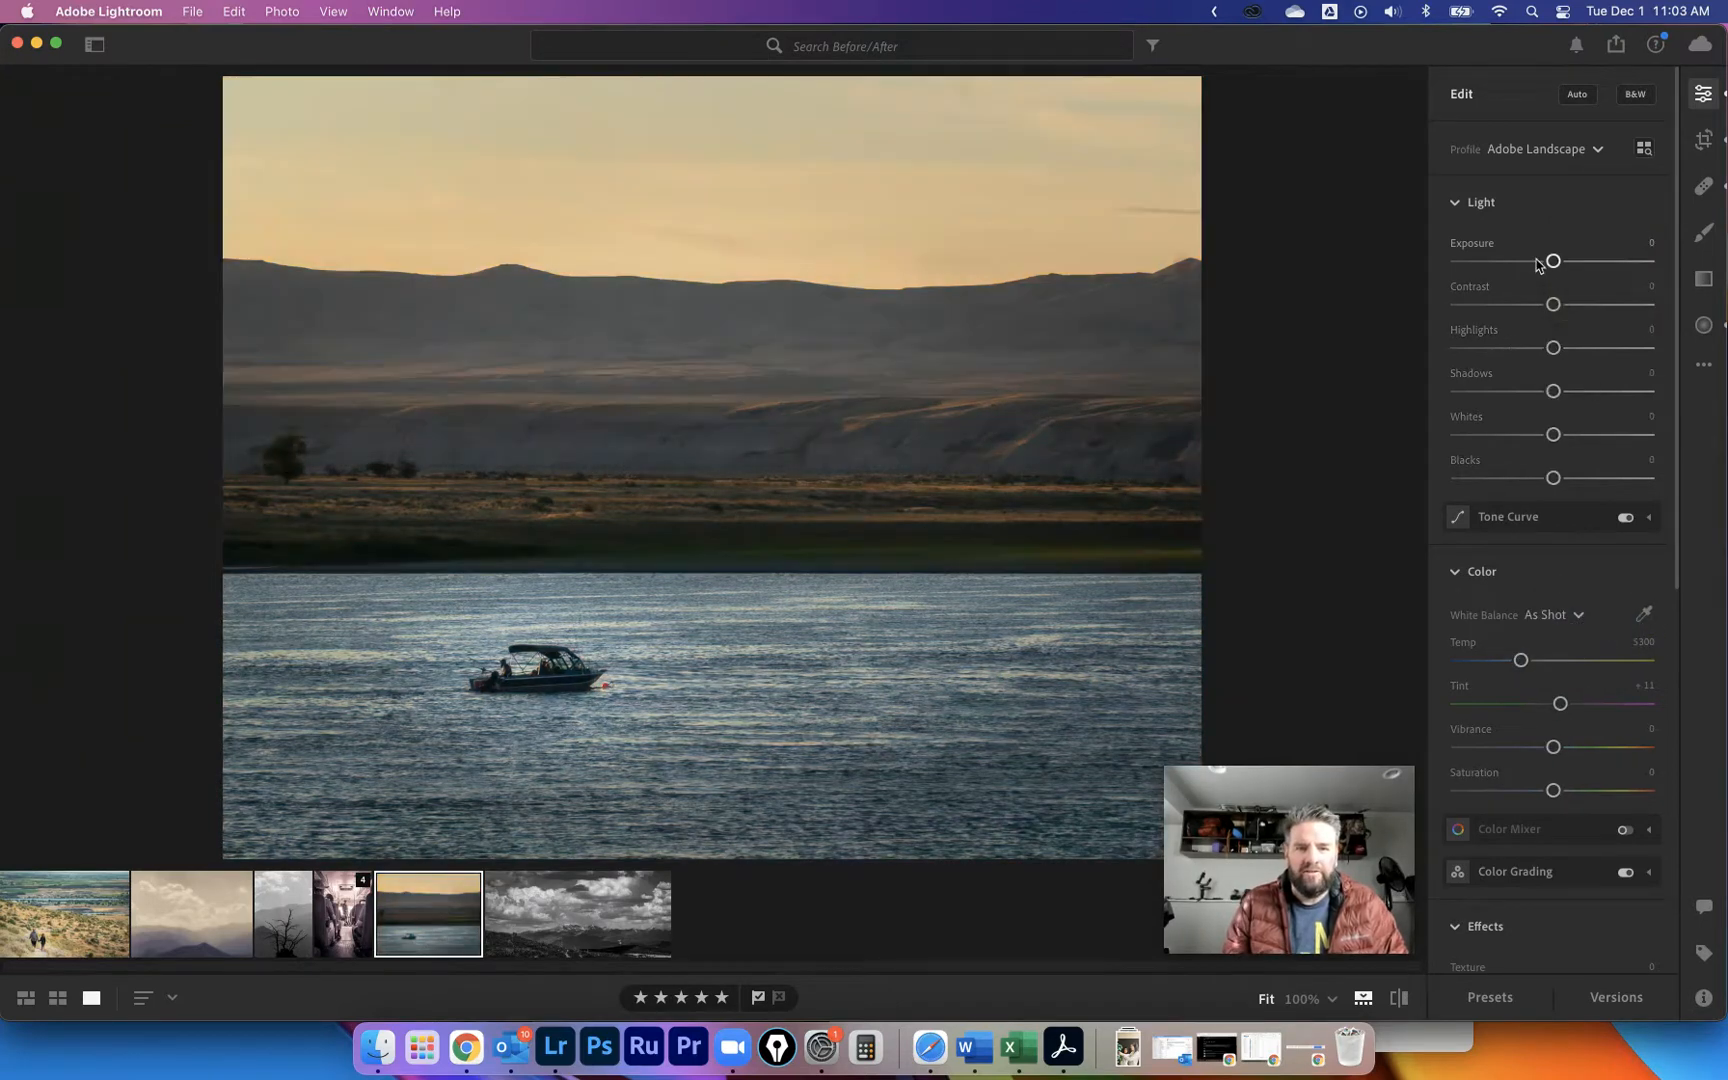
left_click(1579, 95)
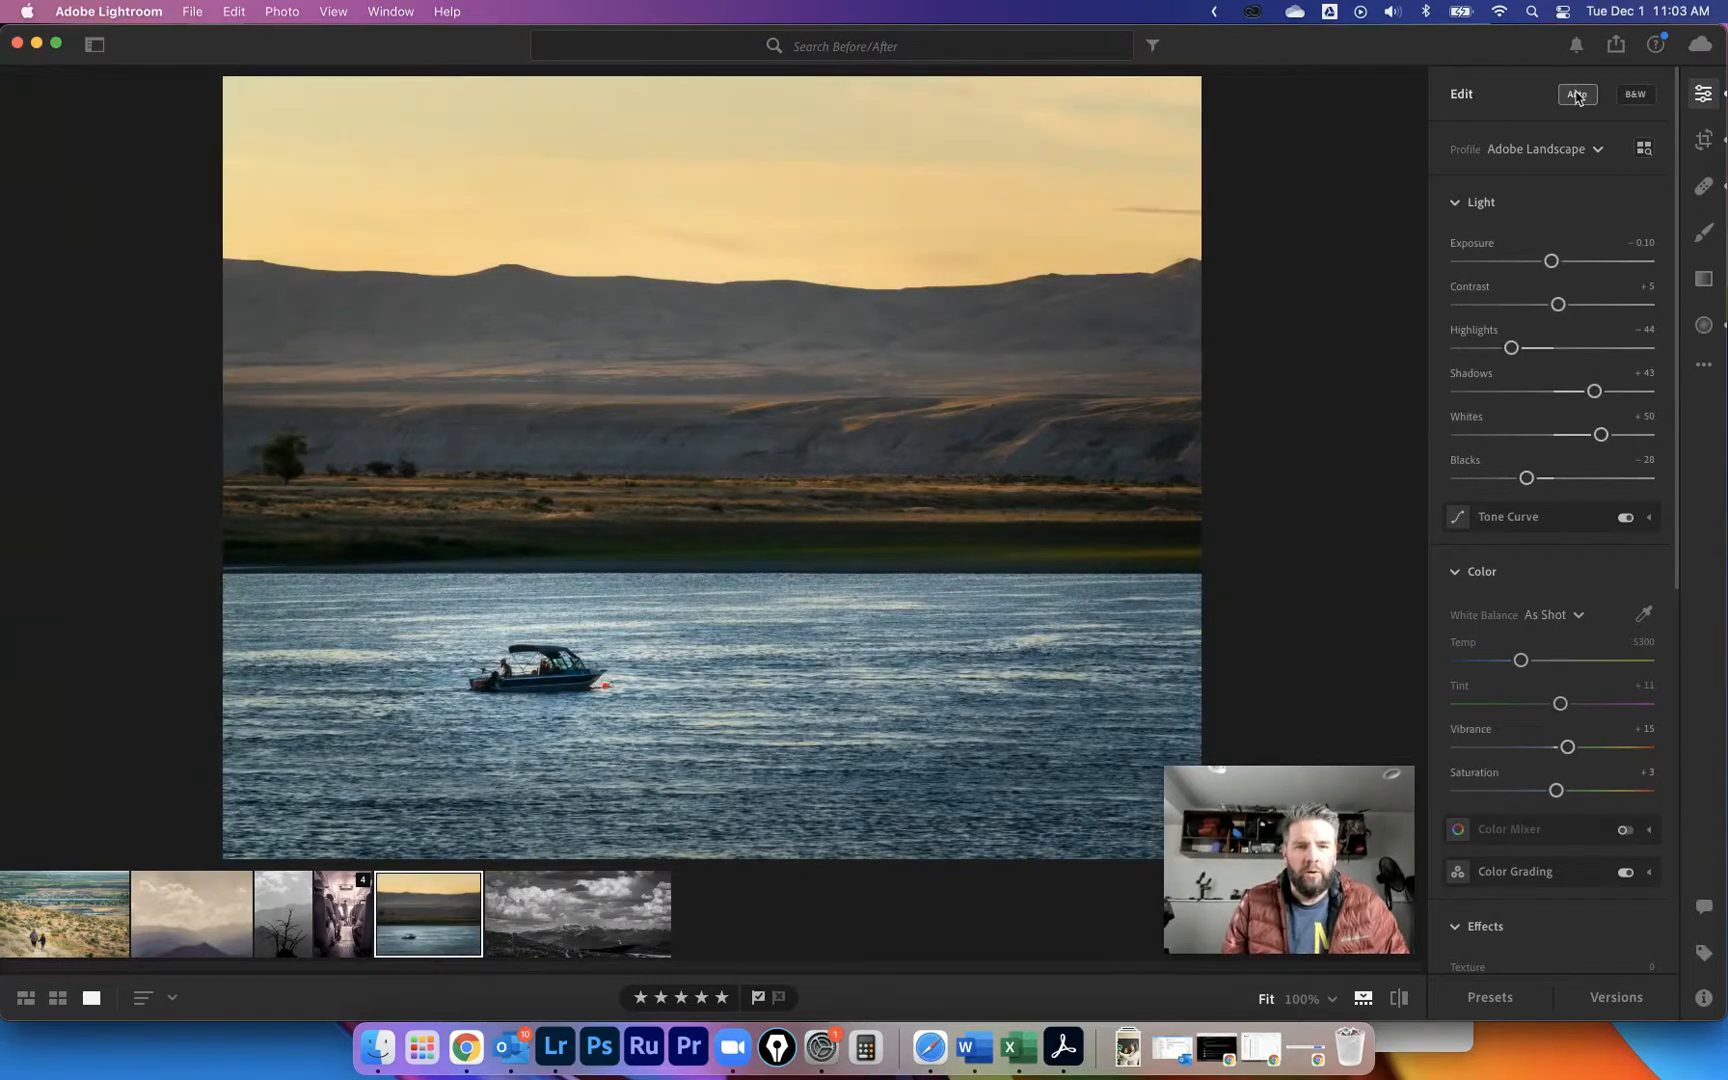
Draw a linear gradient with Exposure −4.00 from just above the ridge line down to the middle of the hills.
left_click(1704, 280)
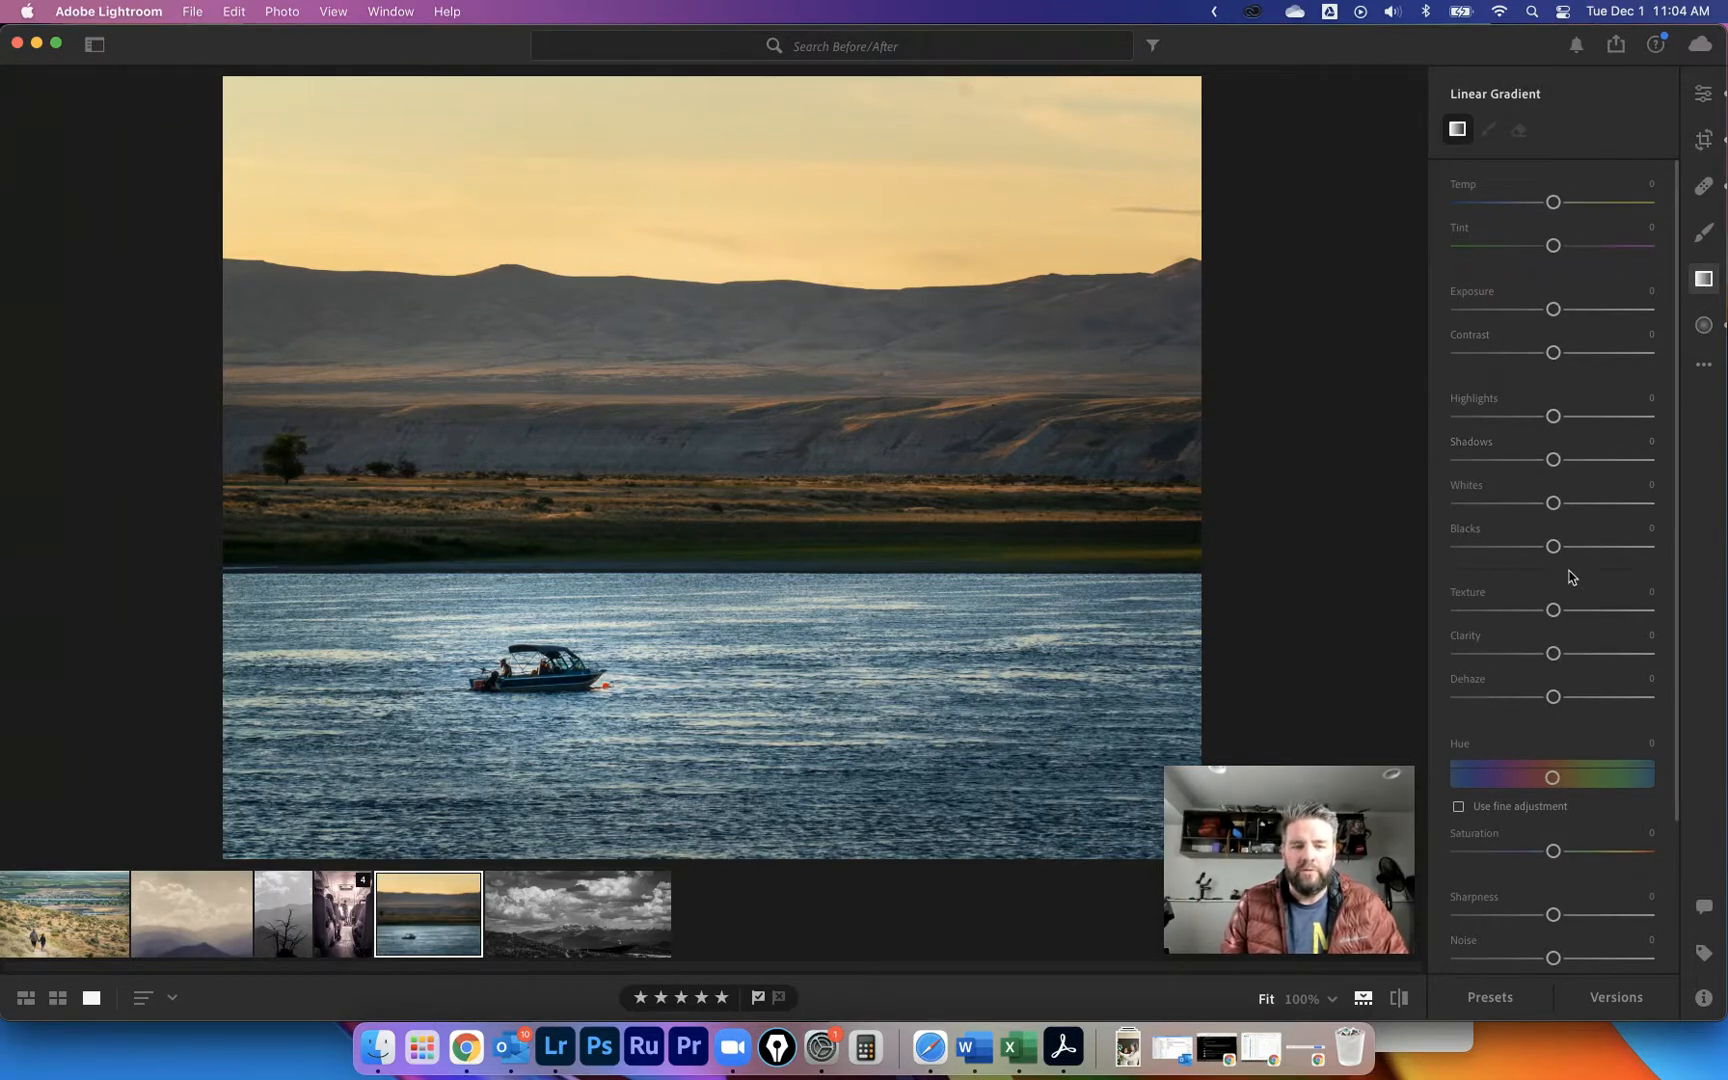
scroll(1566, 570, "down", 3)
scroll(1566, 566, "up", 3)
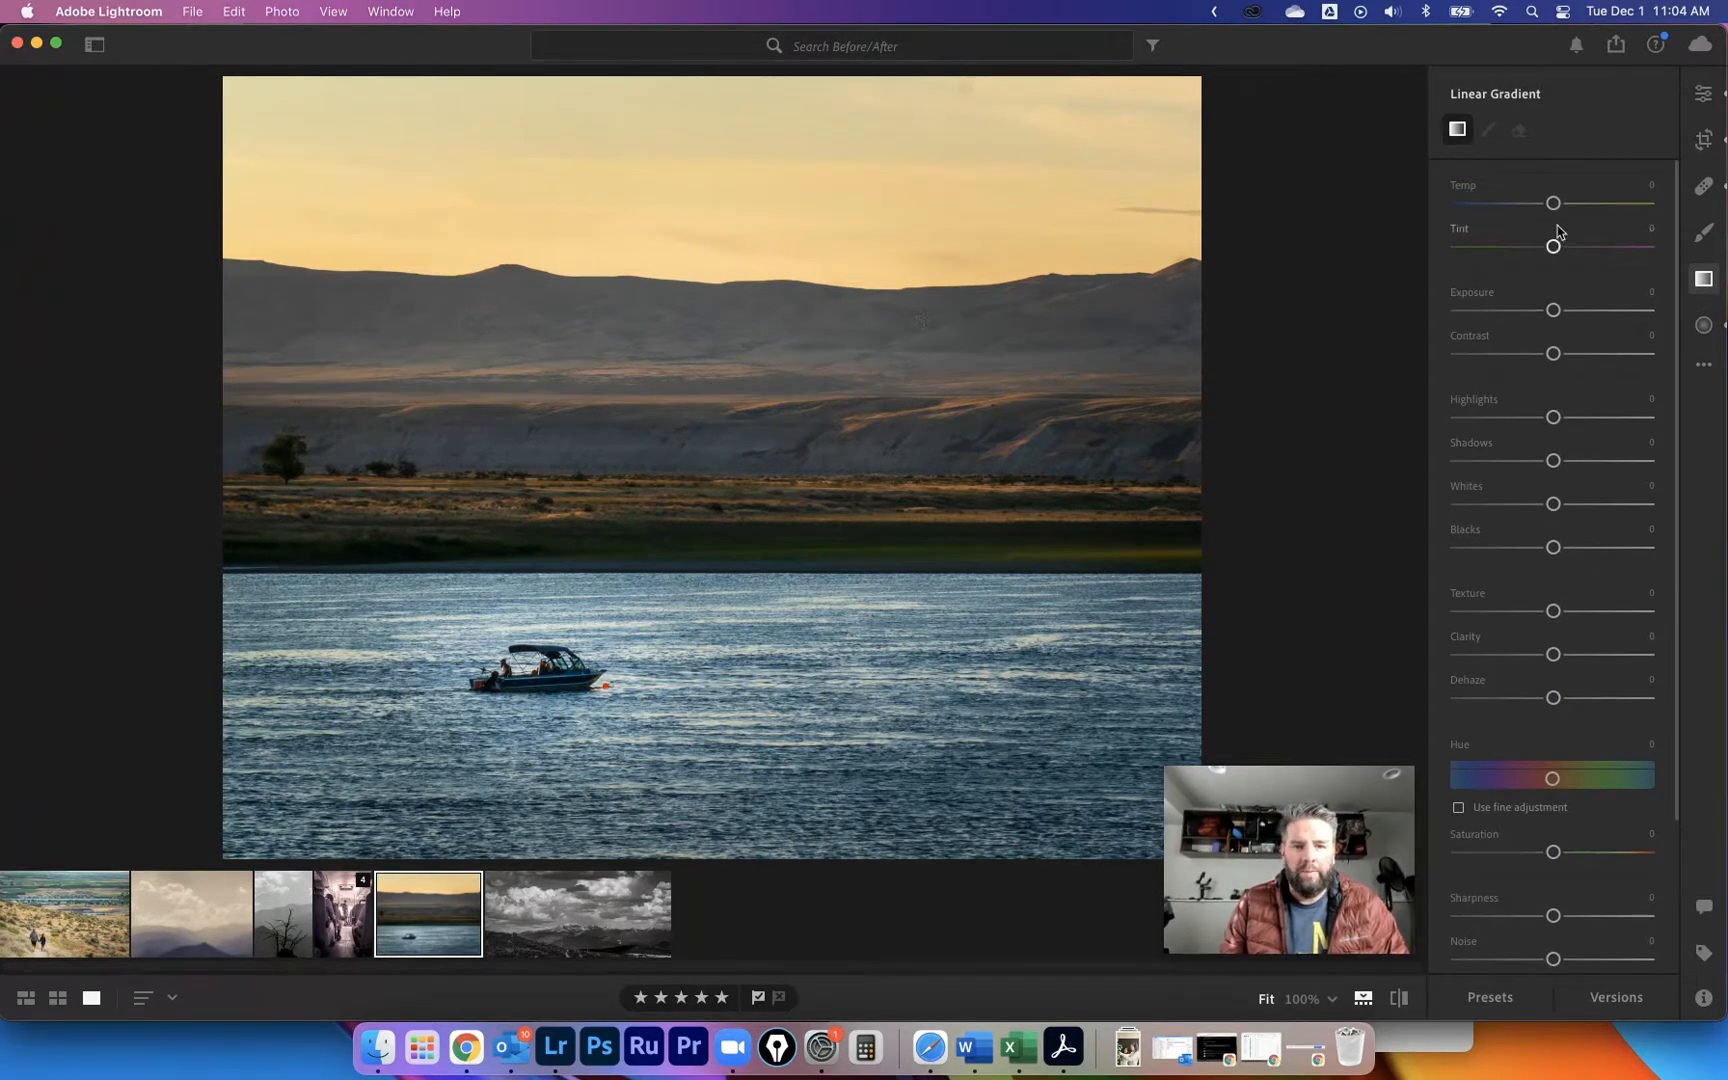
left_click_drag(1553, 310, 1320, 315)
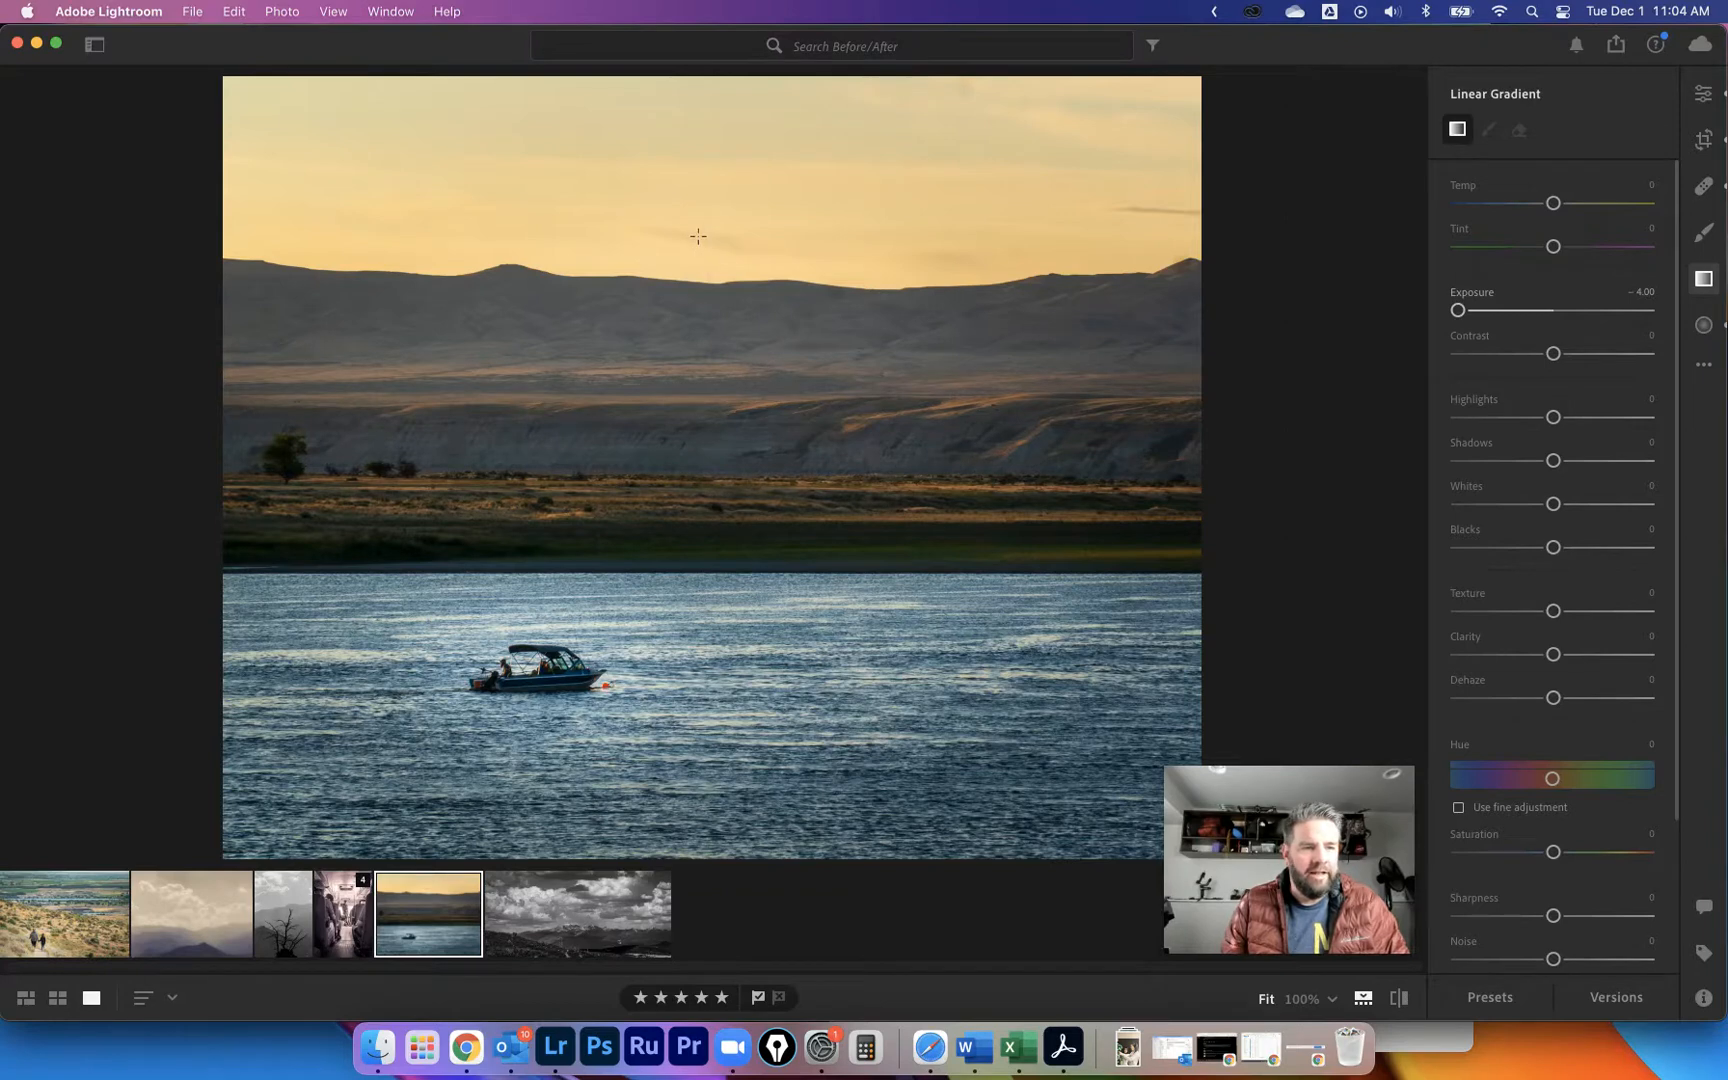
left_click_drag(698, 236, 701, 415)
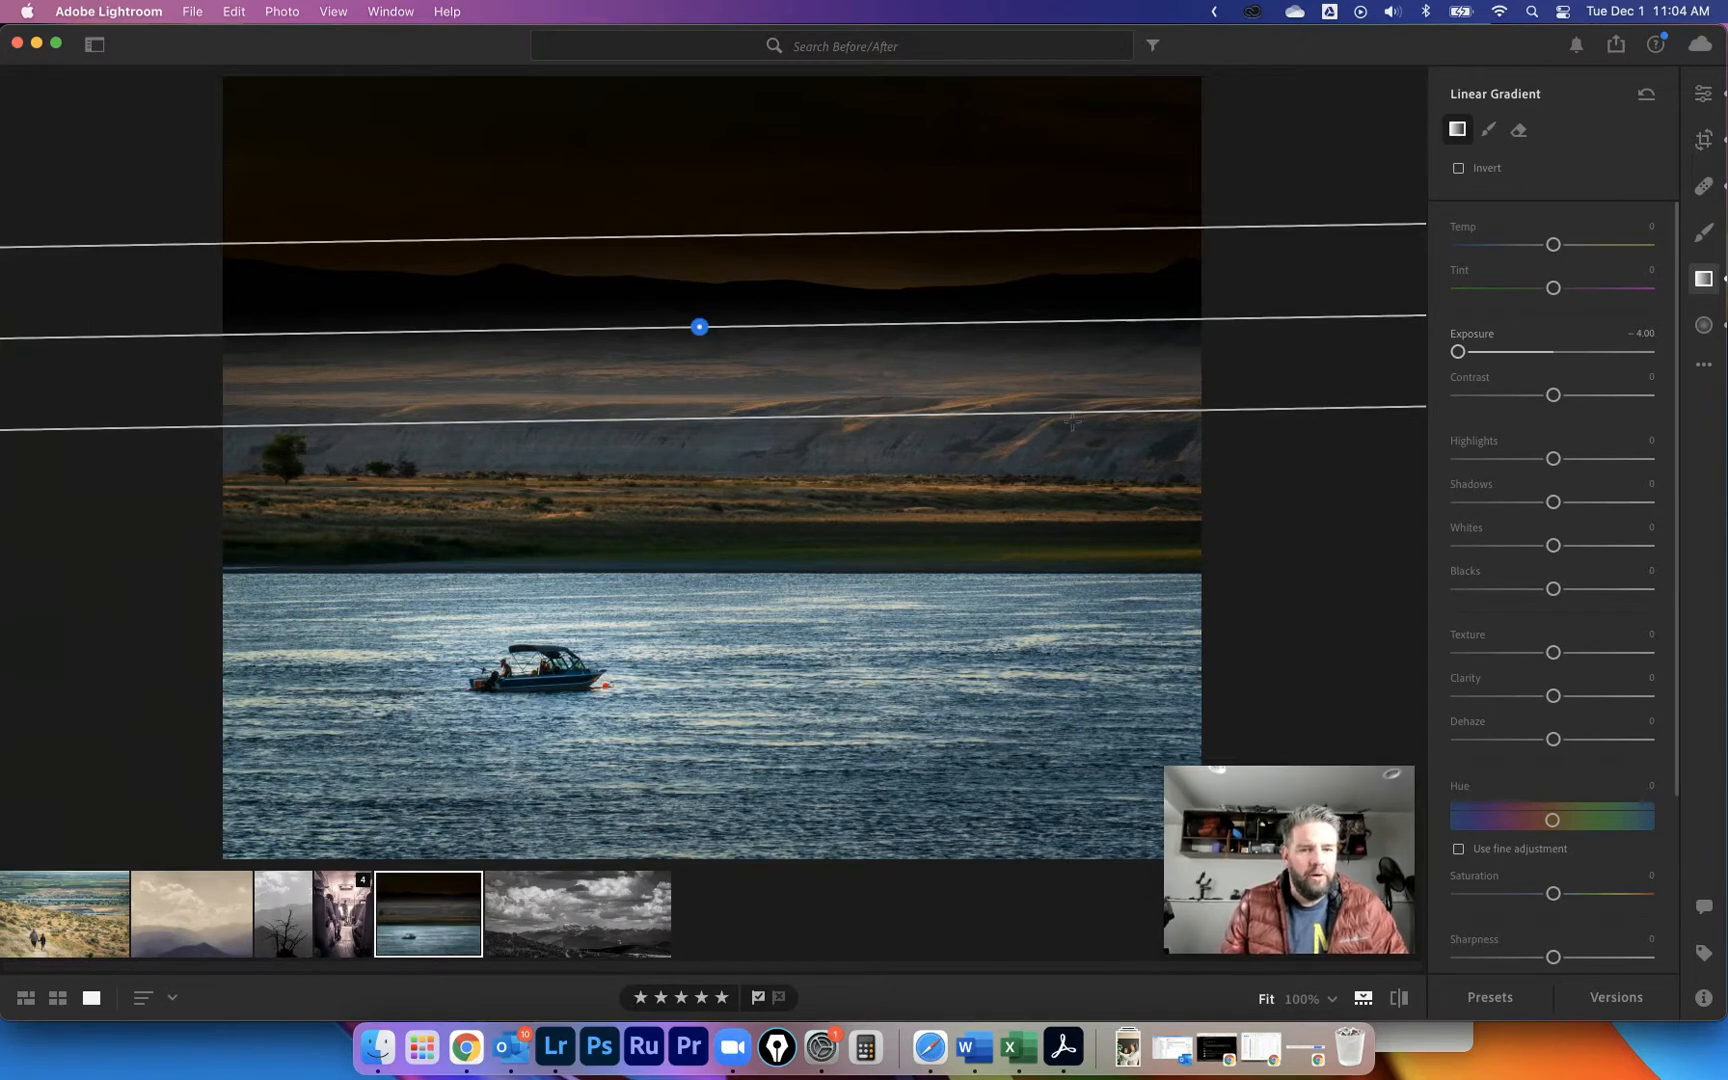
Try extending the linear gradient's lower edge down to the shoreline with its mask overlay toggled, and delete the stray gradient.
key("o")
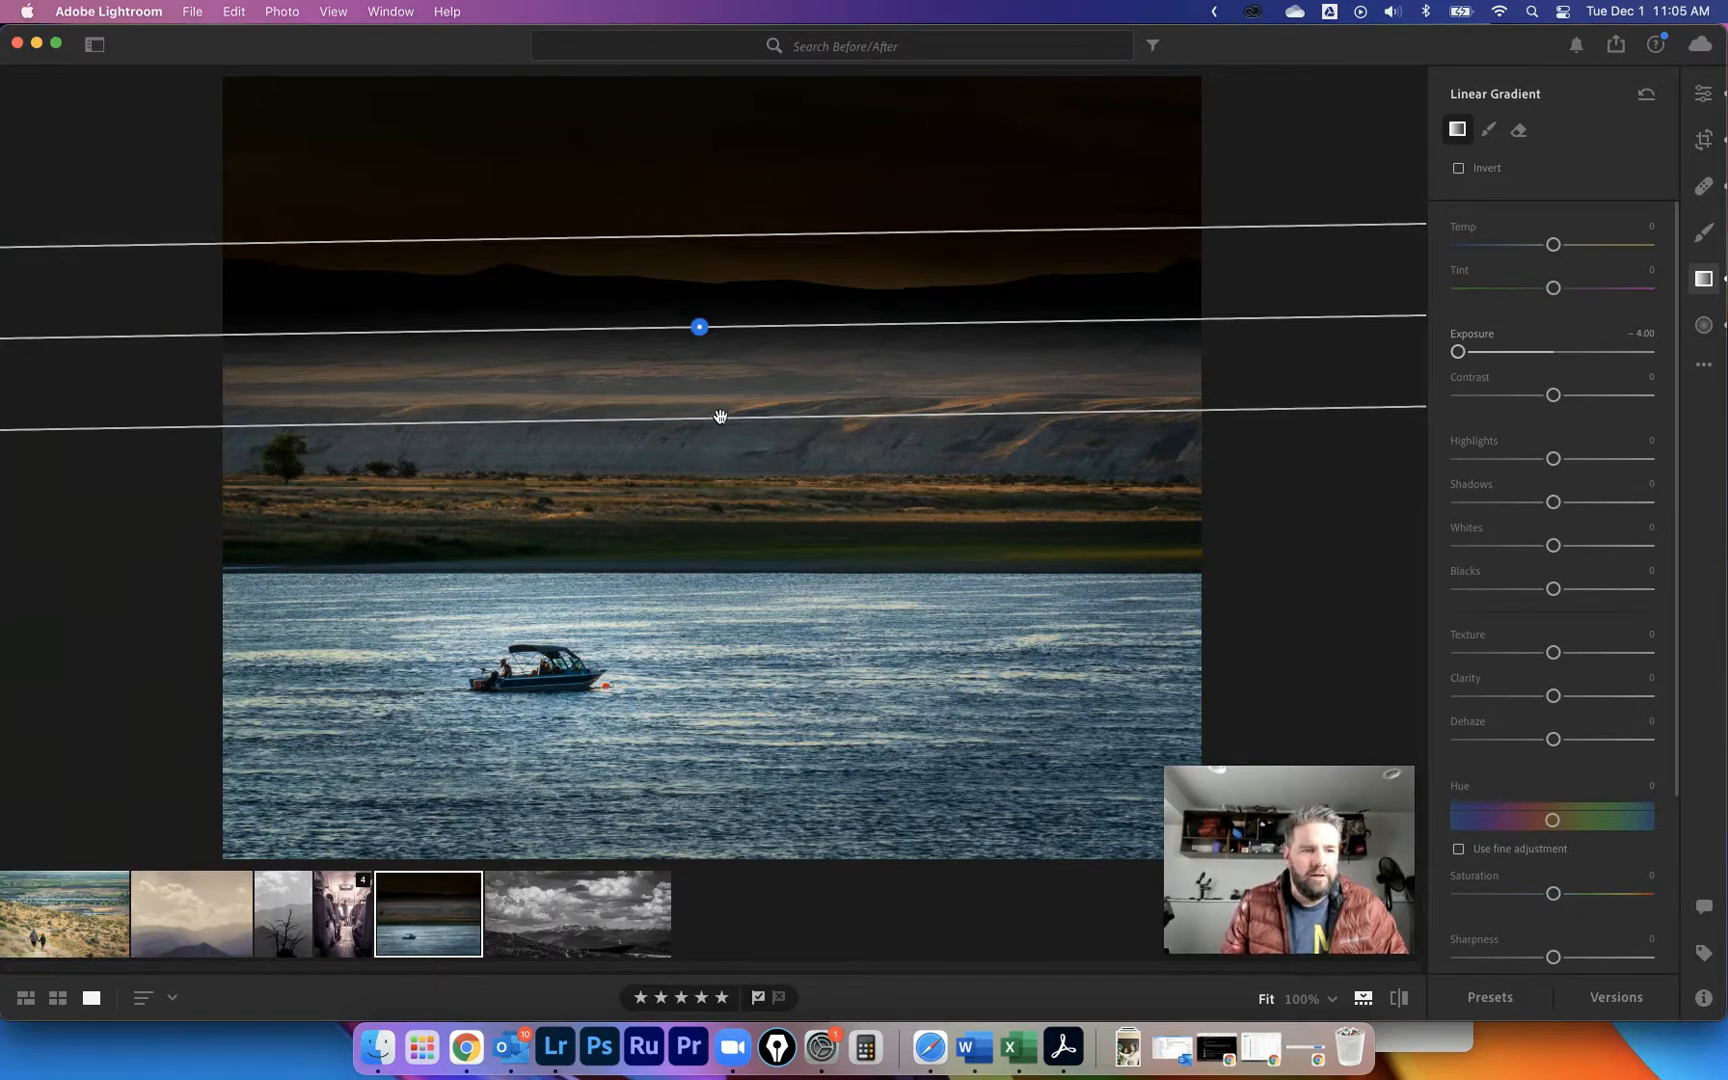
left_click_drag(720, 416, 713, 587)
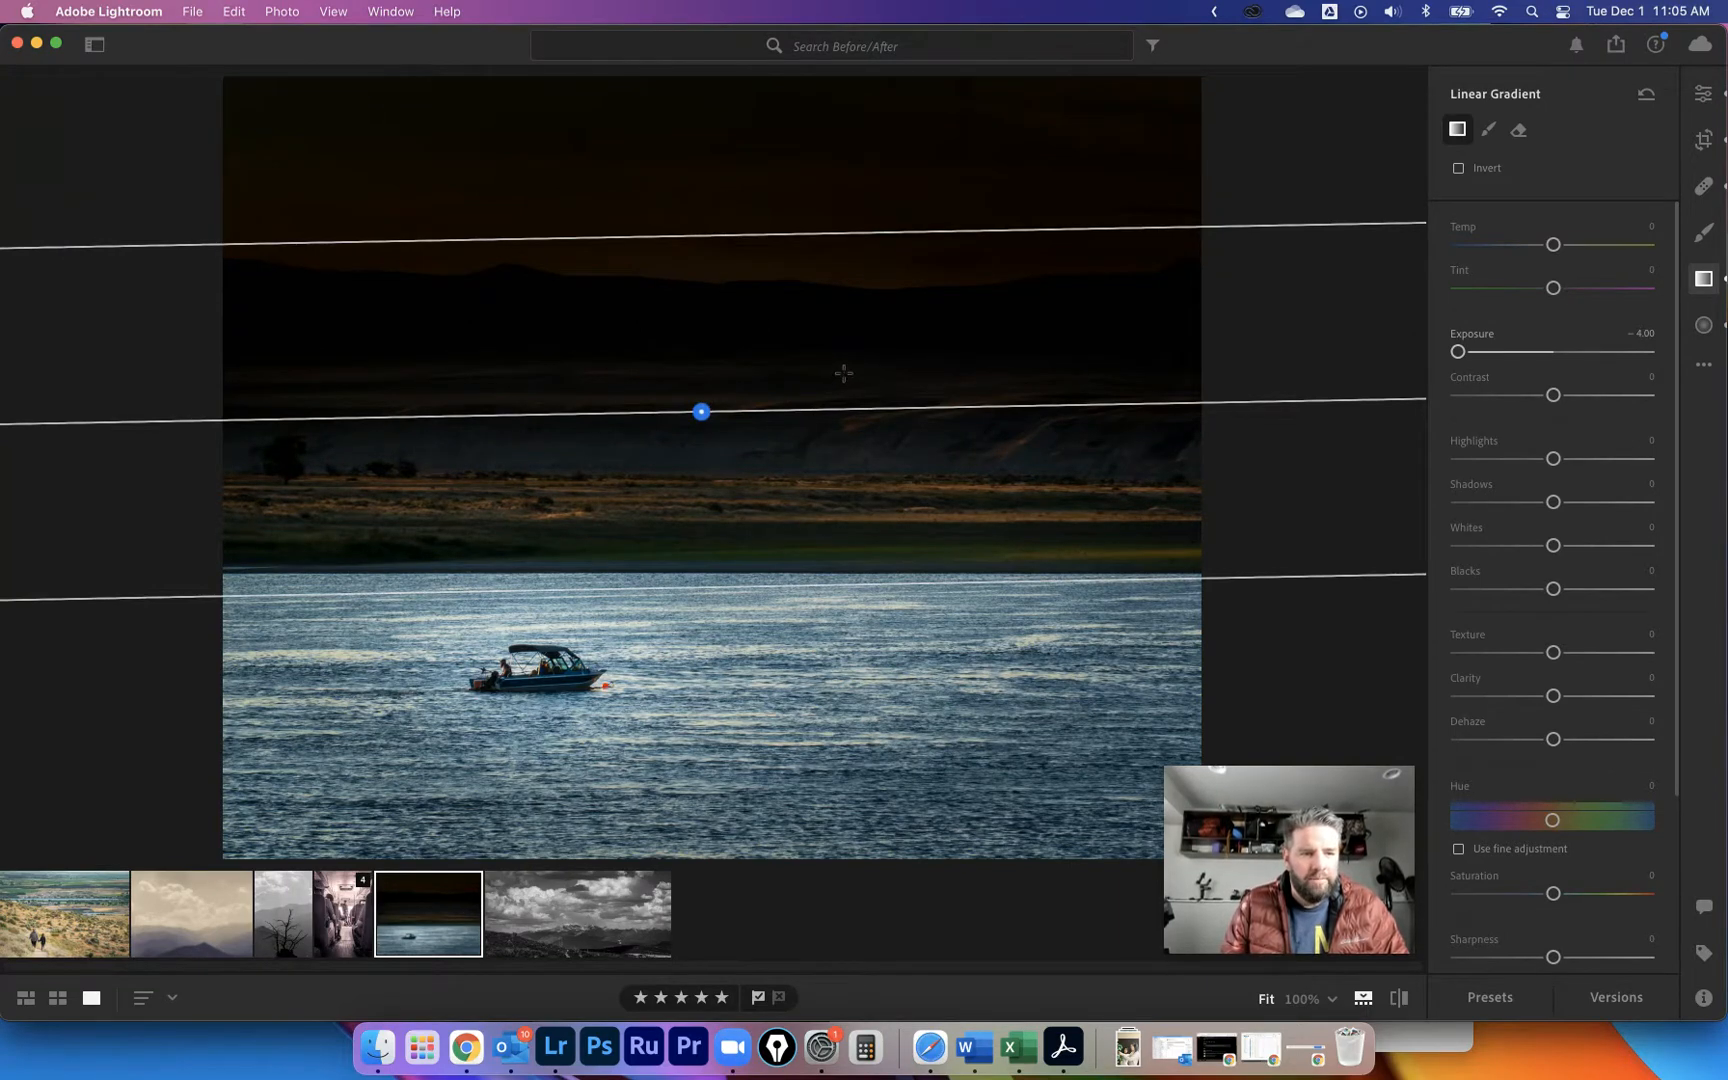
left_click_drag(844, 373, 853, 366)
key("Delete")
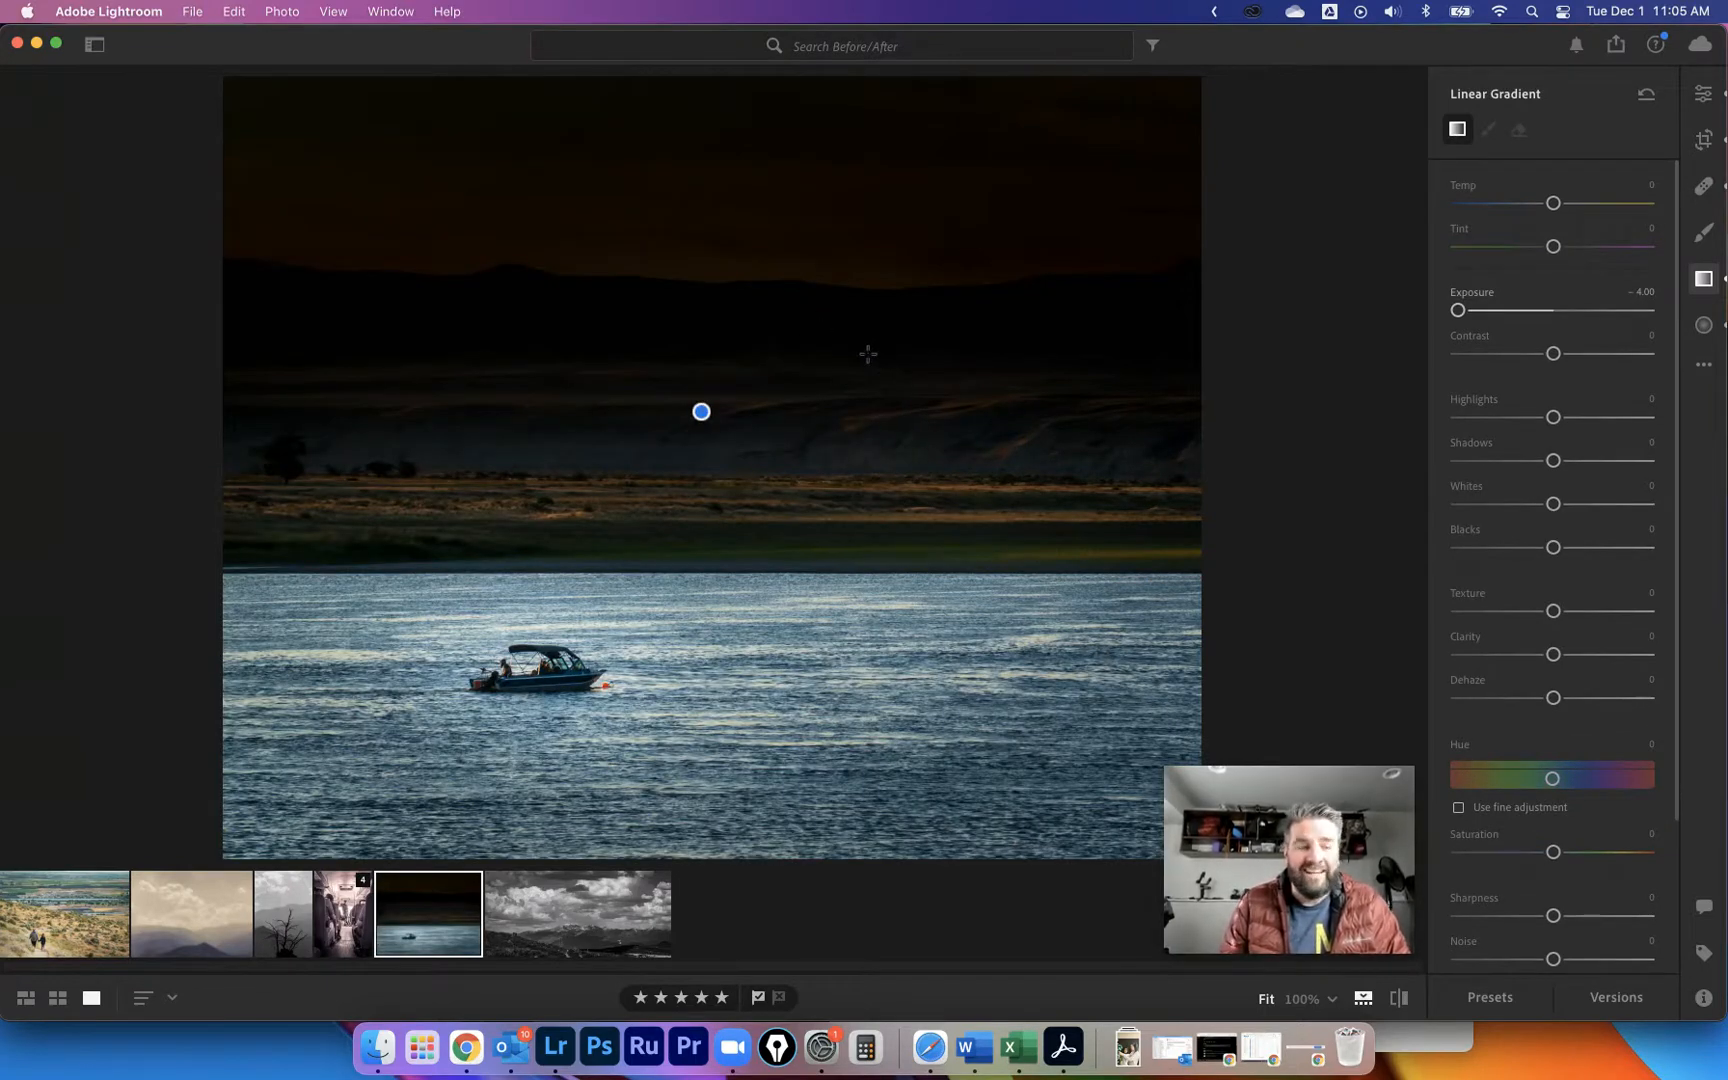
Move the linear gradient slightly upward and pull its lower edge back up to the middle of the hills.
left_click(701, 410)
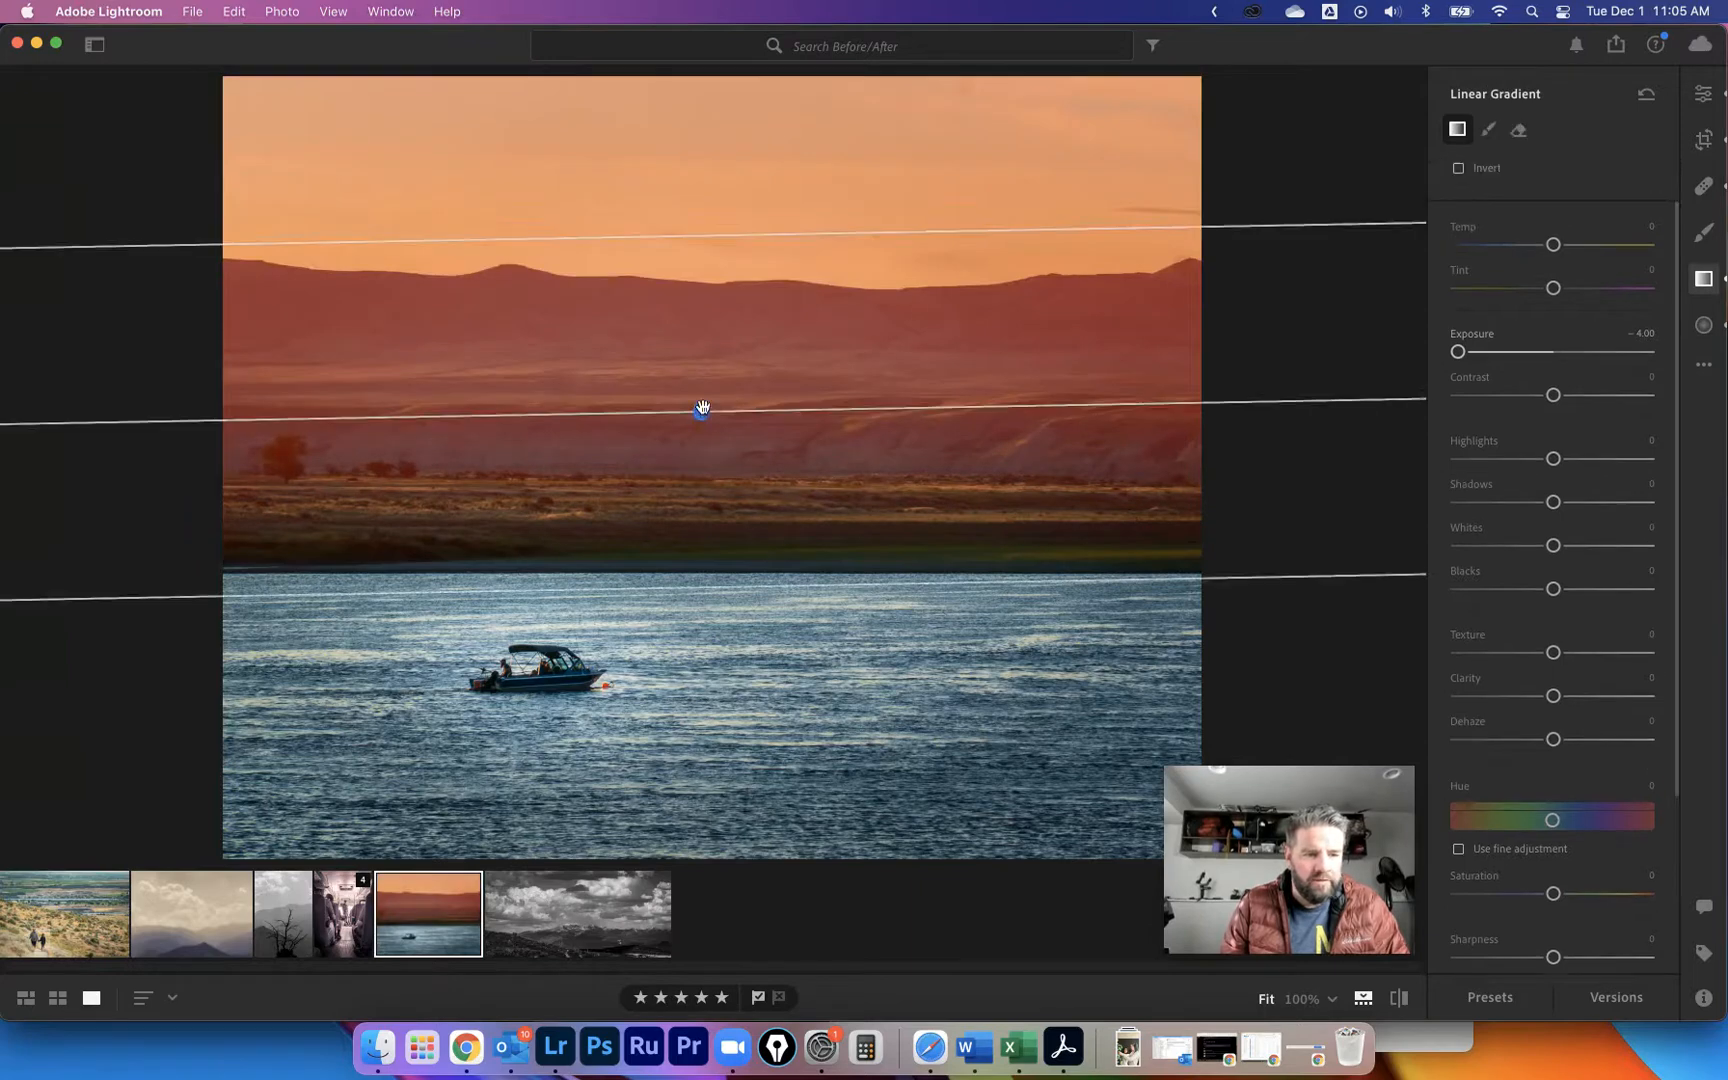
left_click_drag(702, 408, 704, 391)
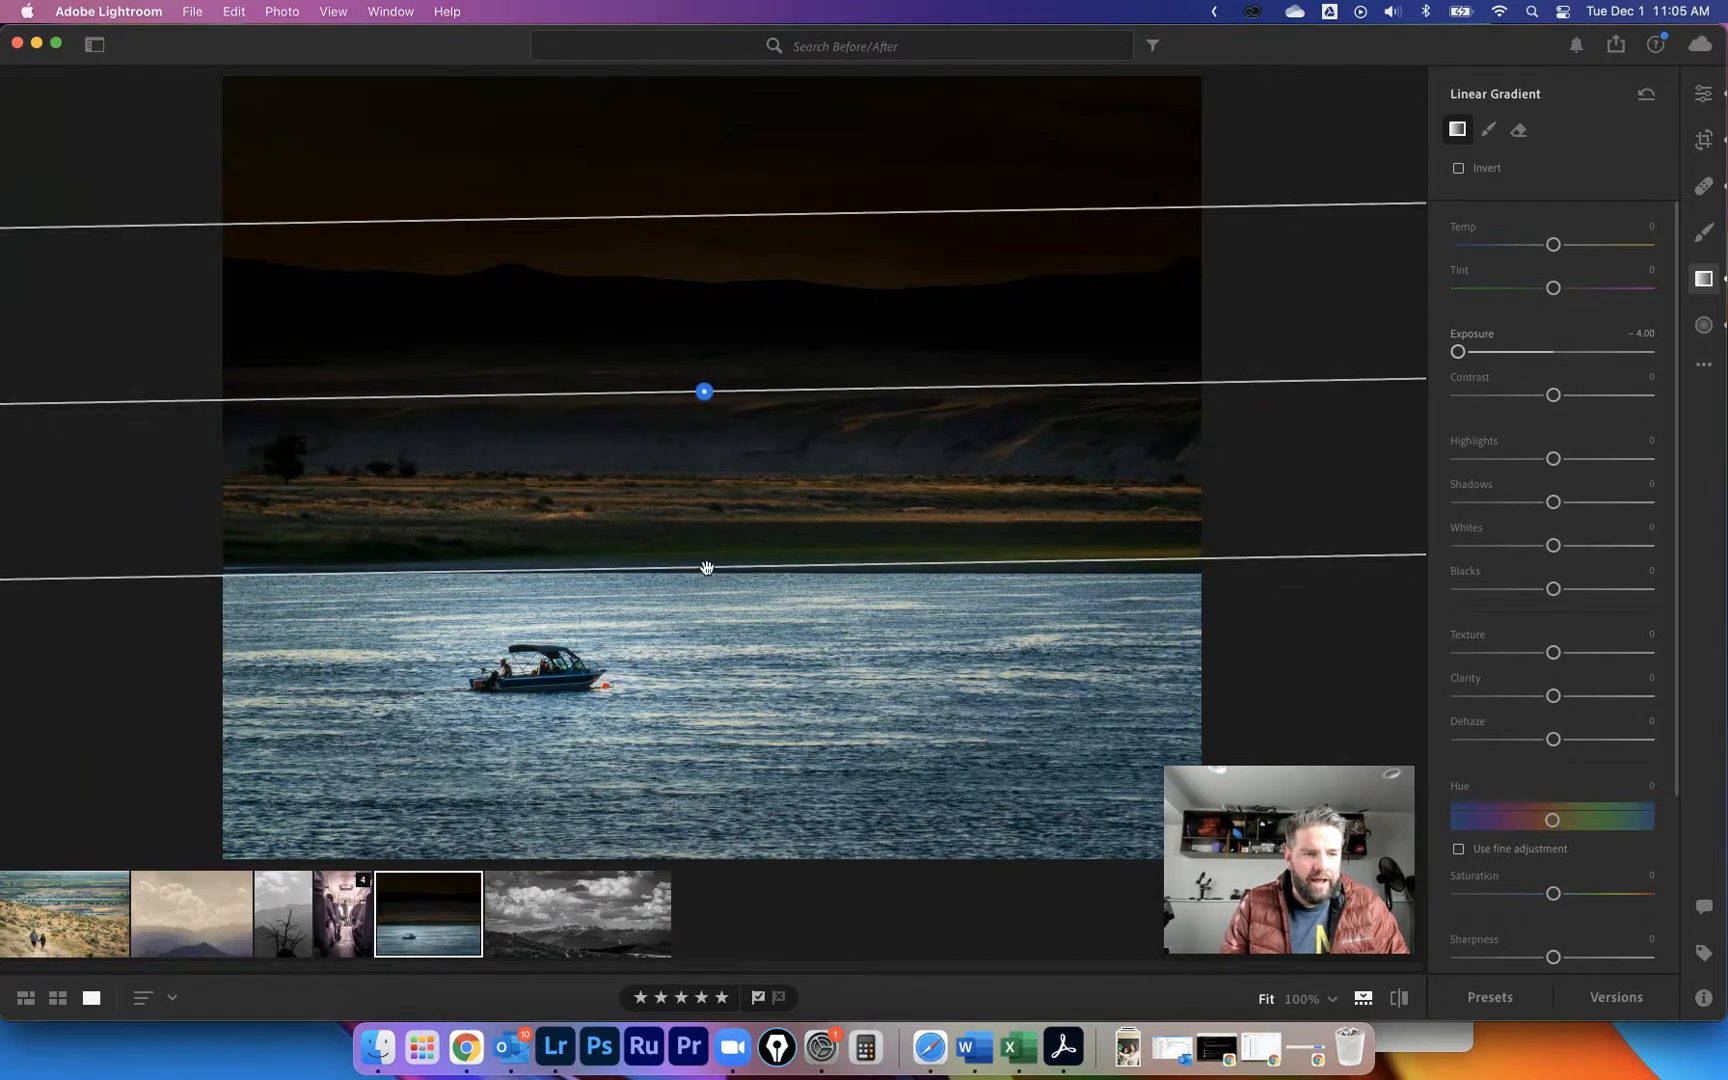
left_click_drag(706, 566, 716, 393)
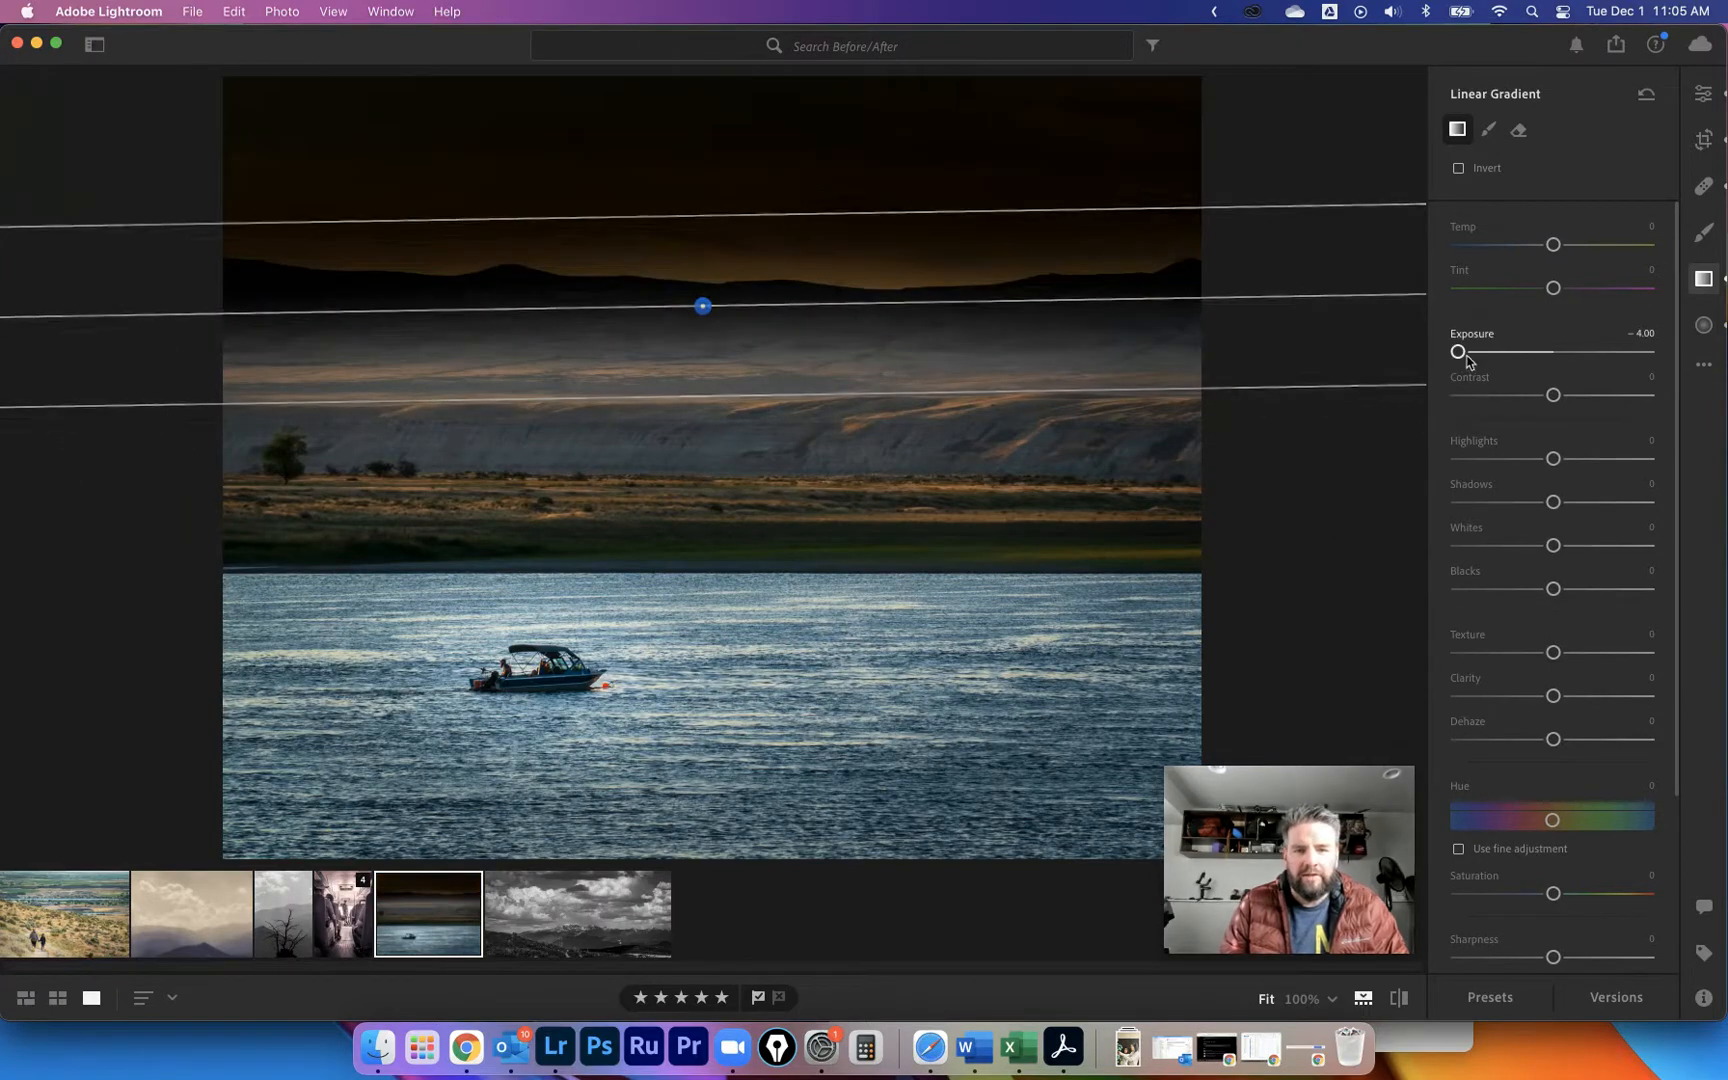
Set the sky gradient to Exposure −0.84, Contrast +14, Dehaze +19, Clarity +9, Temp +16 and Tint +45.
left_click_drag(1458, 351, 1570, 399)
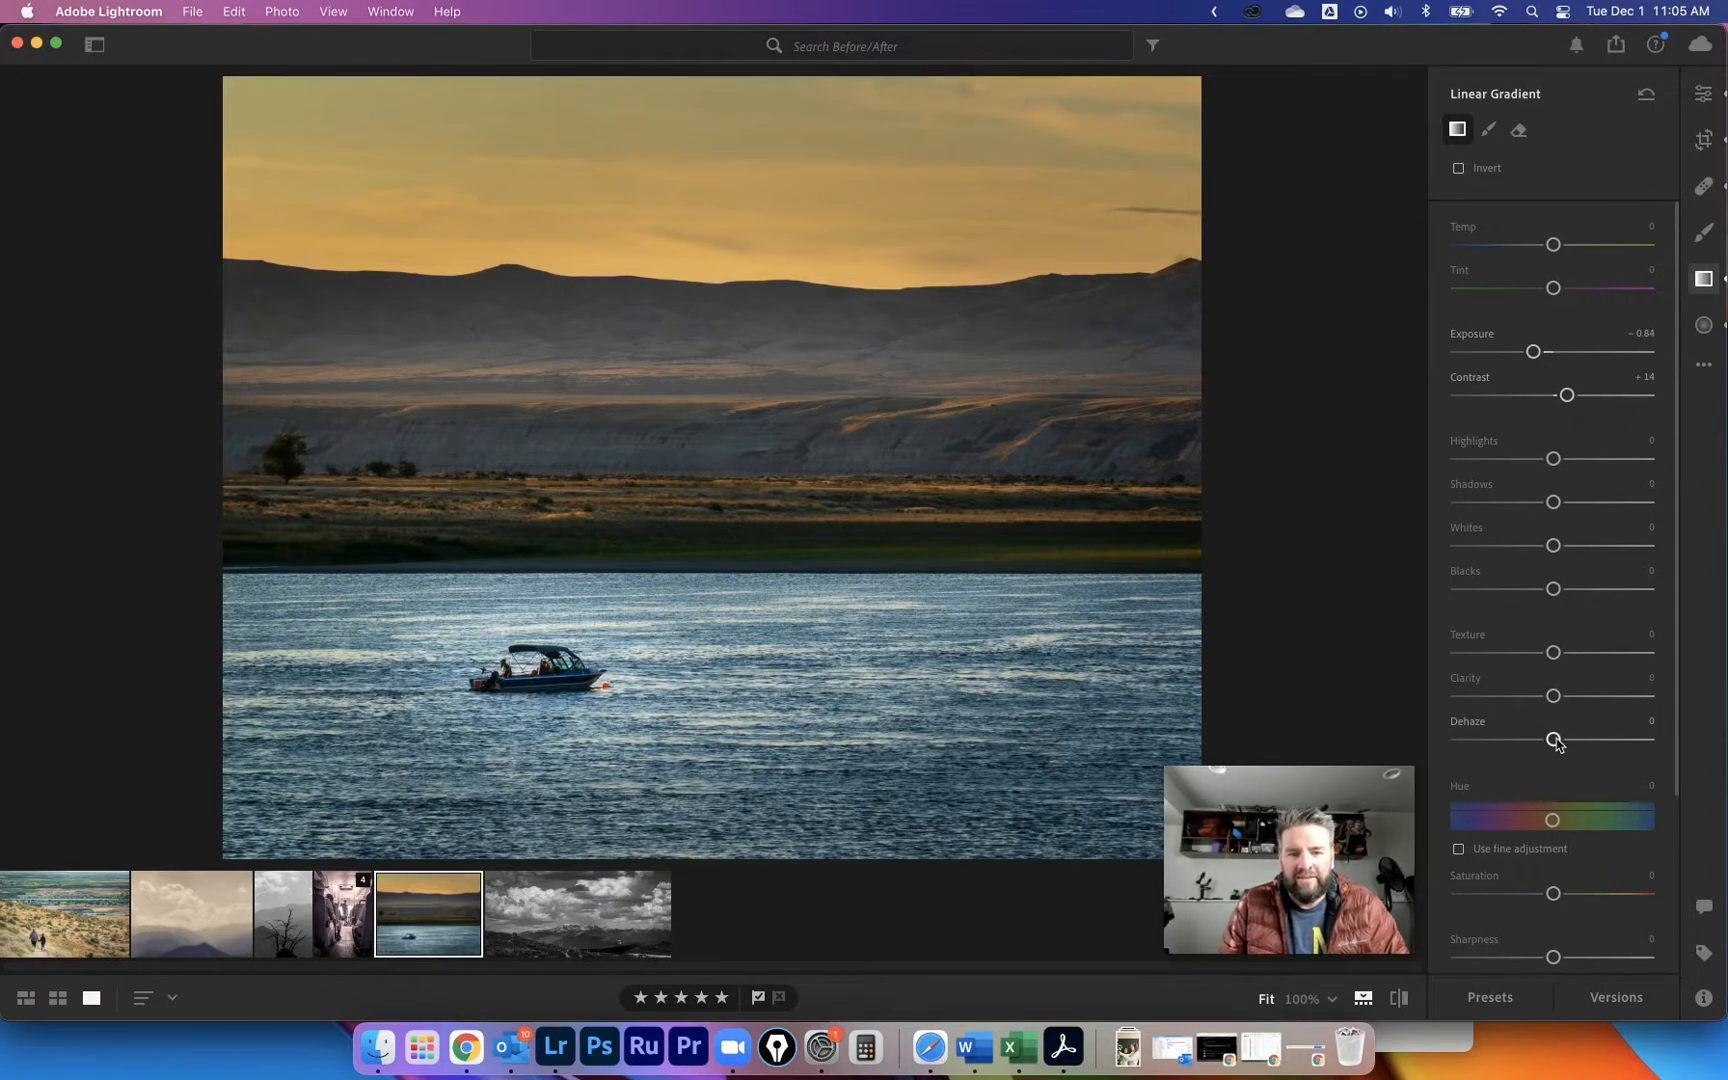
left_click_drag(1553, 740, 1574, 740)
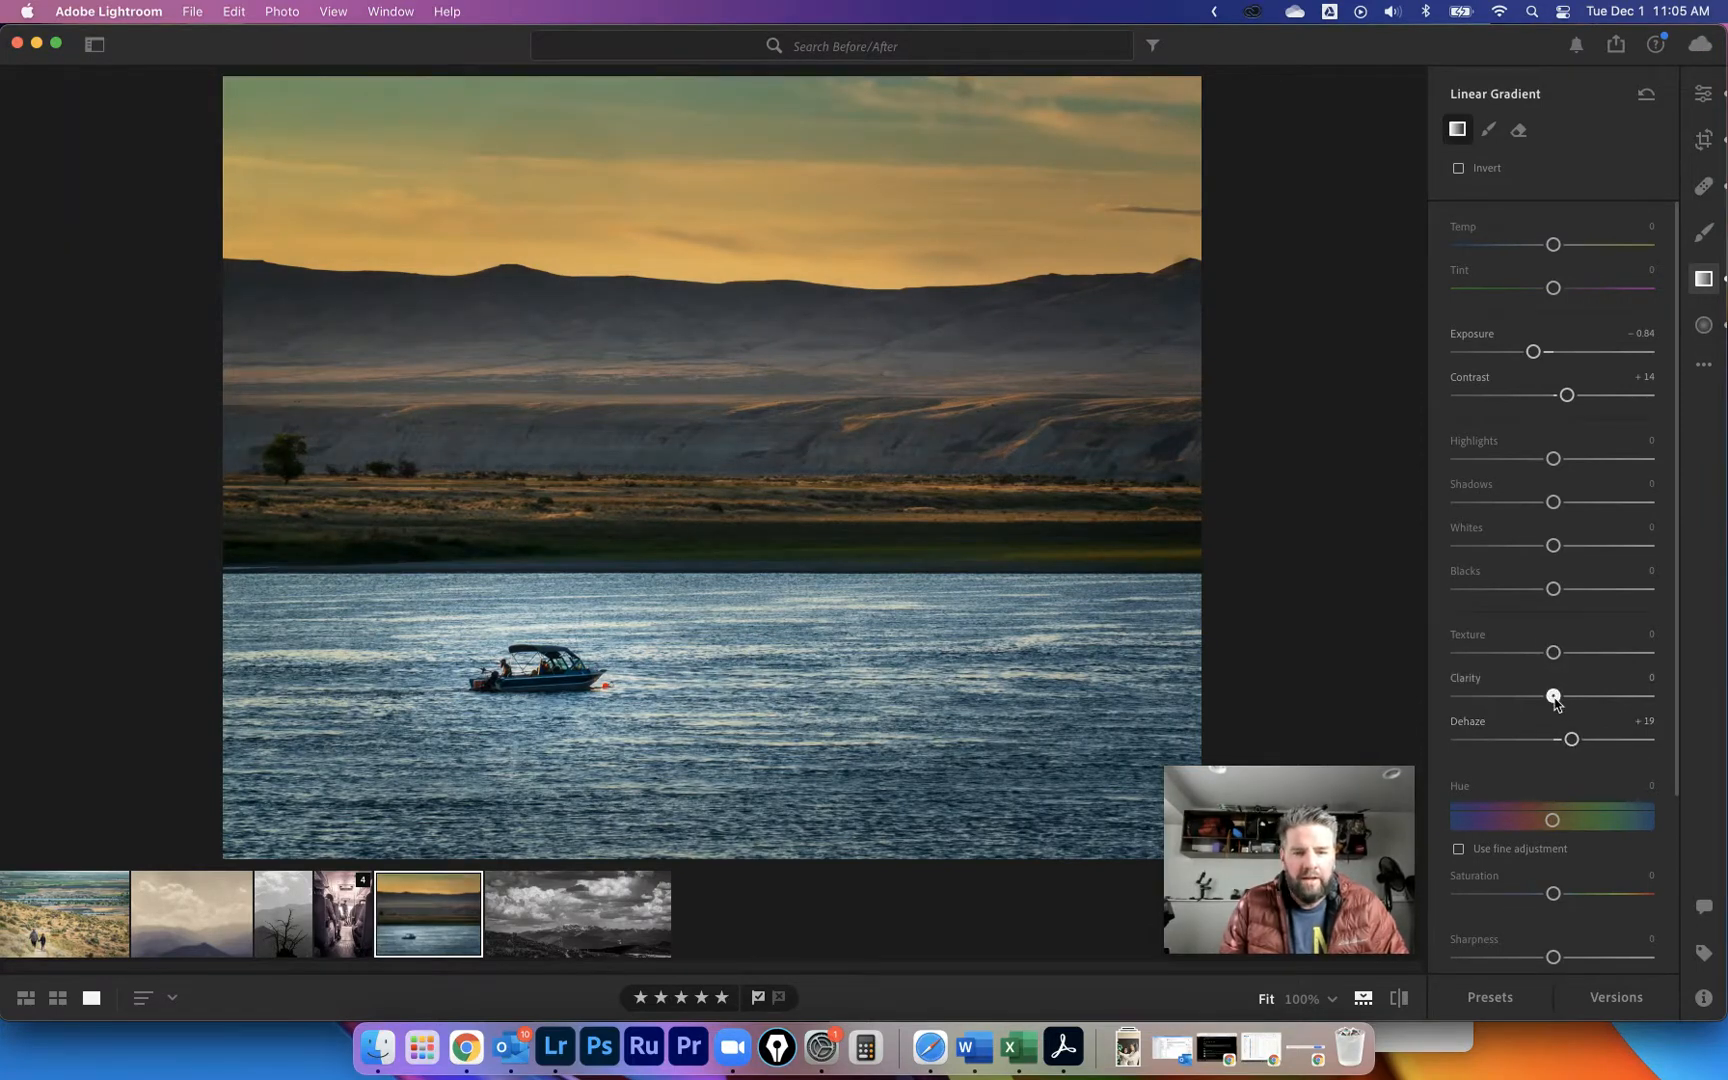
left_click_drag(1553, 696, 1561, 696)
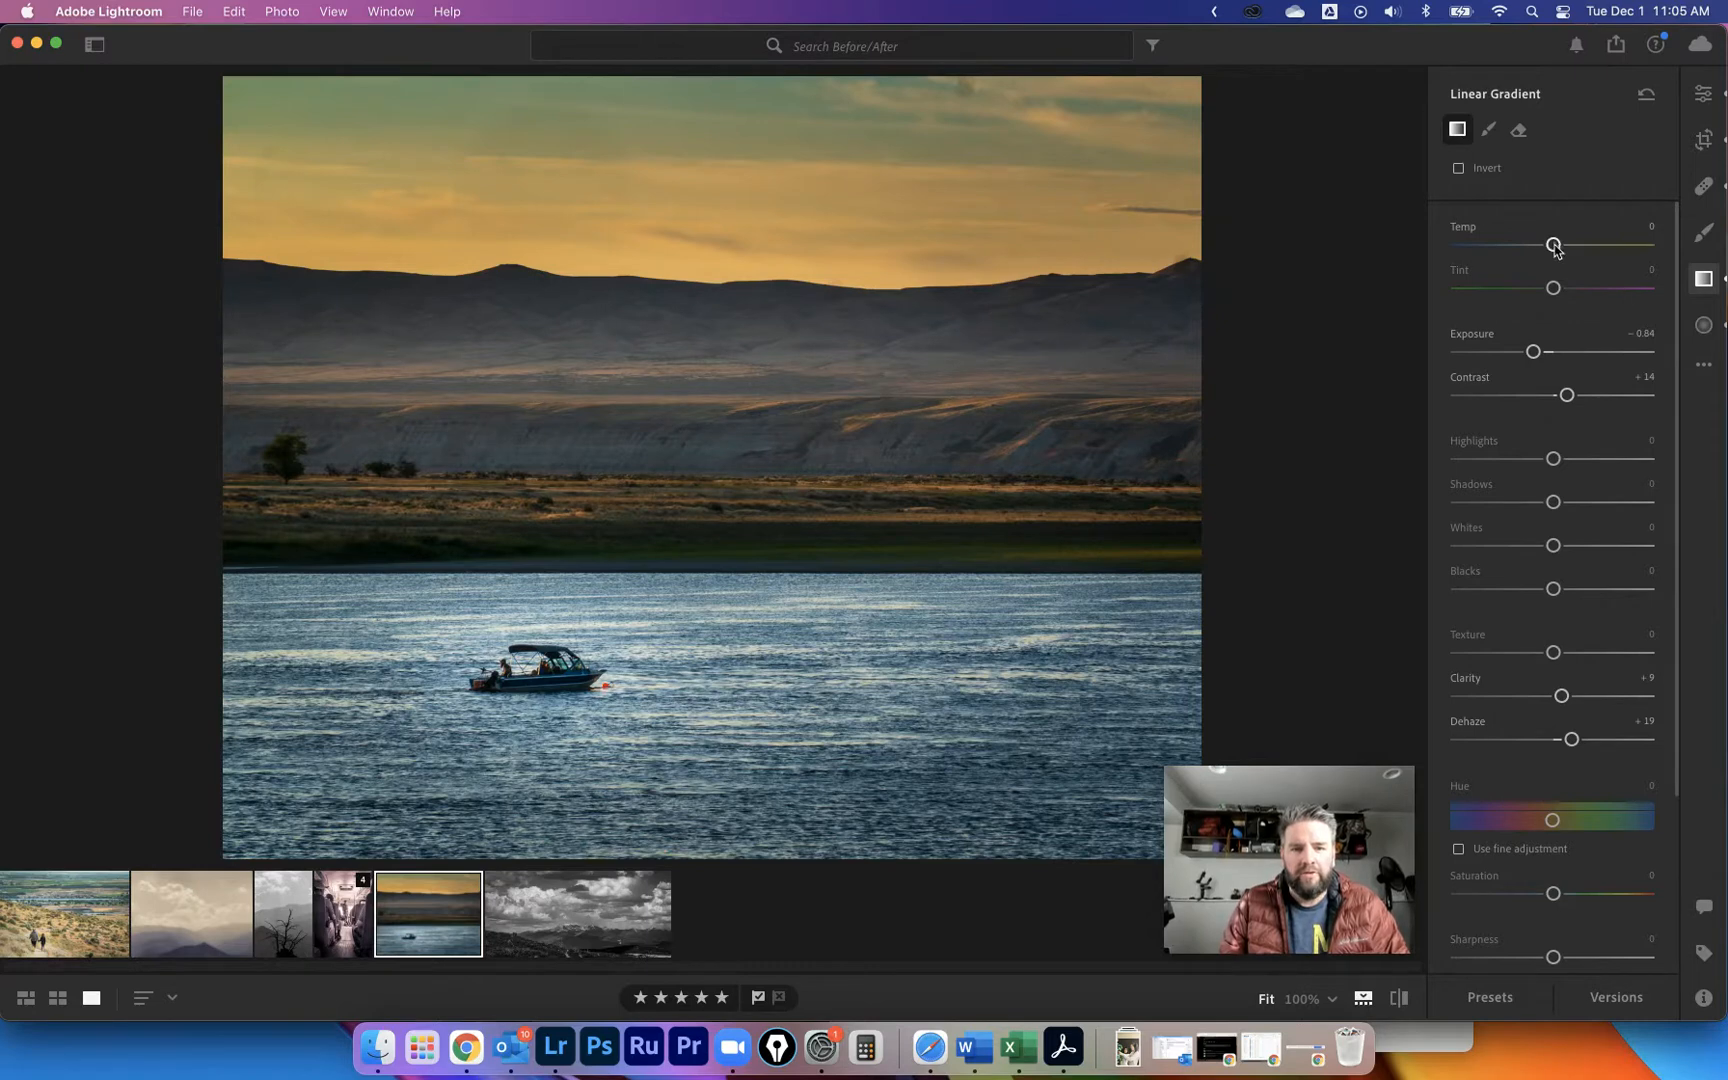
left_click_drag(1556, 250, 1597, 289)
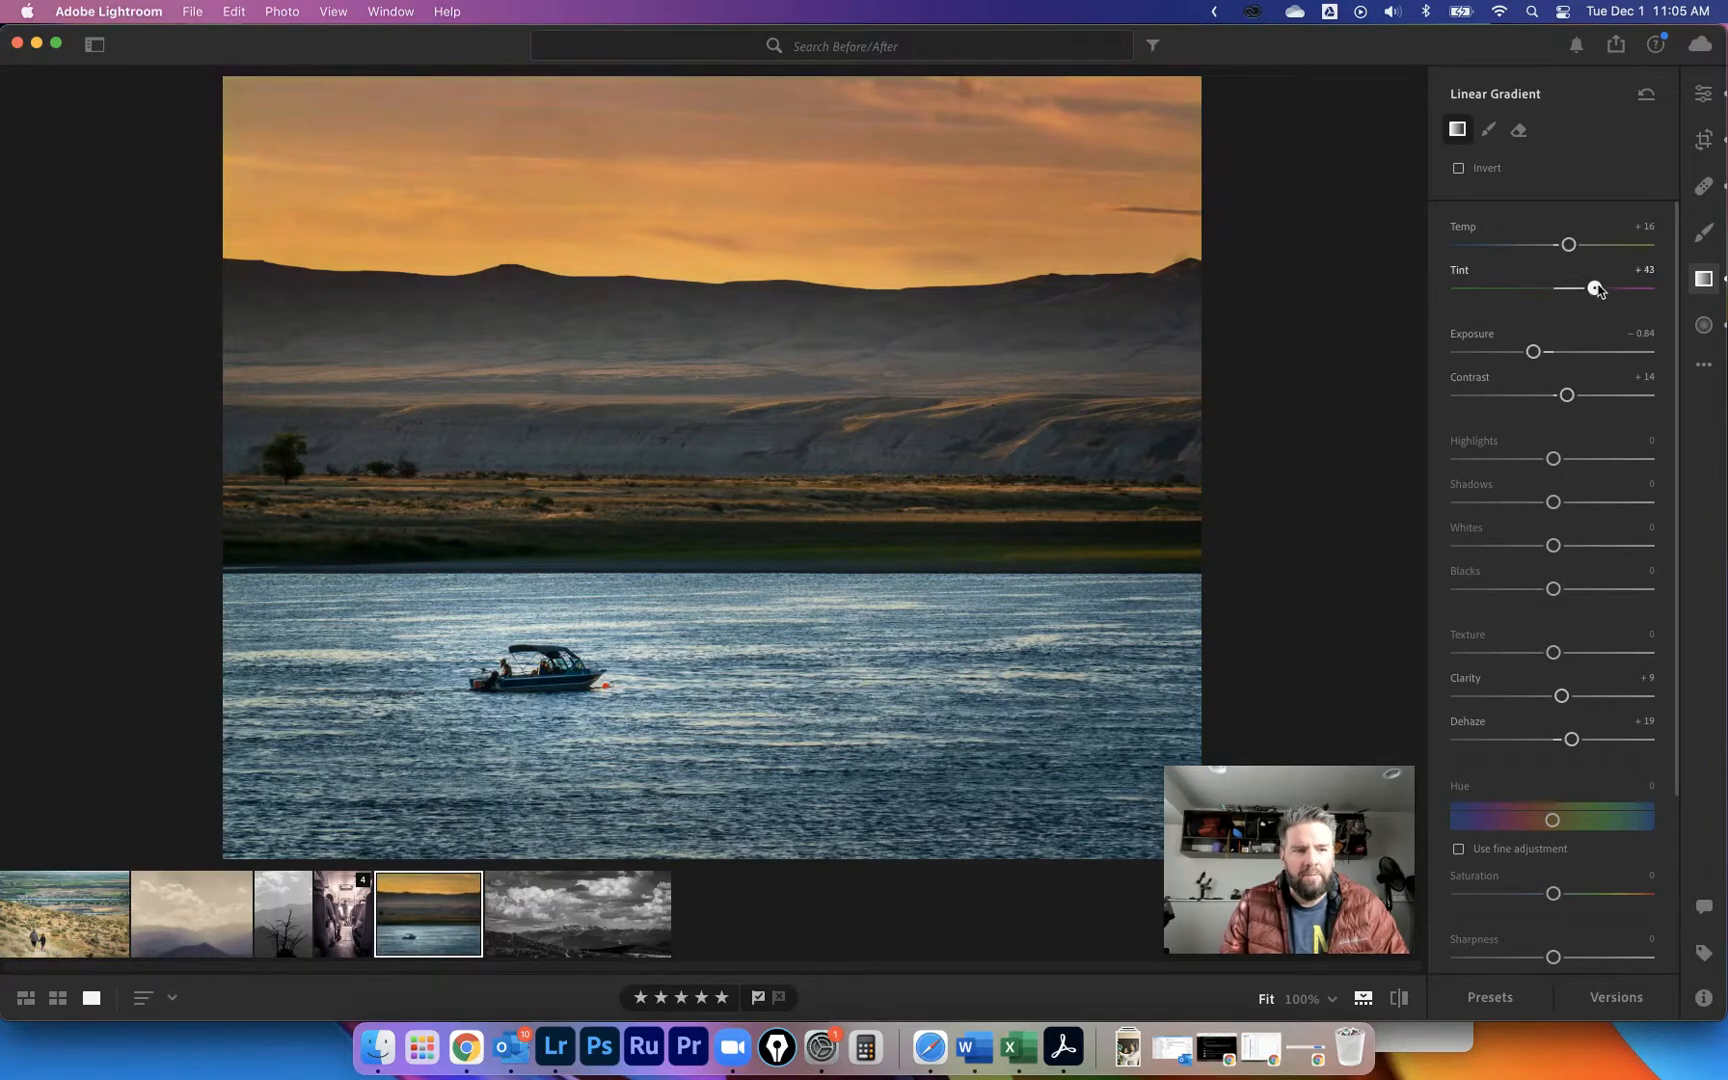
Widen the sky gradient toward the base of the hills and shift the whole gradient slightly downward.
mouse_move(1380, 343)
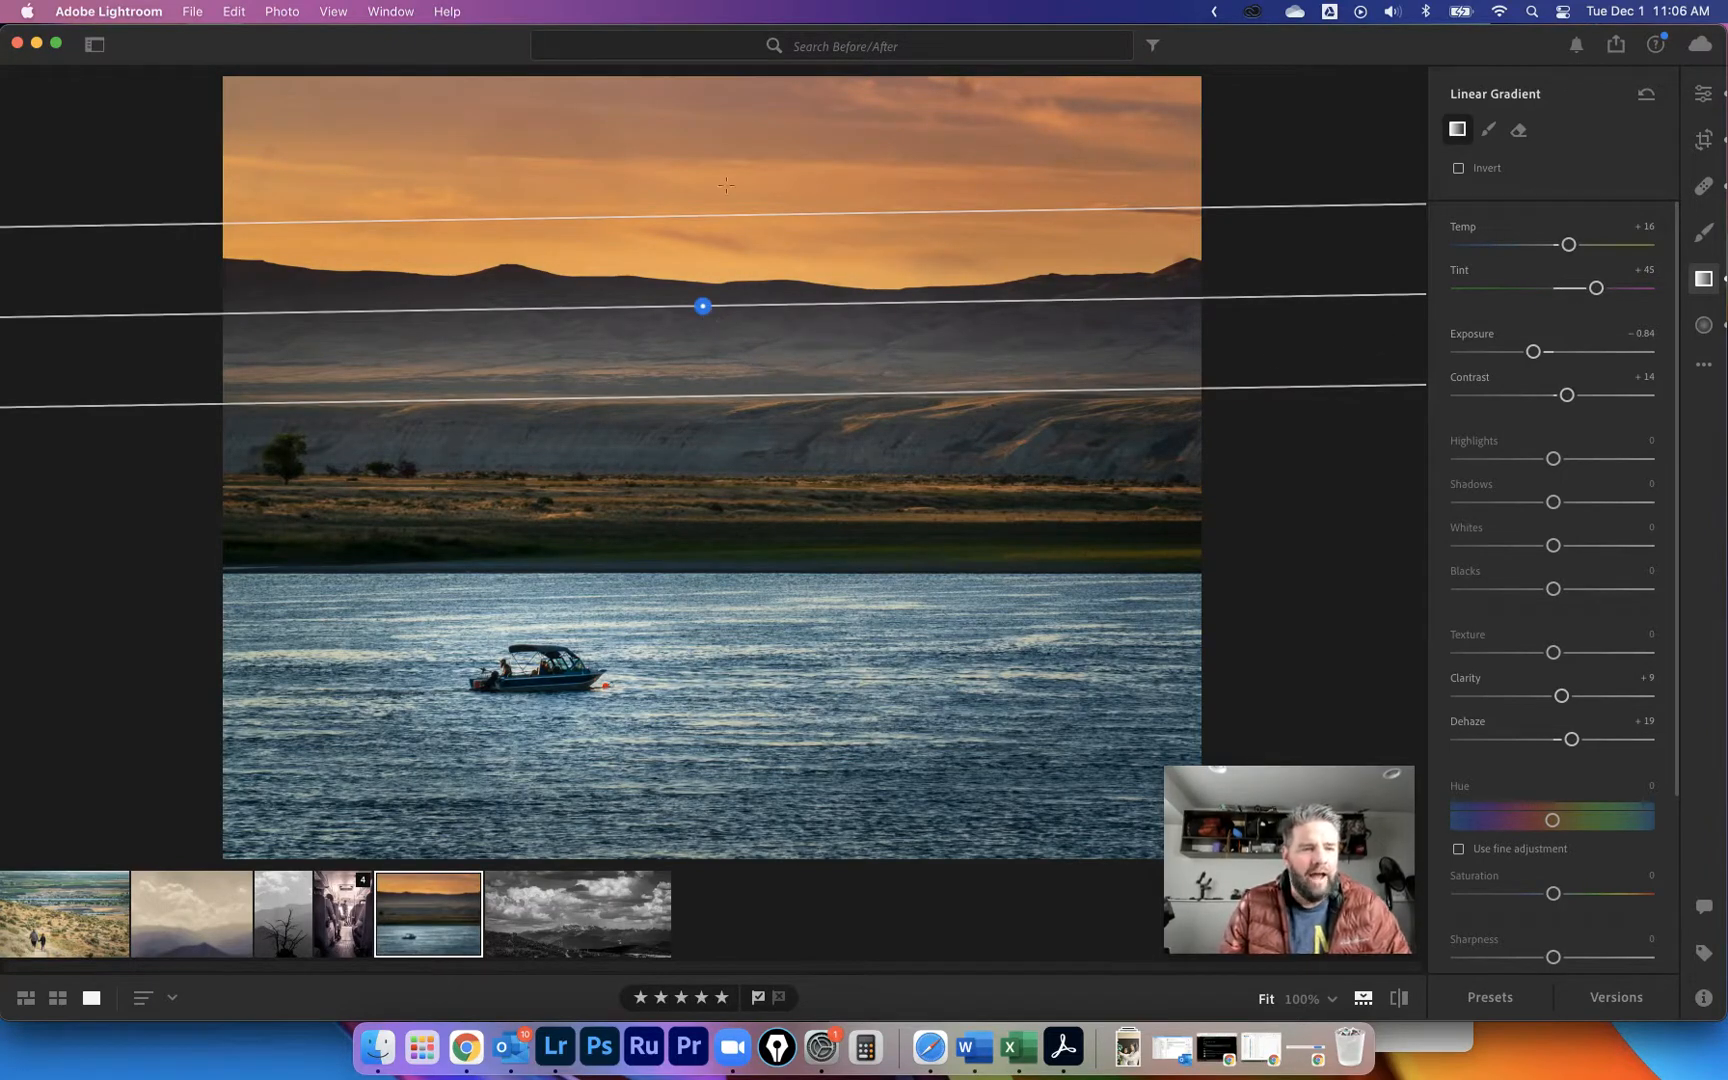
left_click_drag(744, 397, 737, 453)
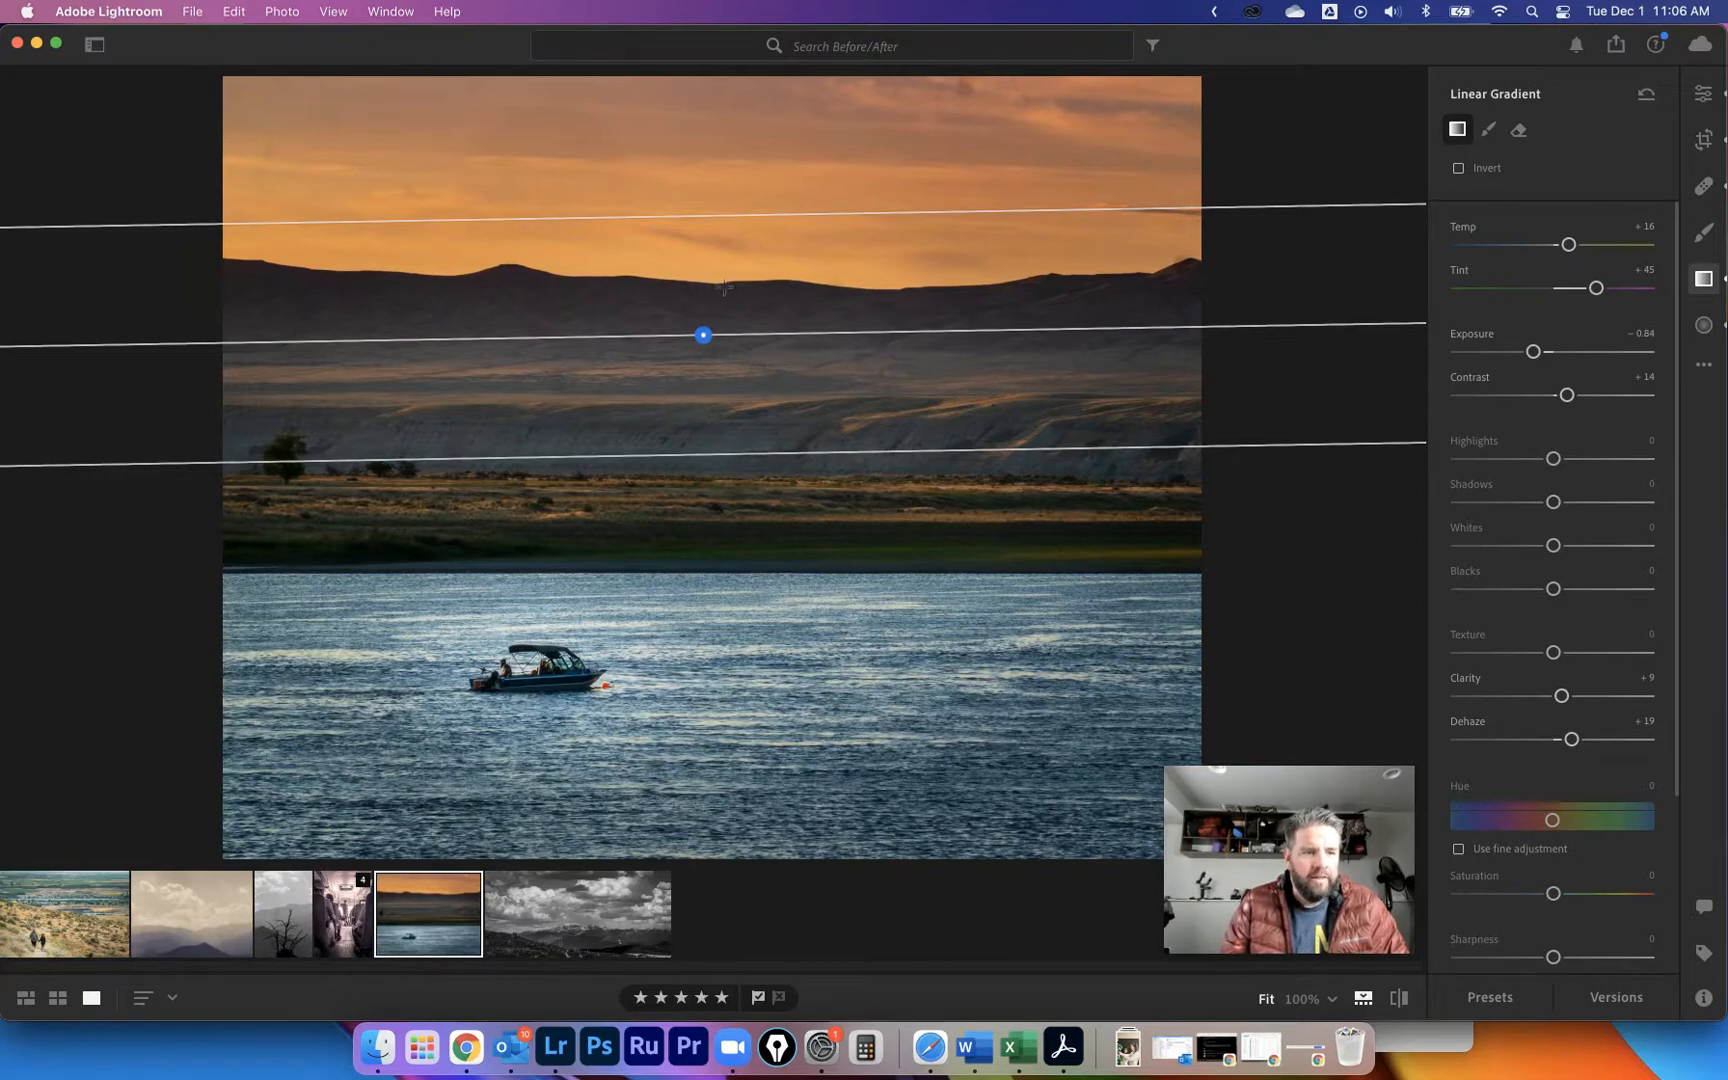
left_click_drag(703, 336, 701, 354)
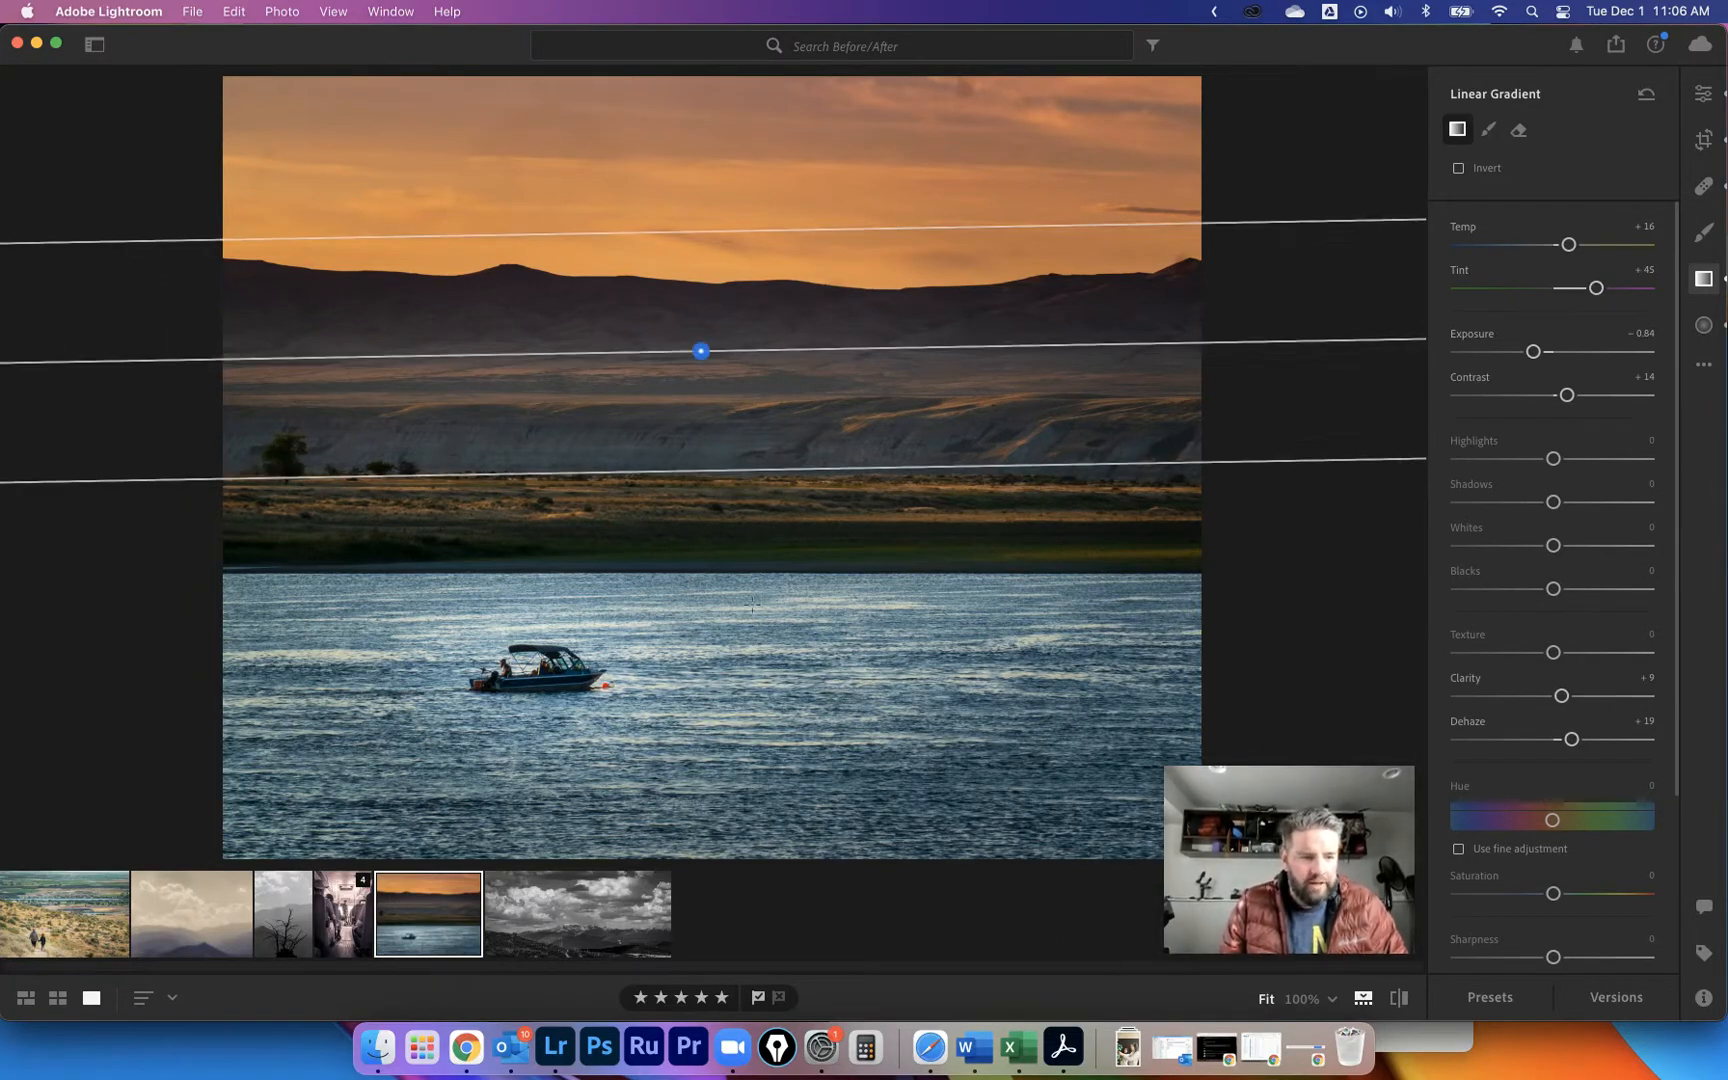
Draw a second linear gradient from the water up to the grassy shore and reset all its adjustments to zero.
left_click_drag(733, 618, 733, 512)
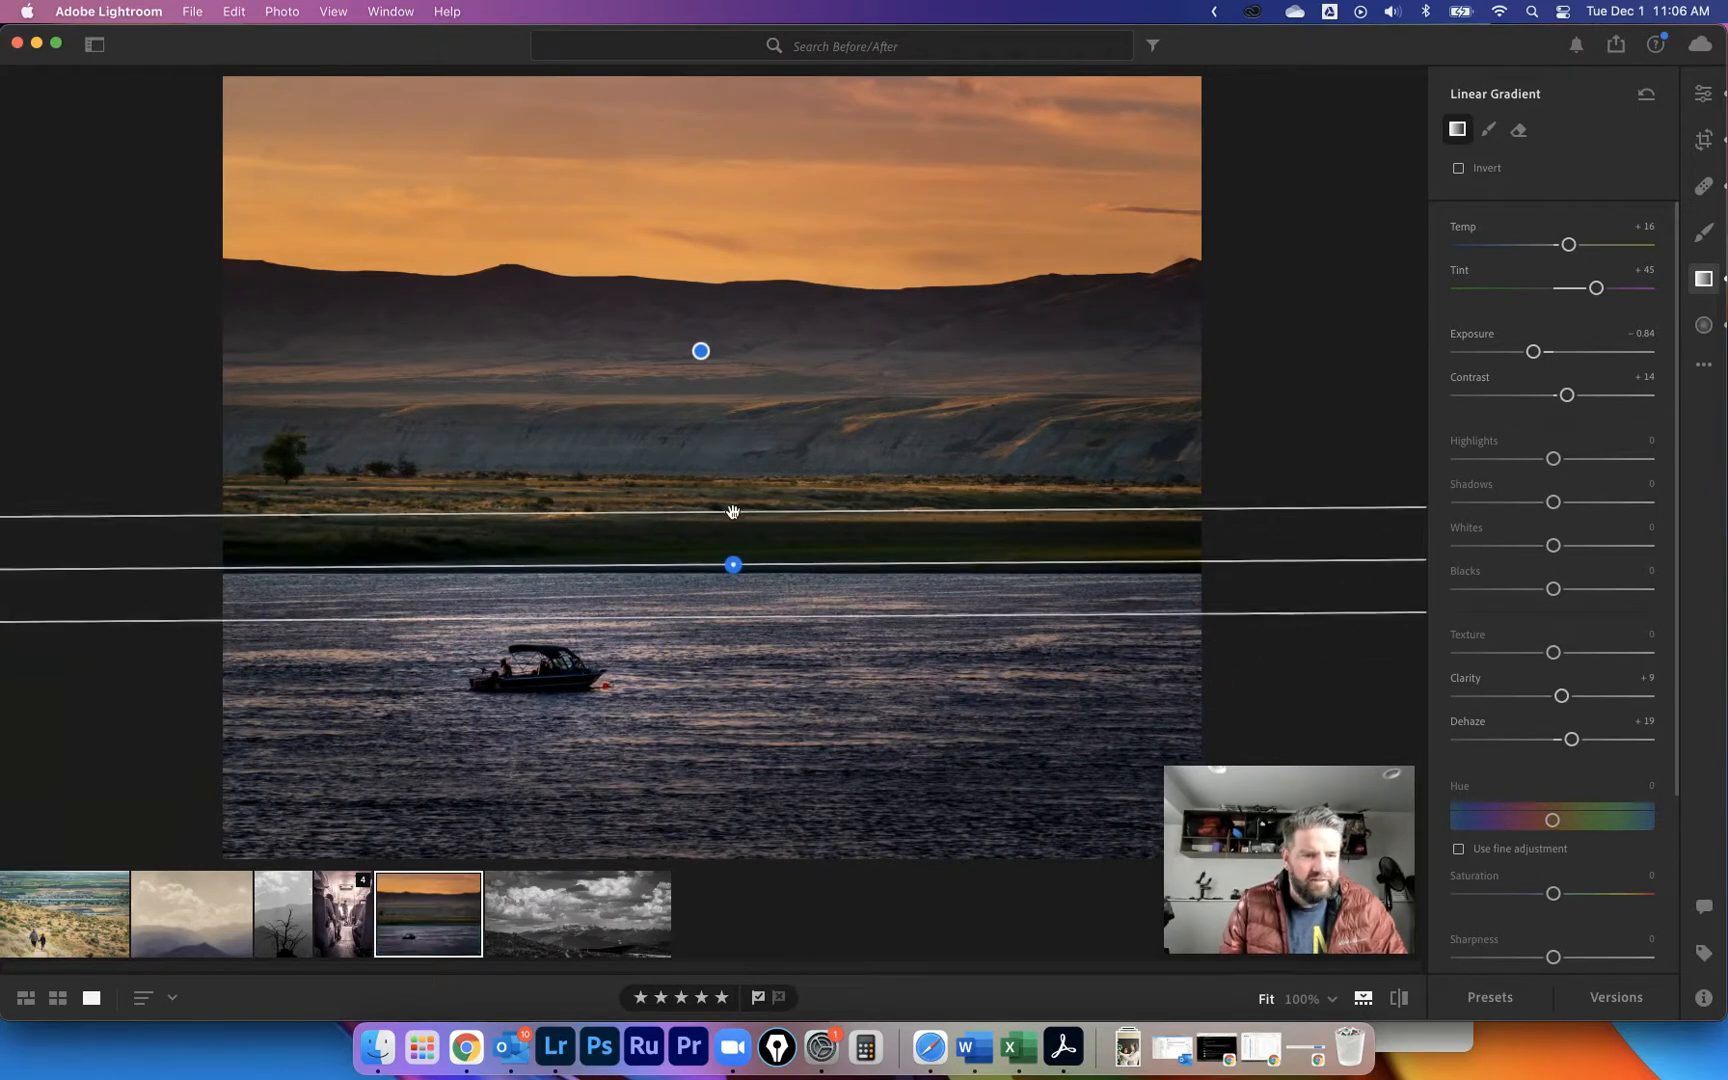
right_click(1505, 232)
left_click(1518, 248)
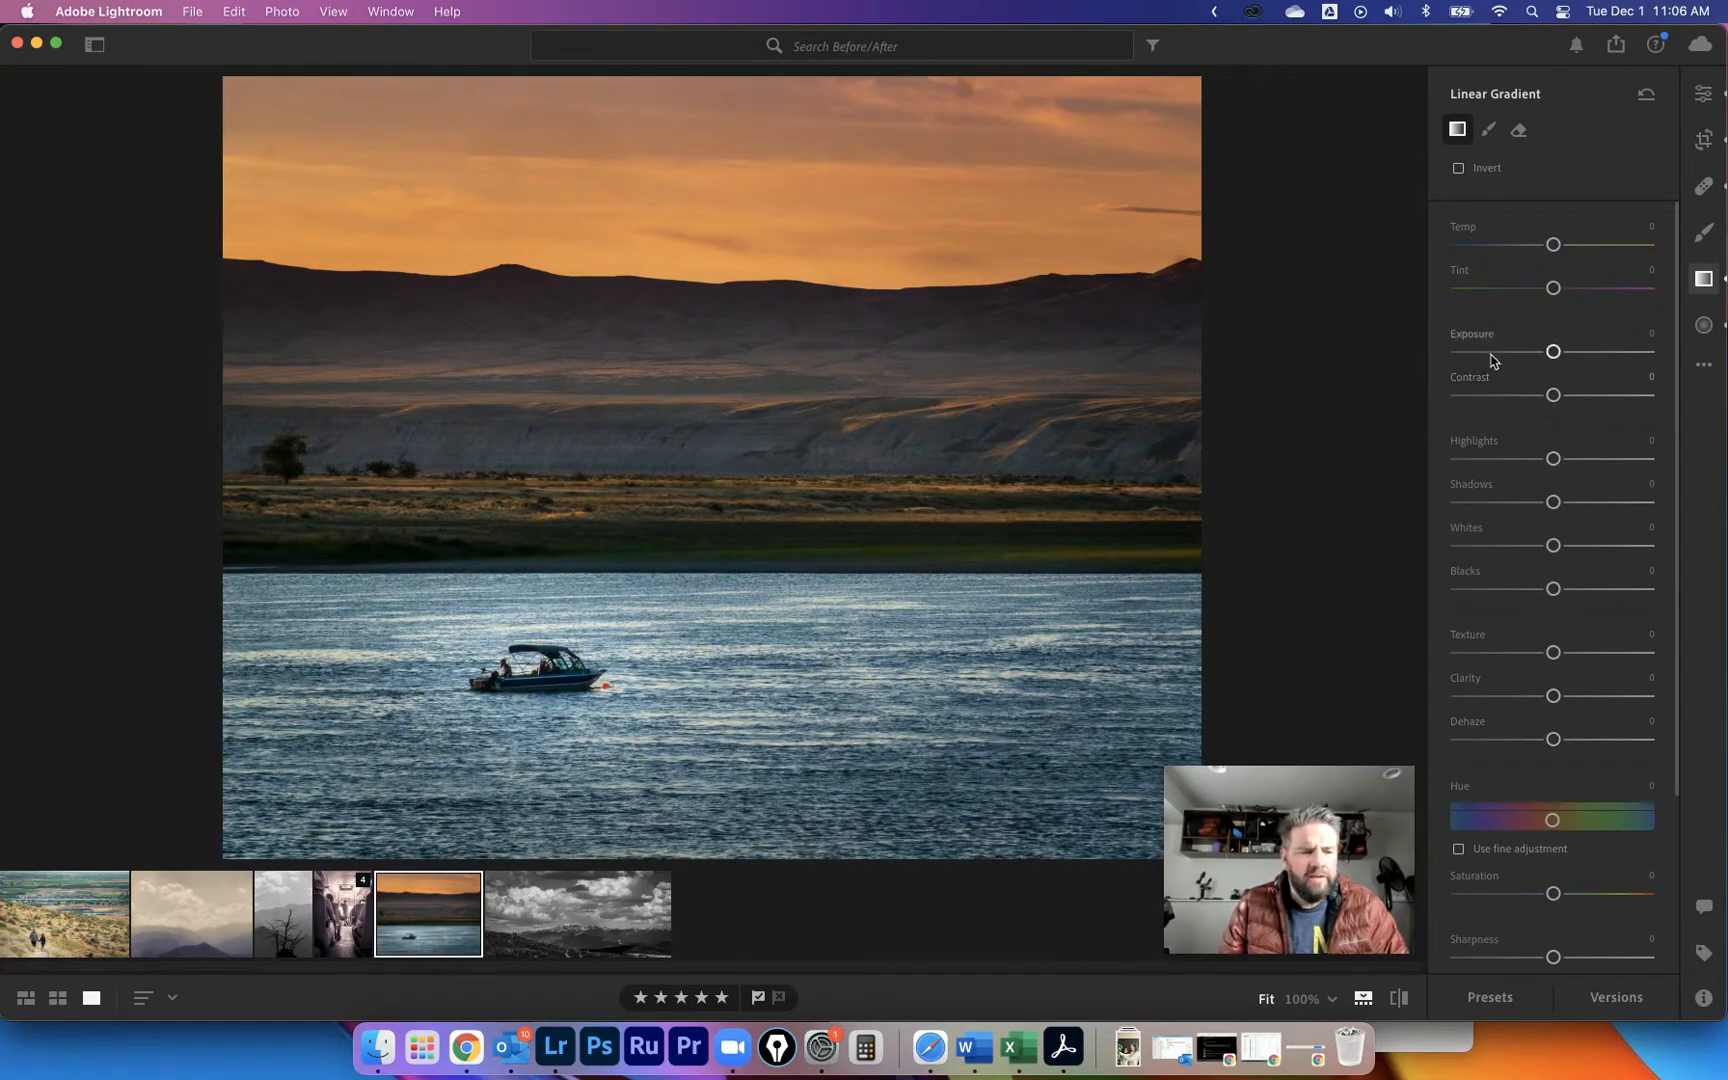
Set the water gradient to Temp −16, Texture +20, Clarity +19 and Exposure +0.56.
left_click_drag(1555, 249, 1538, 250)
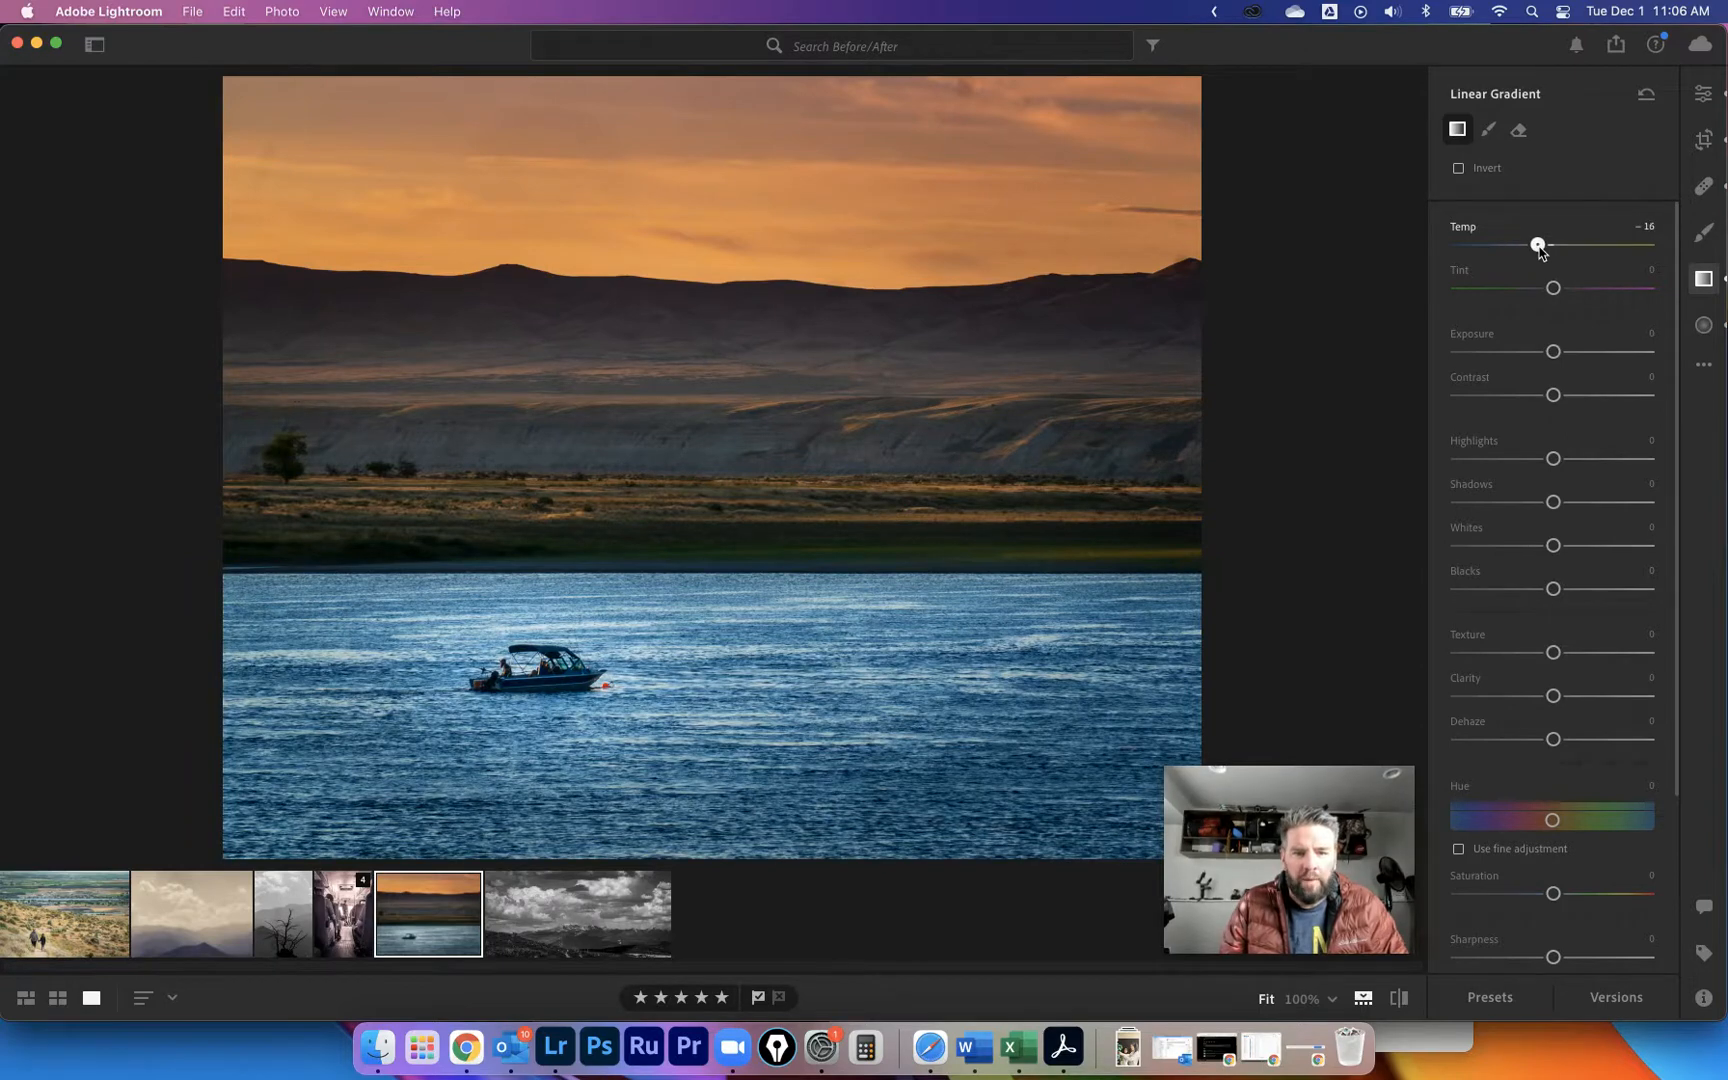
left_click_drag(1555, 653, 1573, 700)
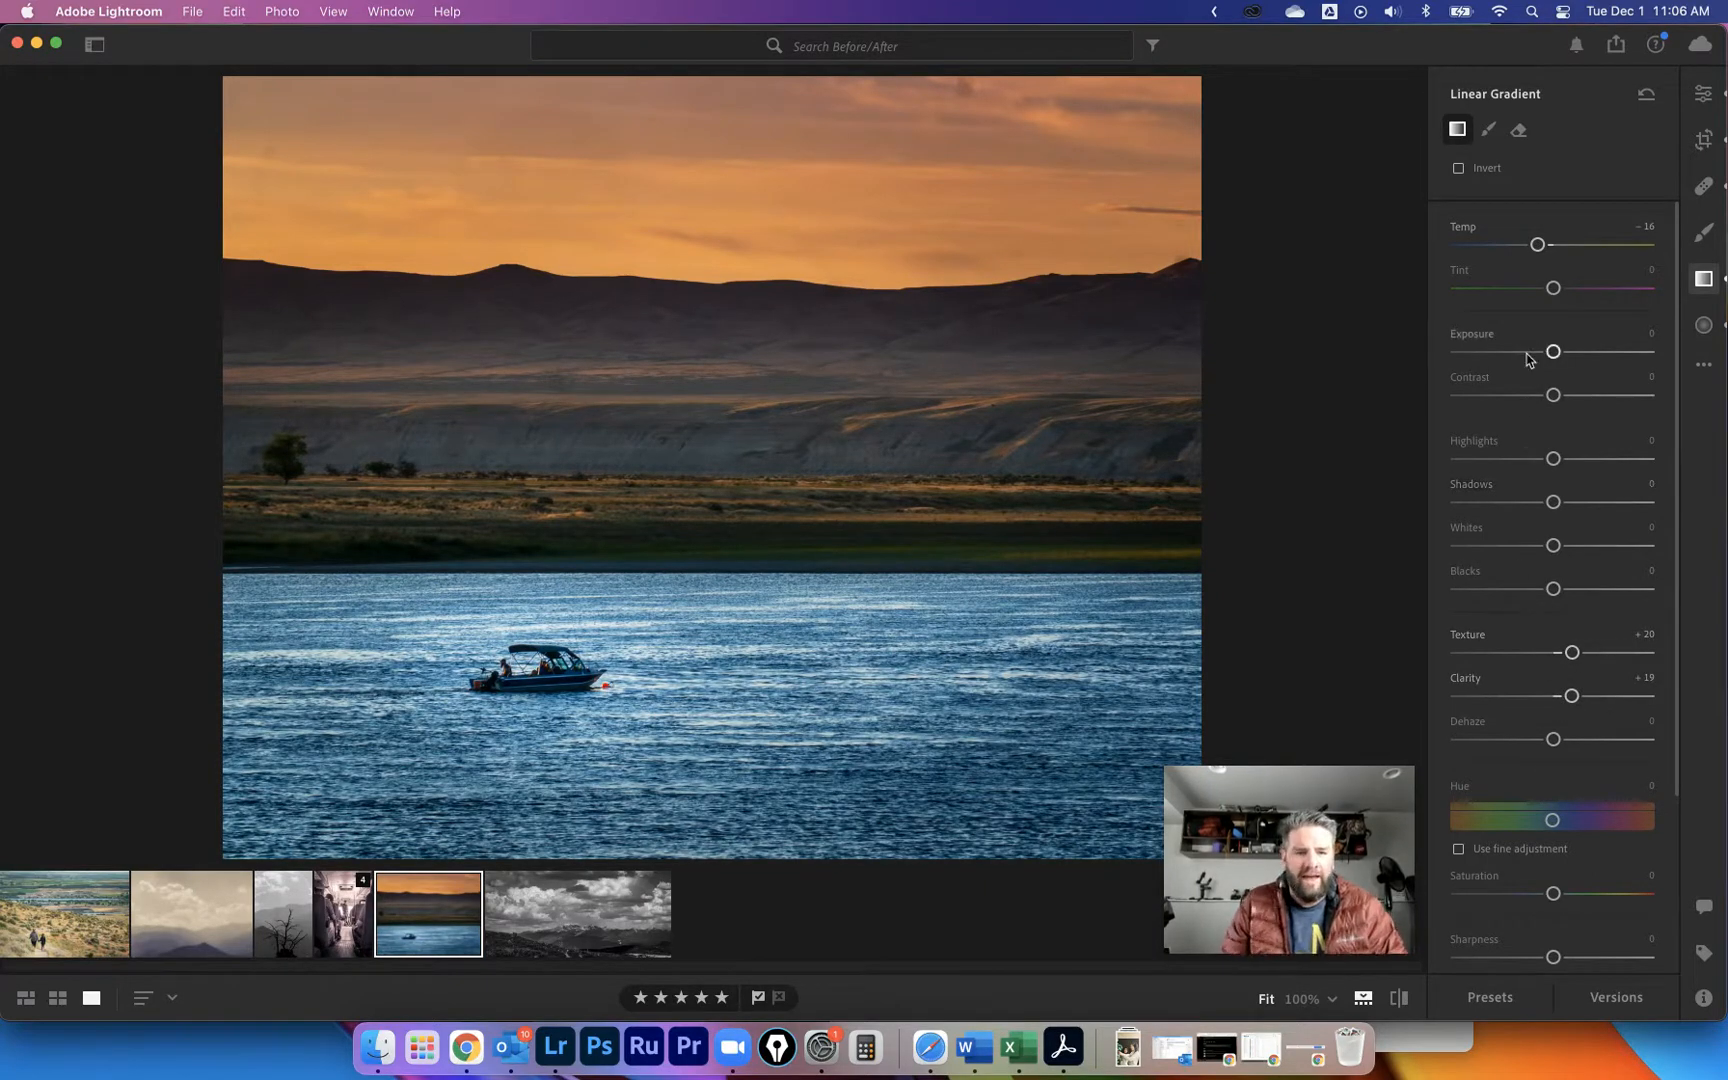
left_click_drag(1556, 352, 1570, 355)
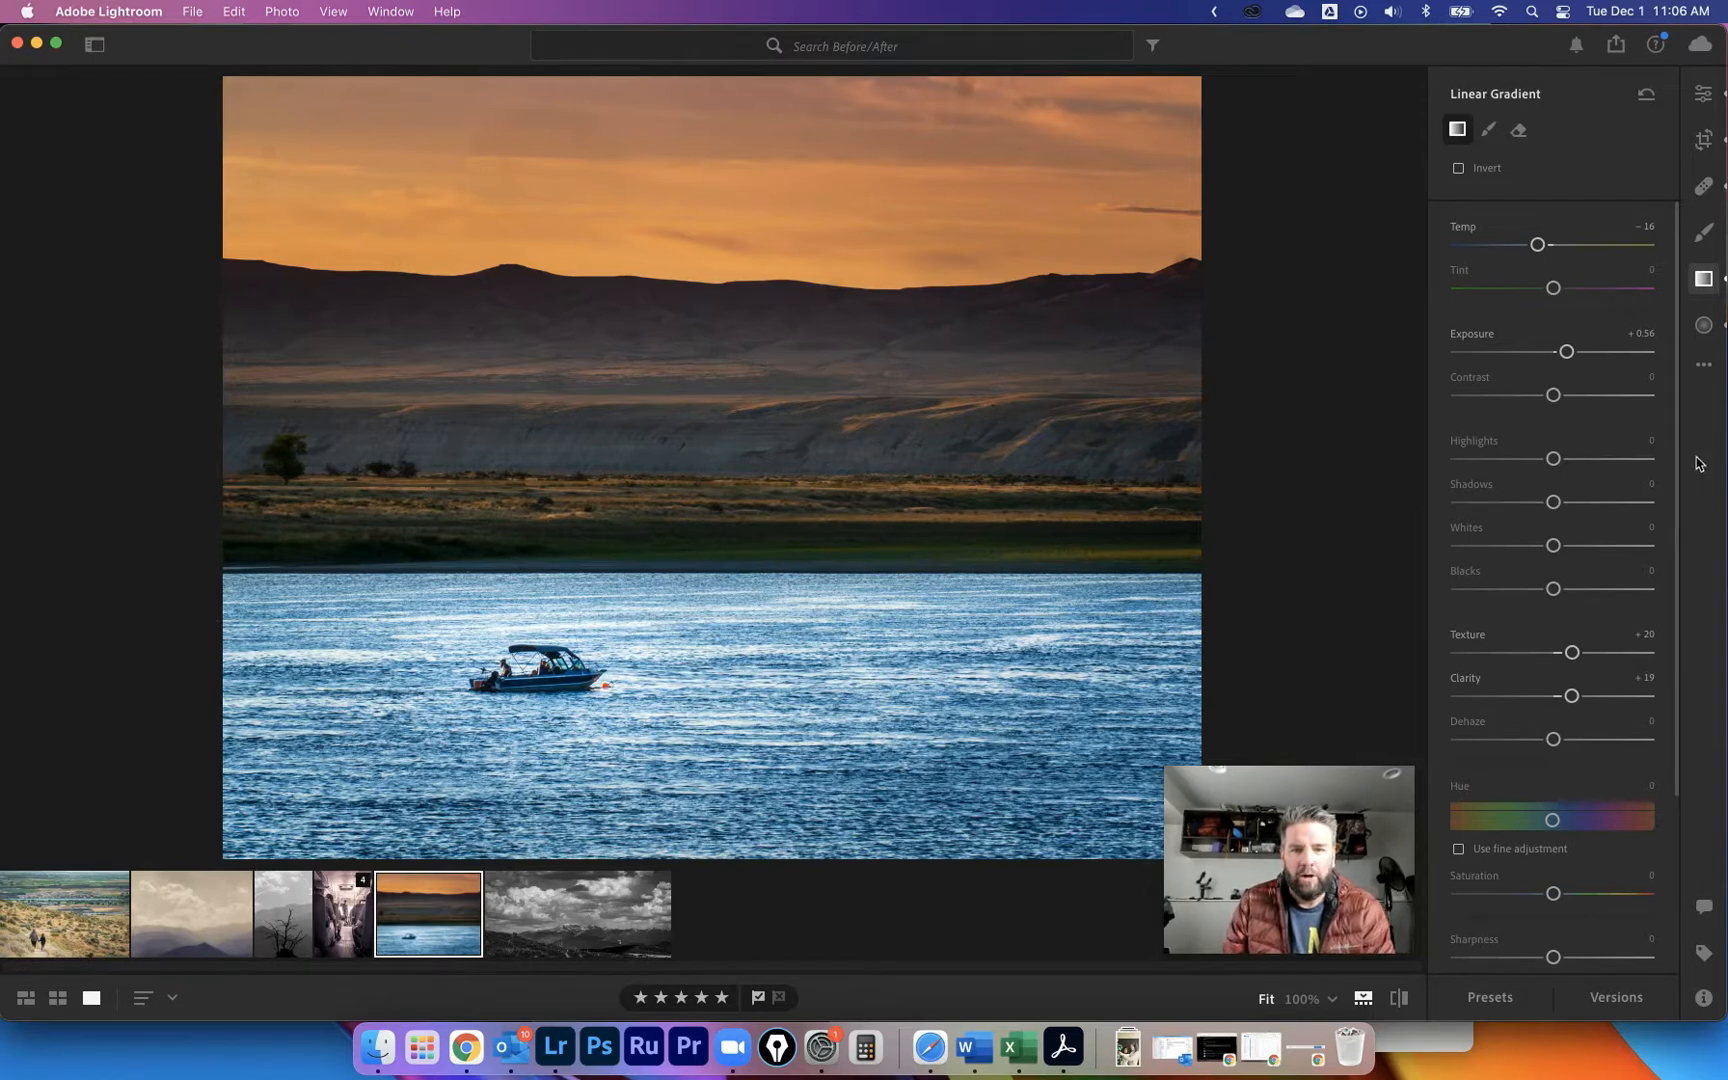
Draw an elliptical radial gradient on the water beside the boat, reaching up to the shore.
left_click(1704, 325)
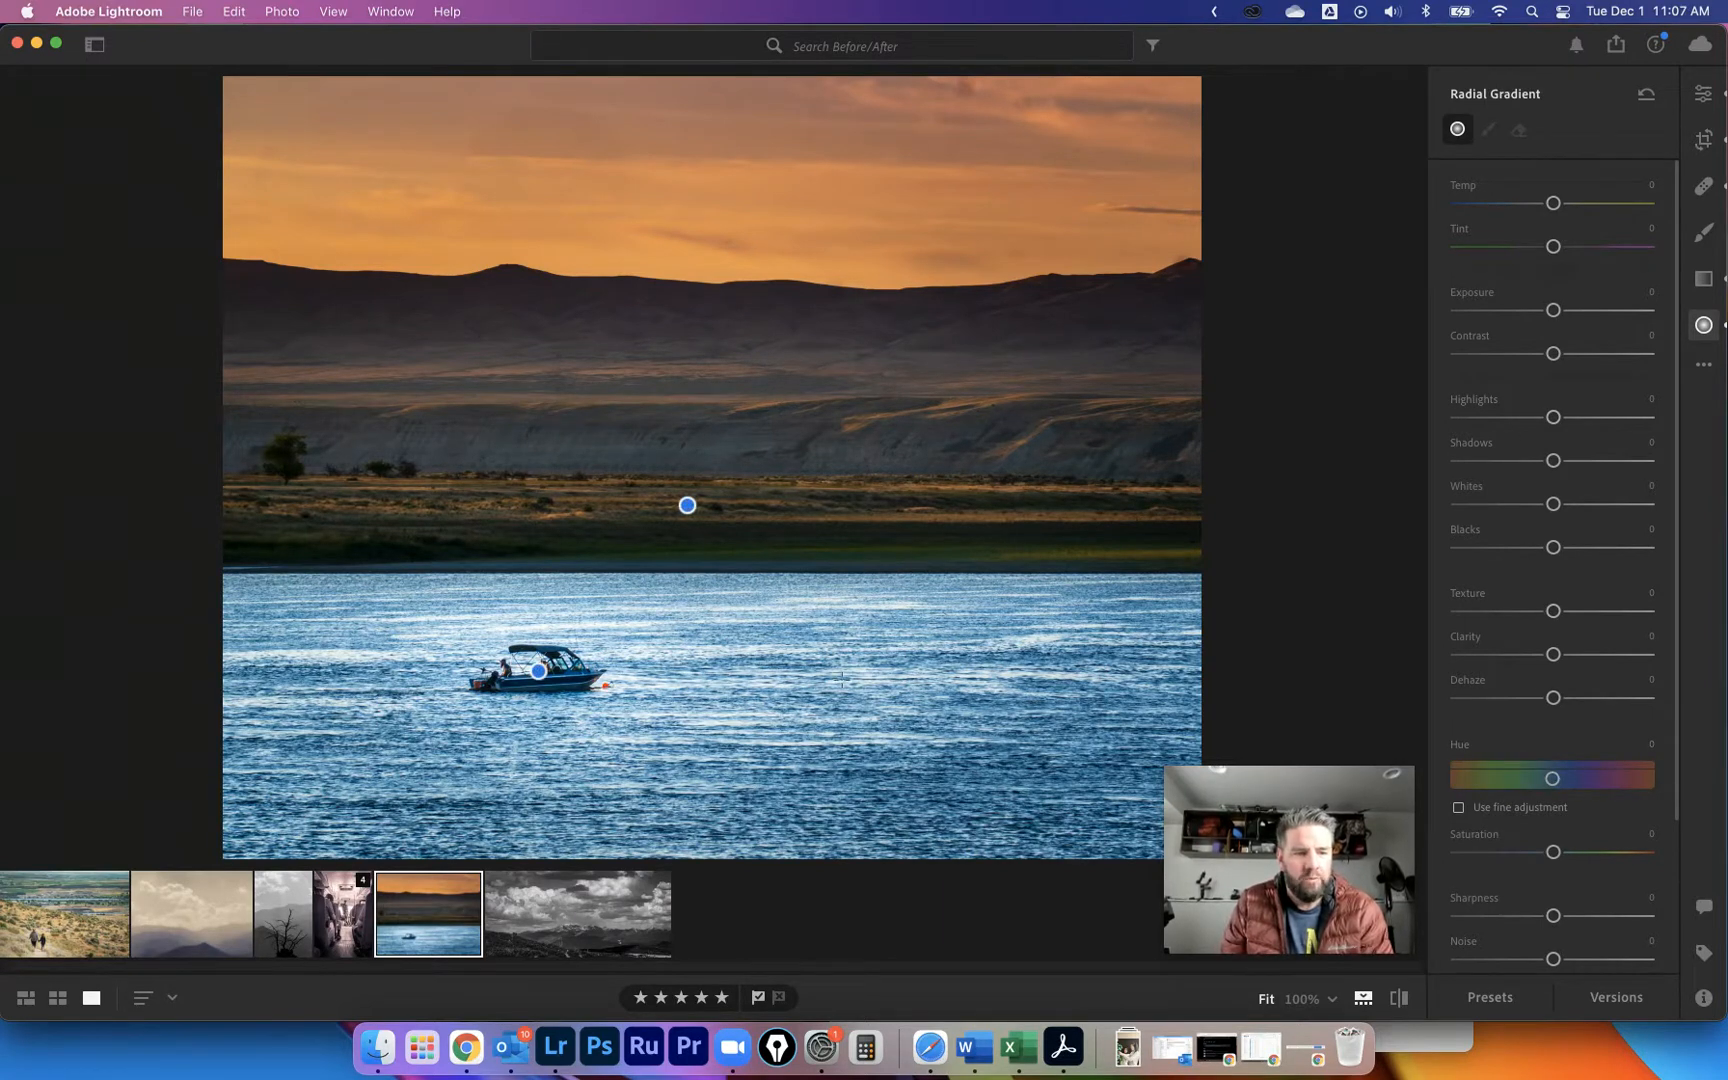
left_click_drag(689, 623, 828, 732)
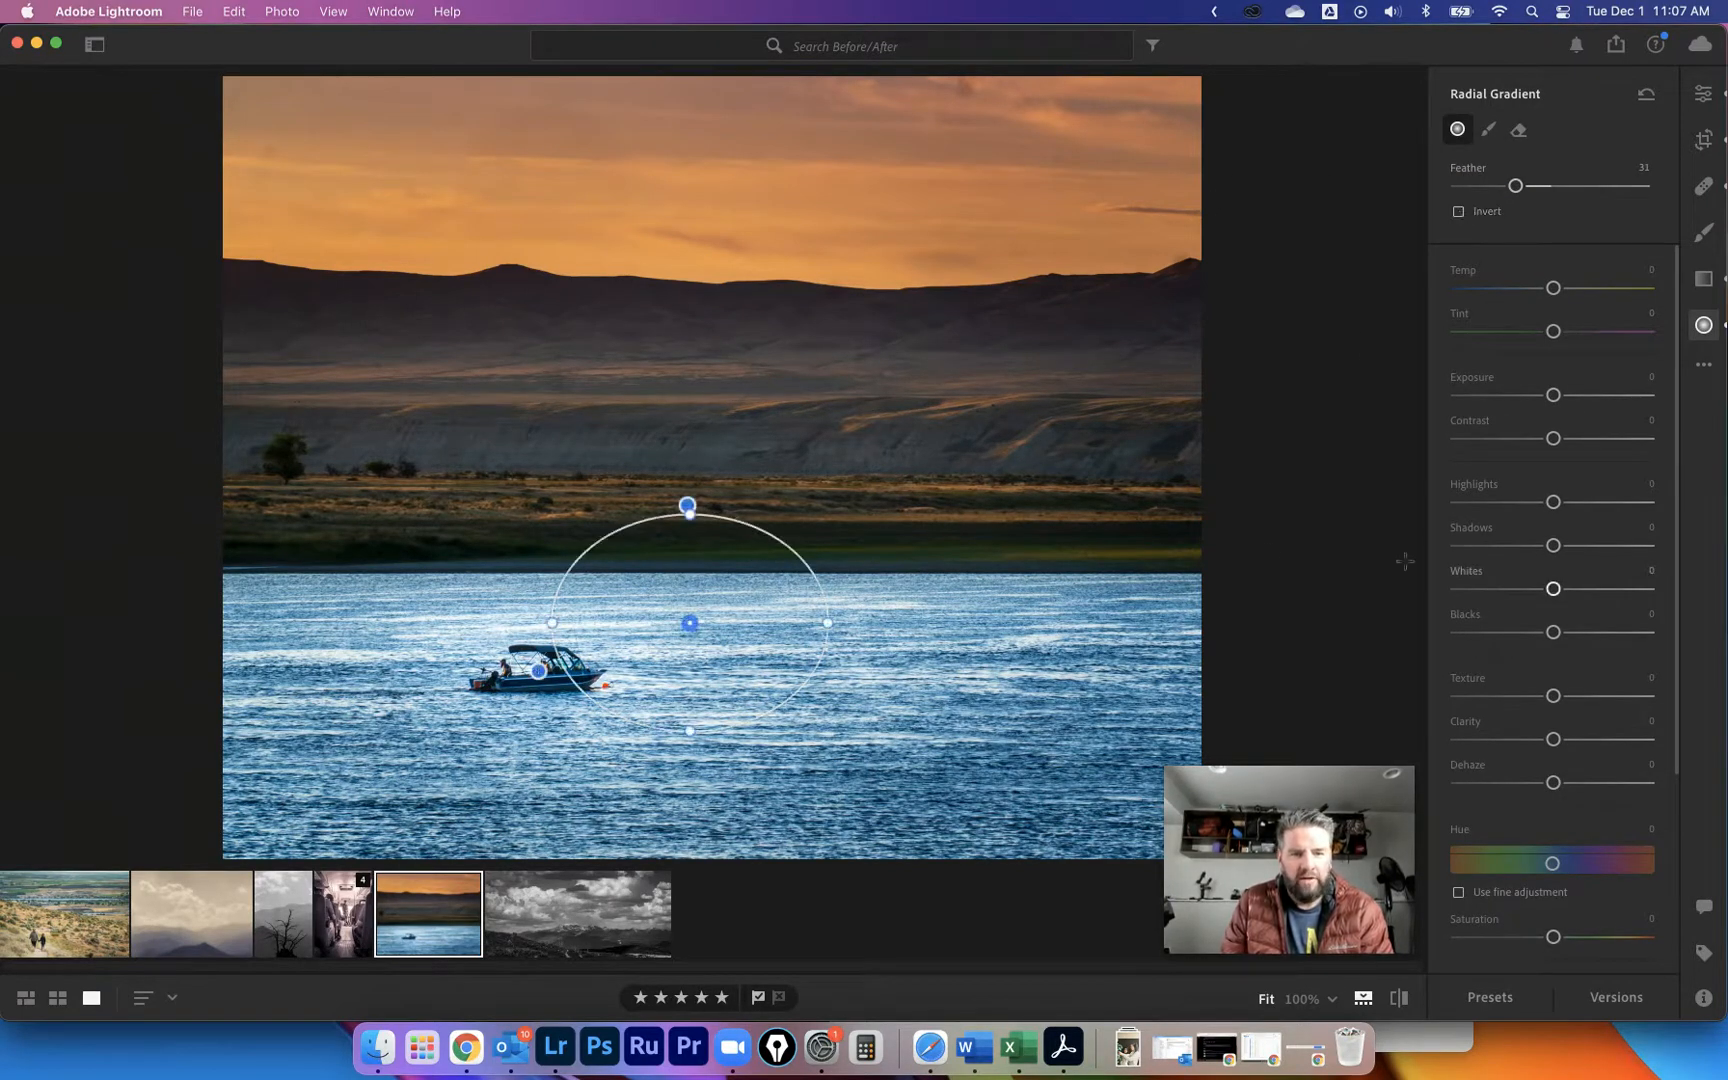
Center the radial gradient on the boat, widening it into a horizontal ellipse with Exposure at +0.32.
left_click_drag(1551, 401, 1569, 402)
double_click(1567, 396)
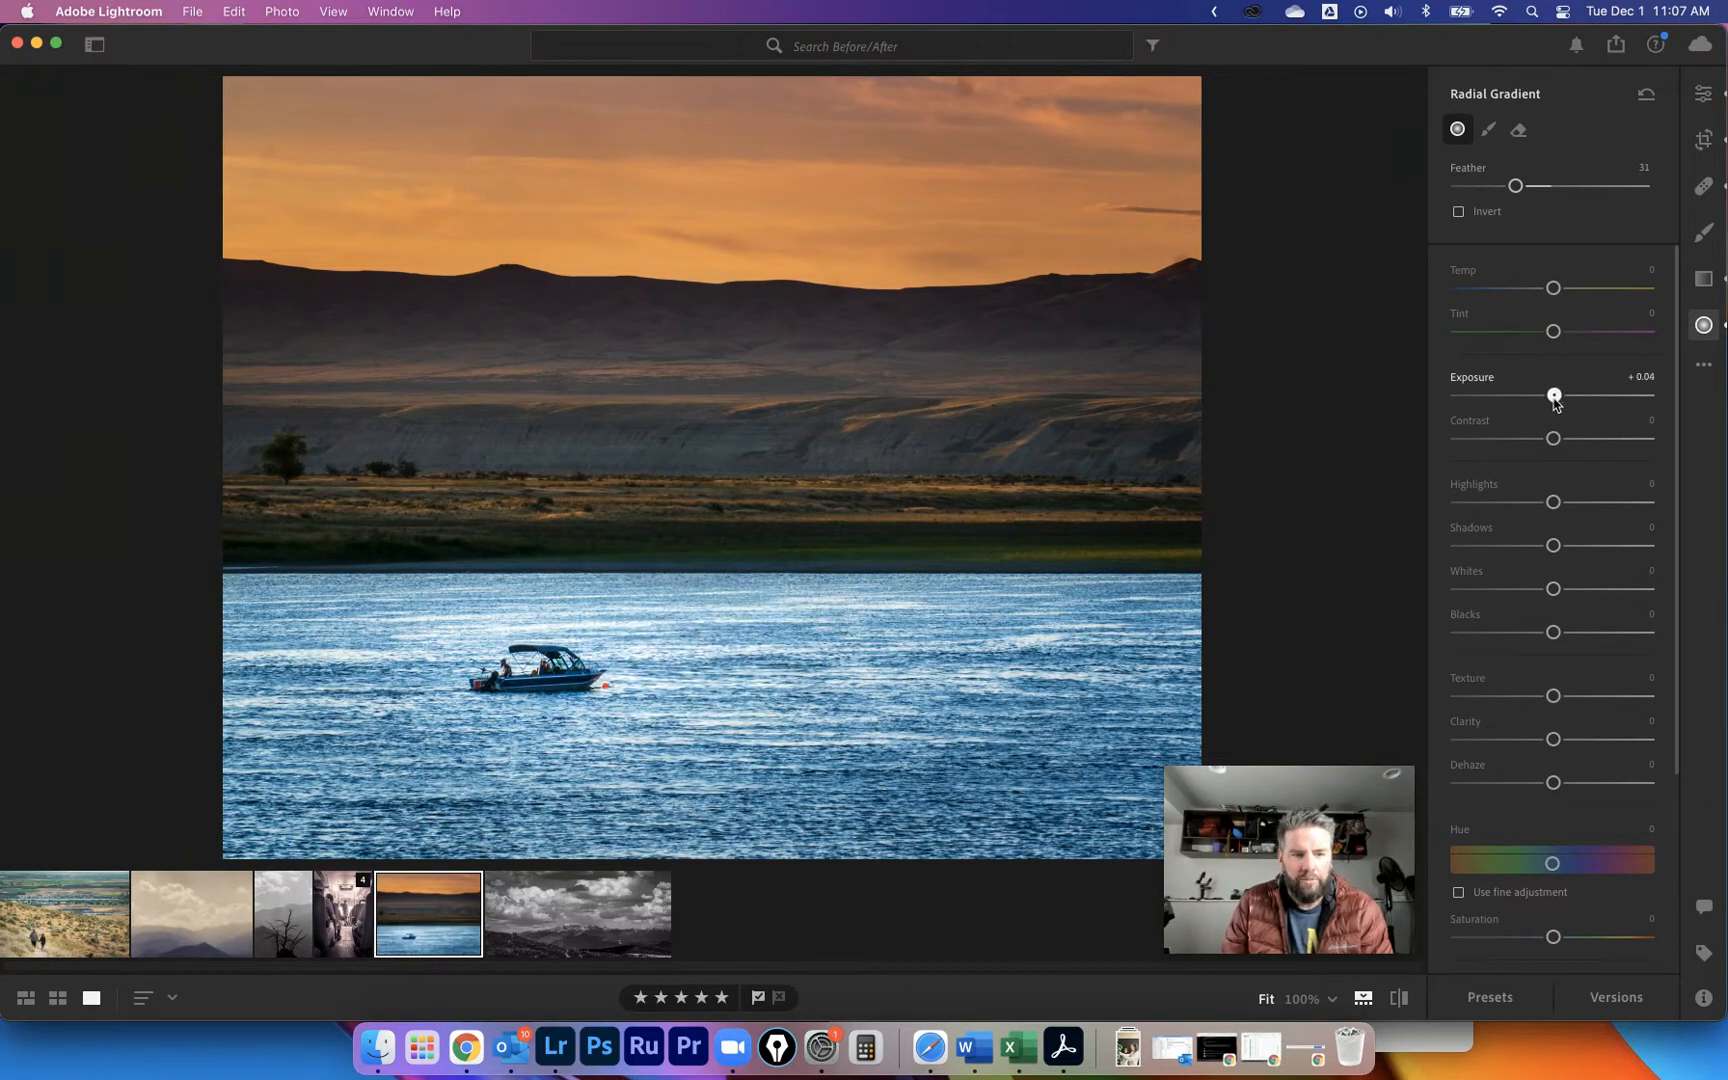
left_click_drag(660, 649, 535, 668)
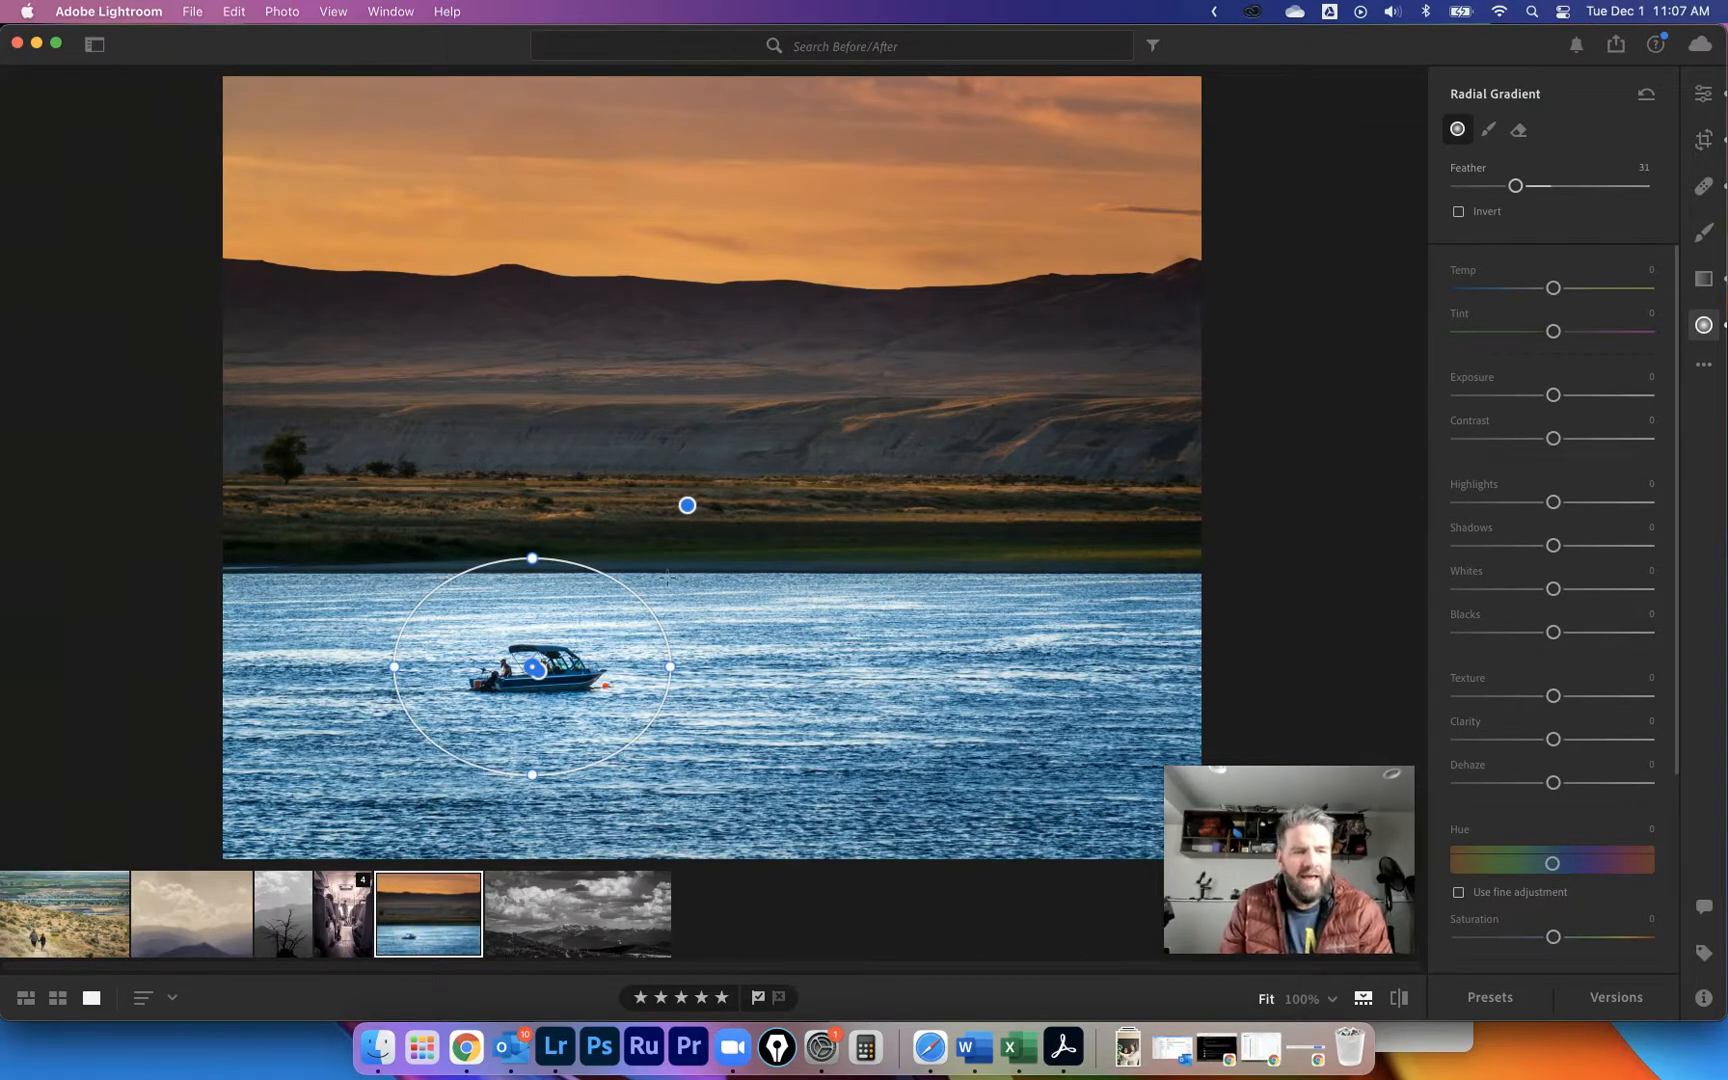
mouse_move(1555, 398)
left_mouse_down()
mouse_move(1592, 400)
mouse_move(1562, 399)
left_mouse_up()
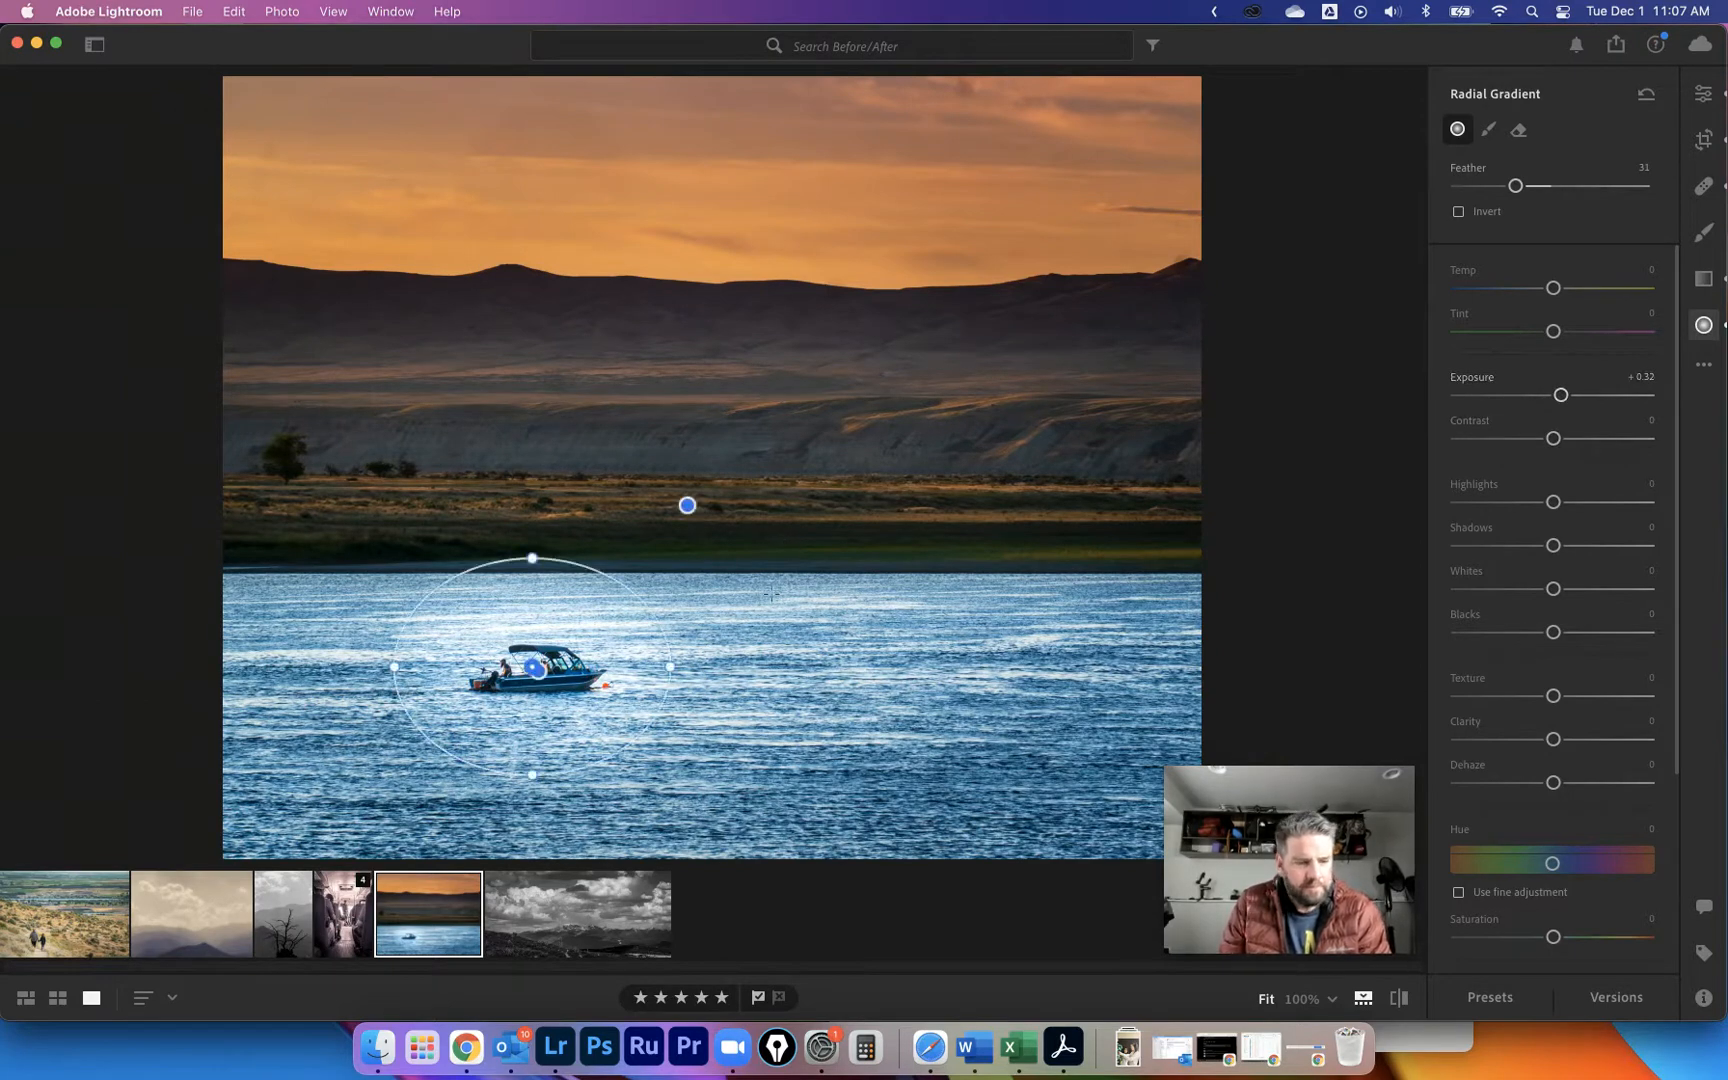
left_click_drag(669, 668, 726, 667)
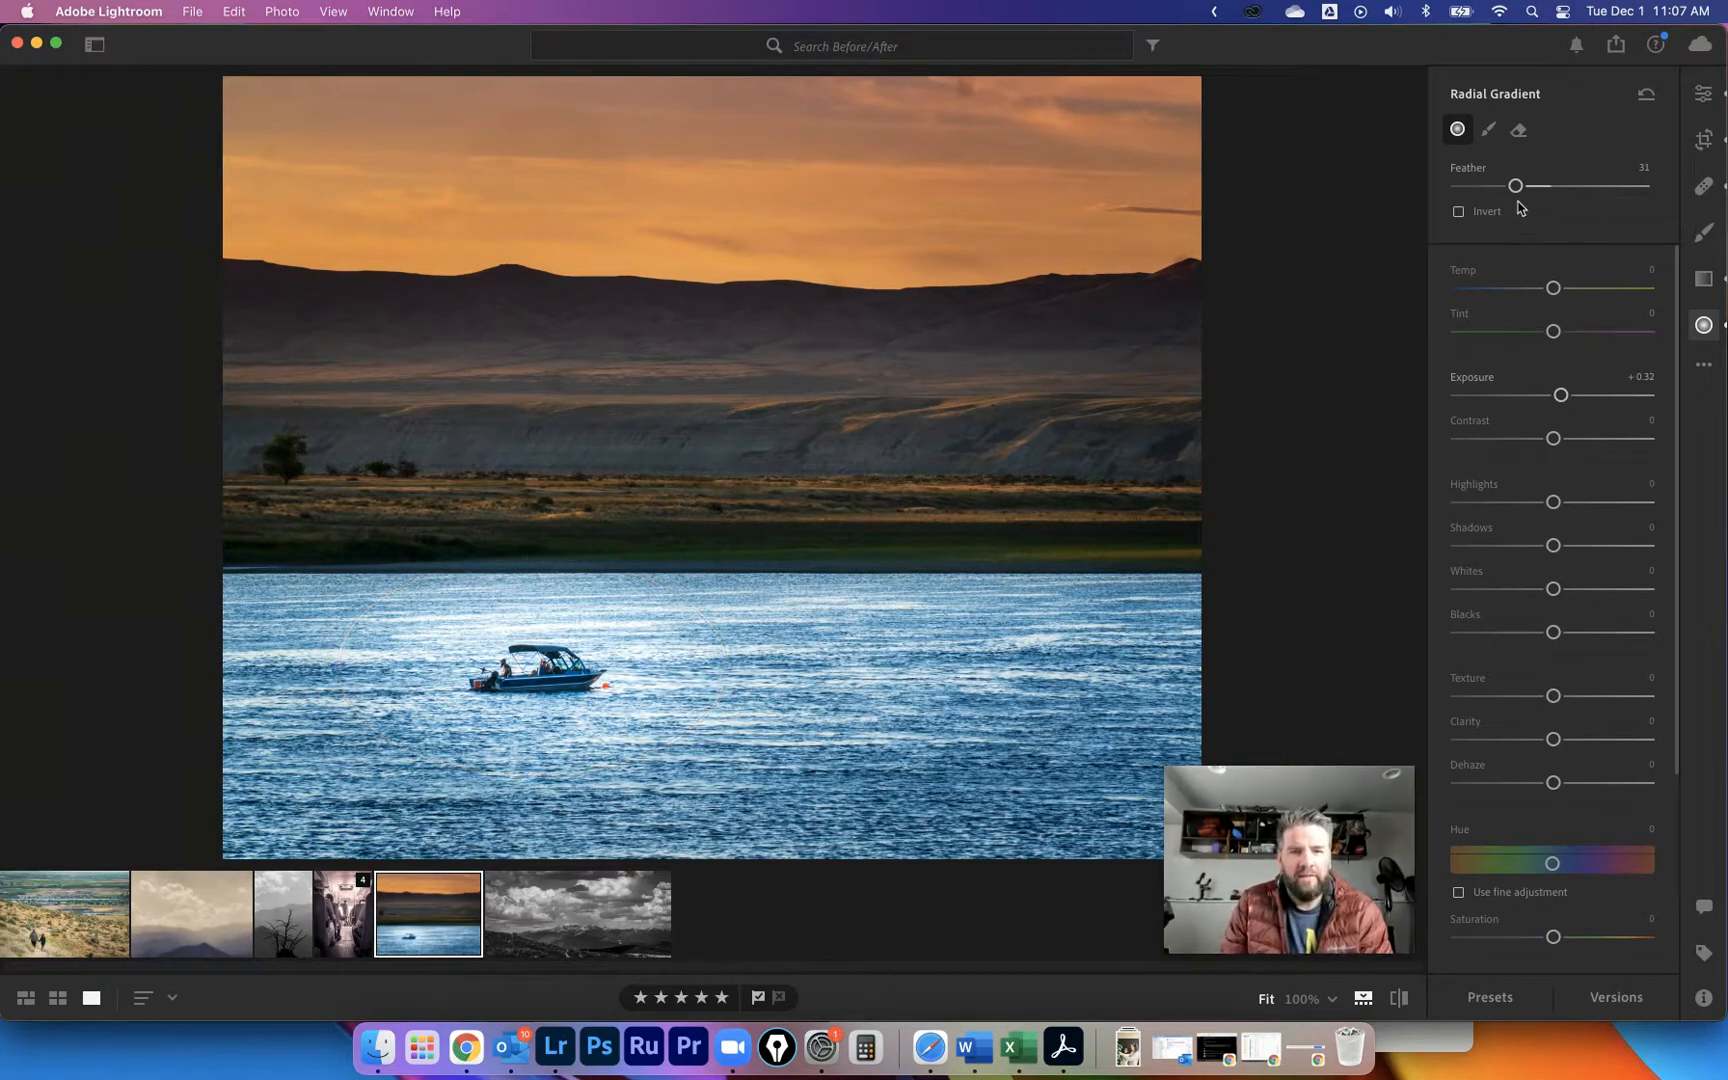
Test the boat gradient's edge with Feather 0 and Exposure +2.92, and settle on Exposure +0.40 and Feather 53.
left_click_drag(1516, 186, 1456, 210)
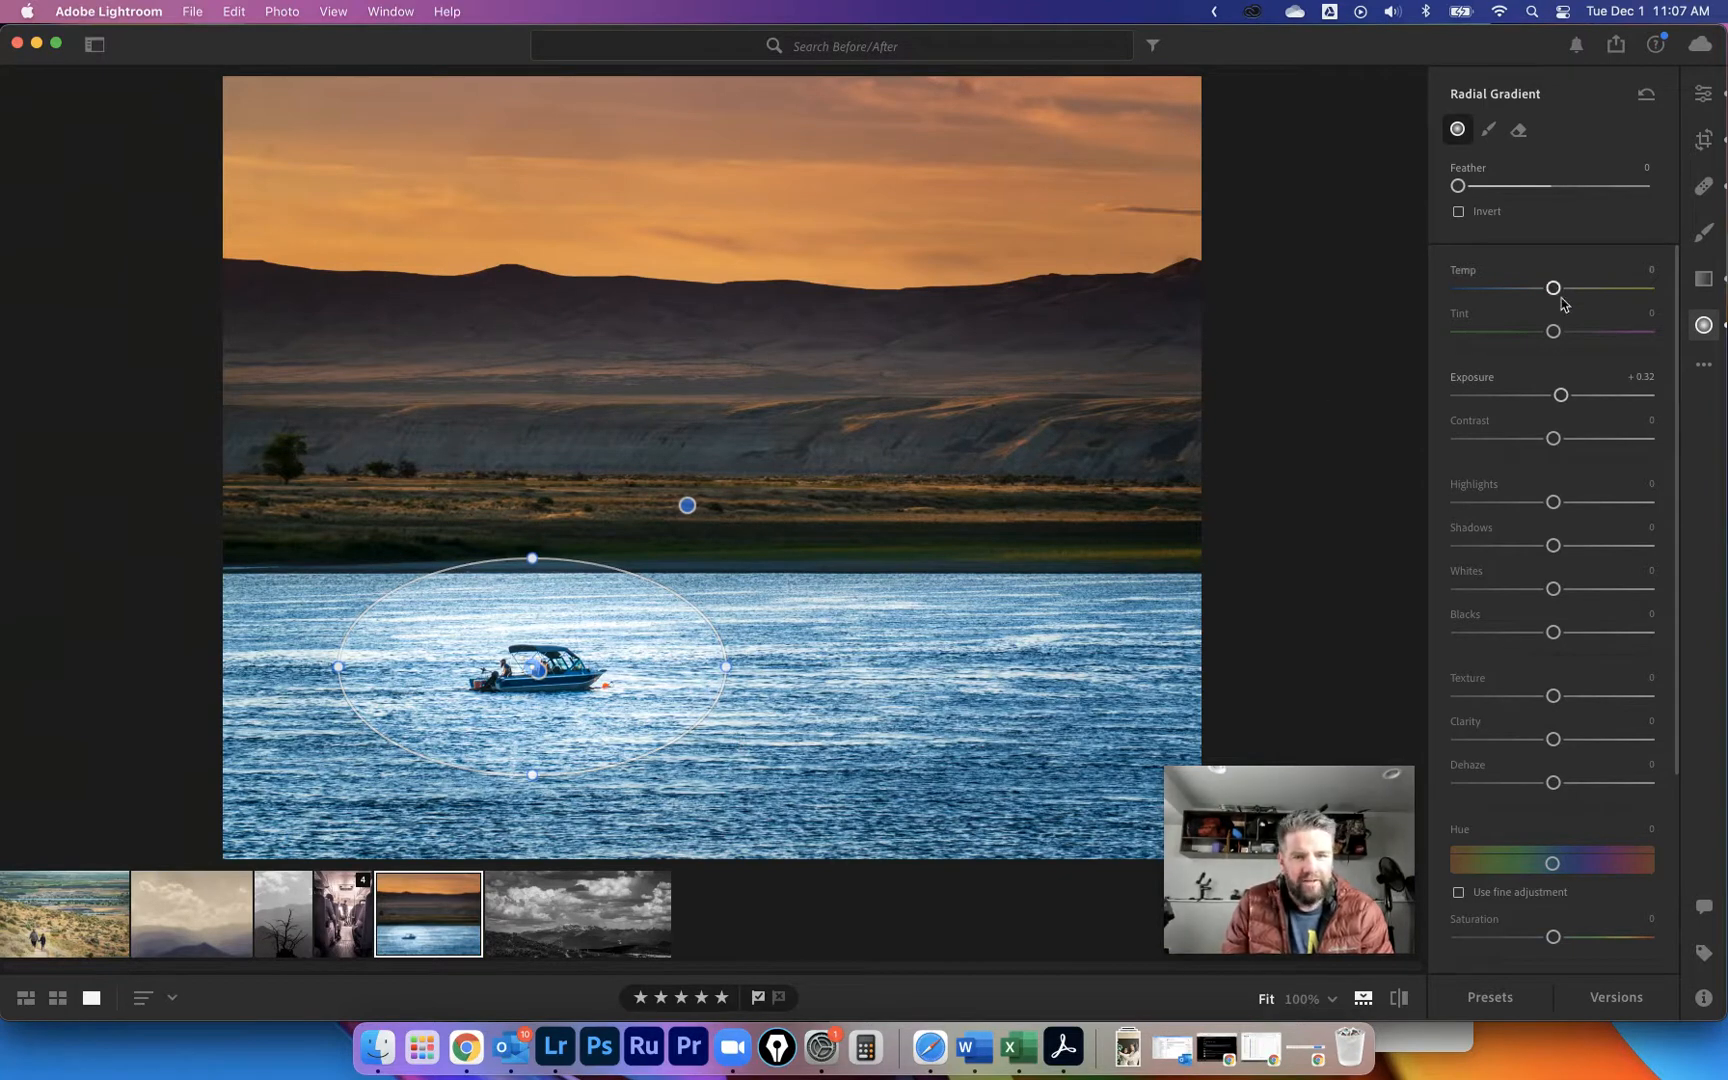
left_click_drag(1561, 395, 1631, 396)
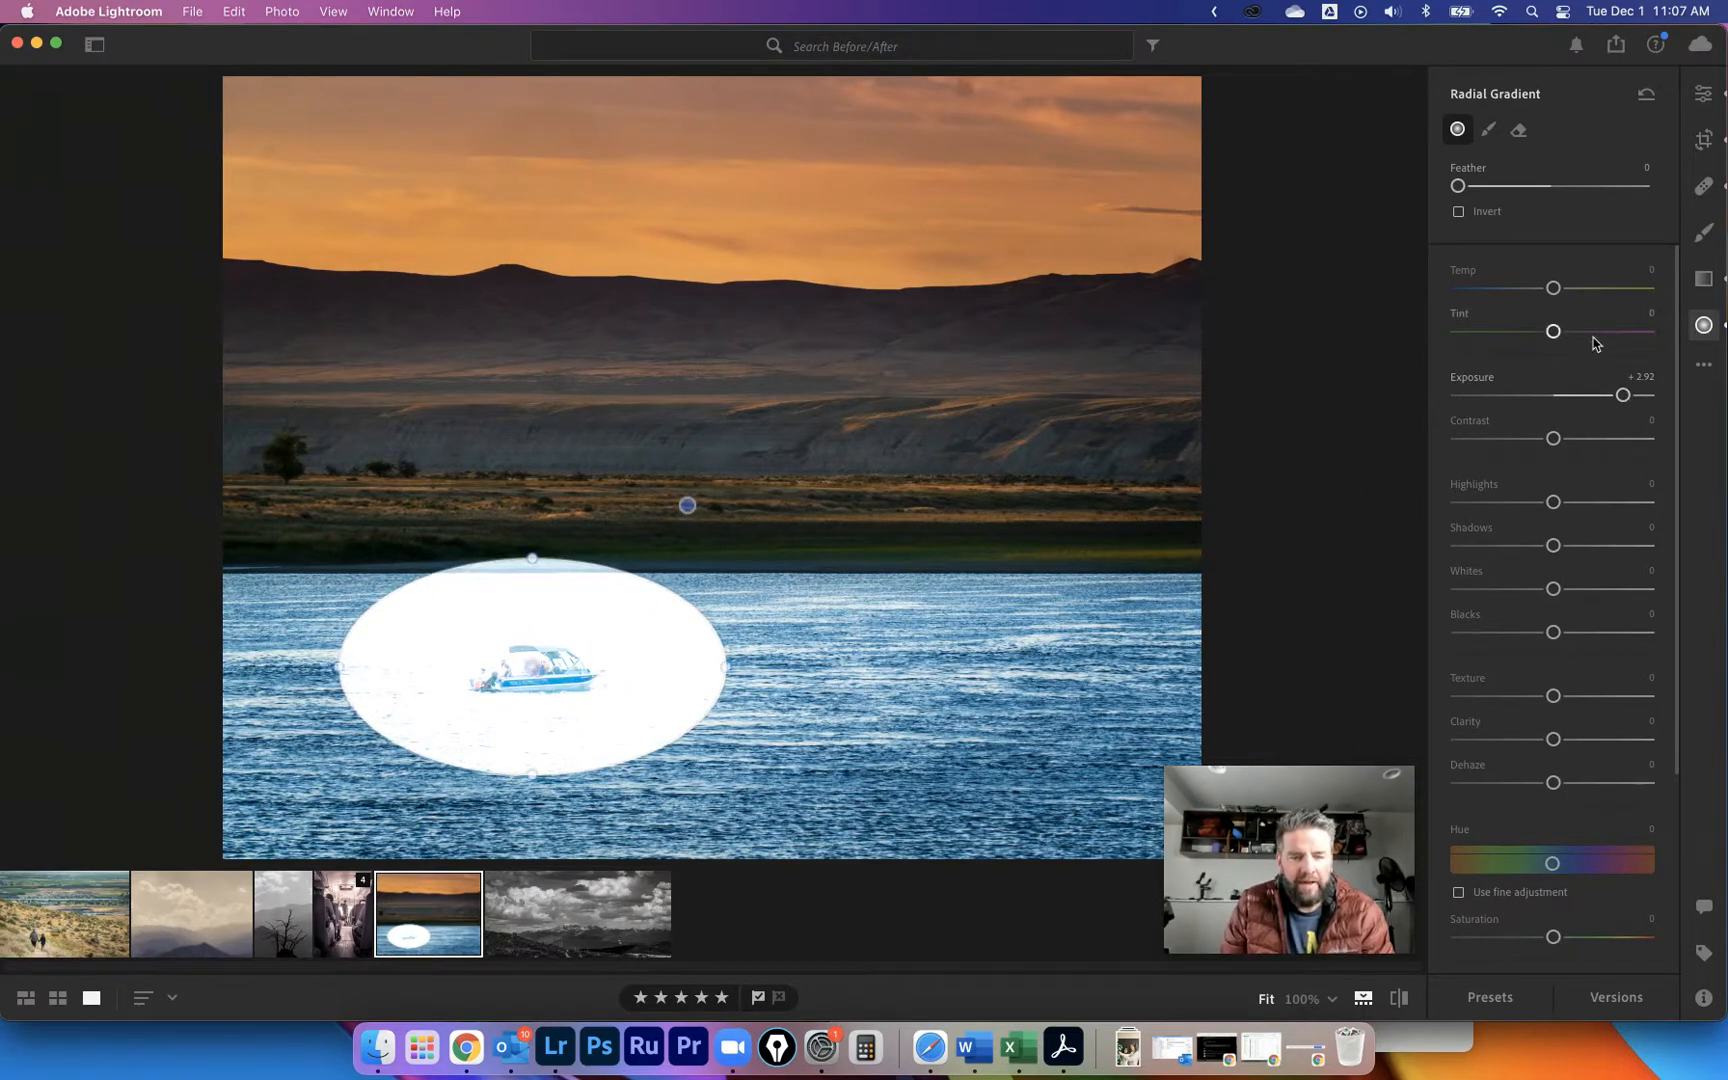
left_click_drag(1623, 396, 1563, 400)
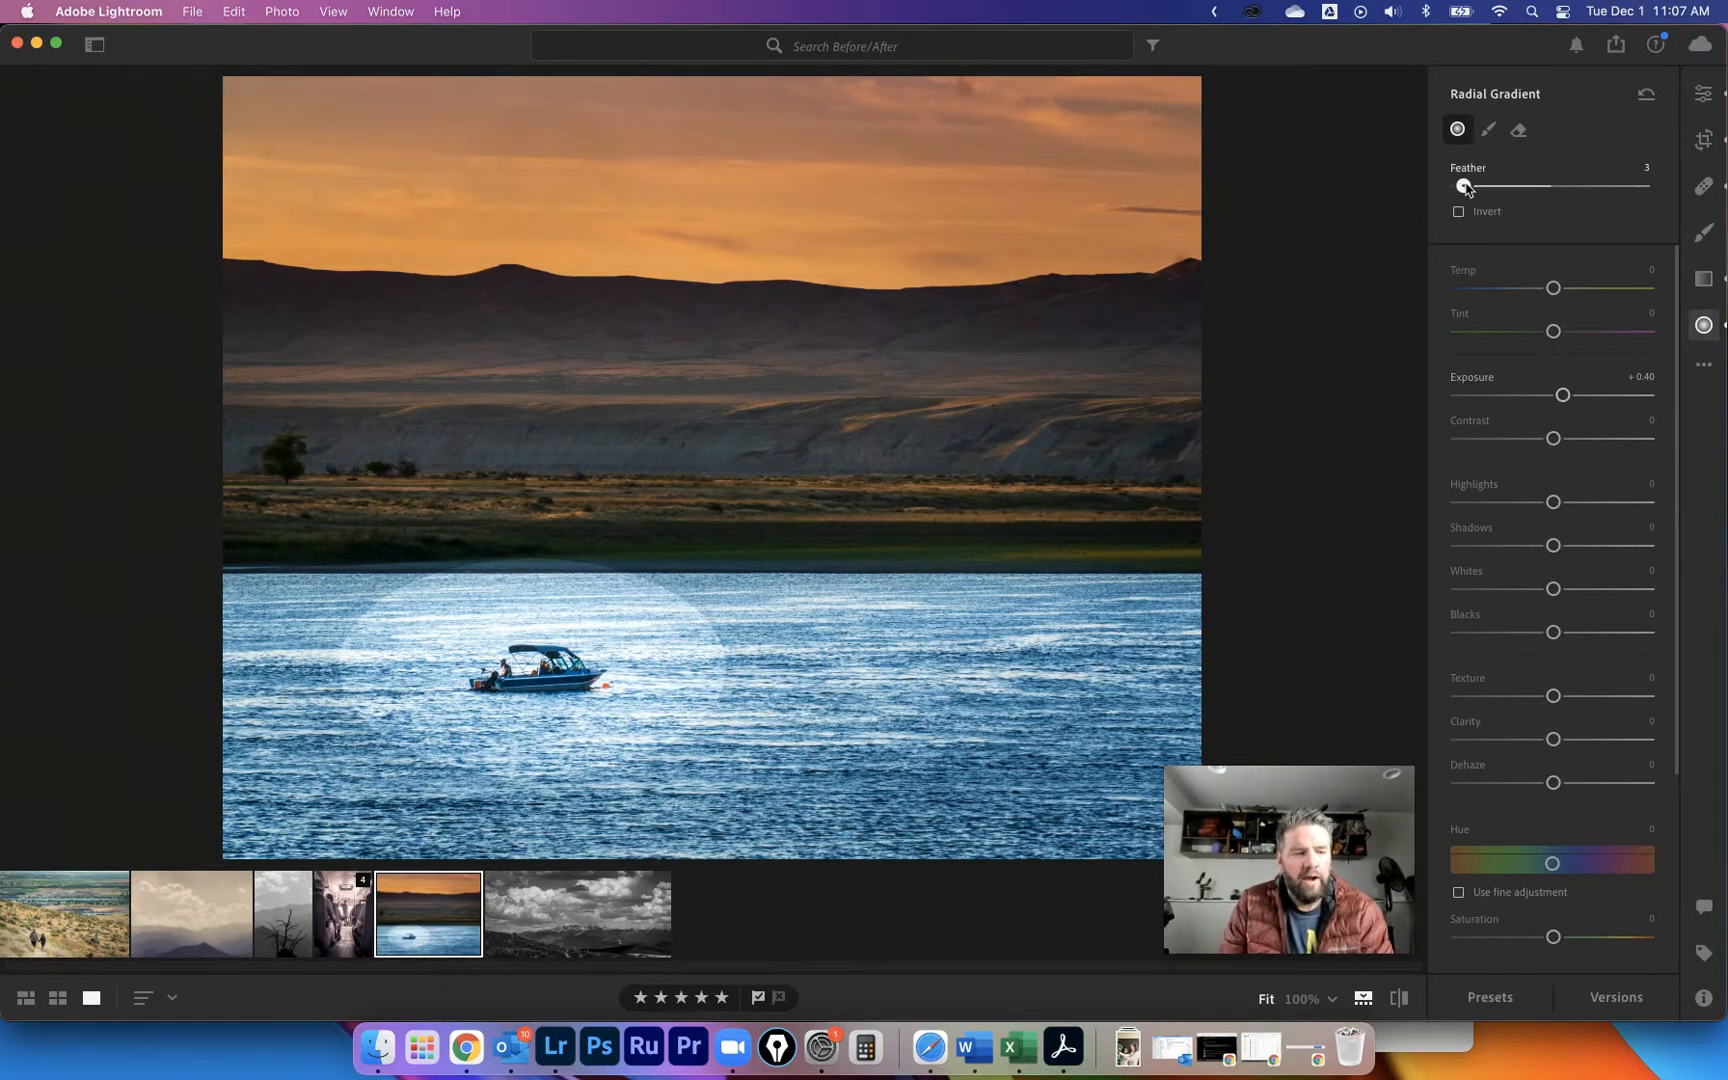
left_click_drag(1465, 188, 1557, 193)
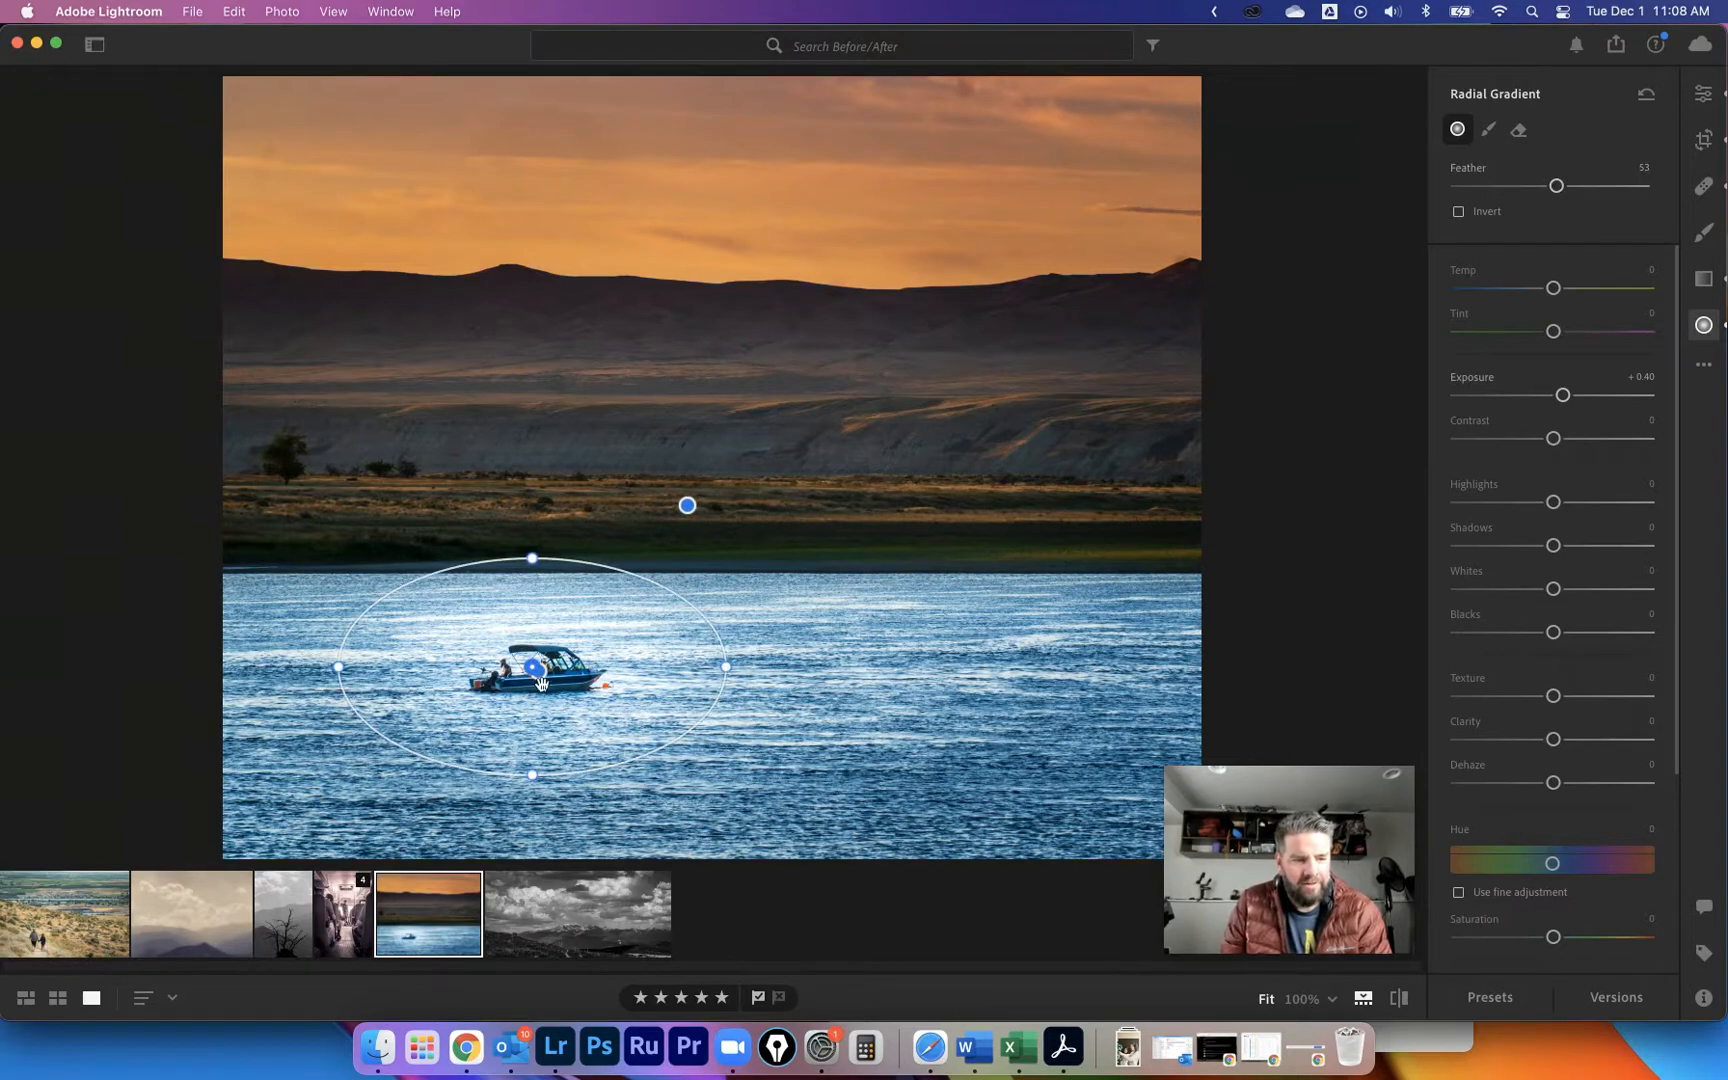
Compare the edited photo with the original twice, ending on the edited version.
key("backslash")
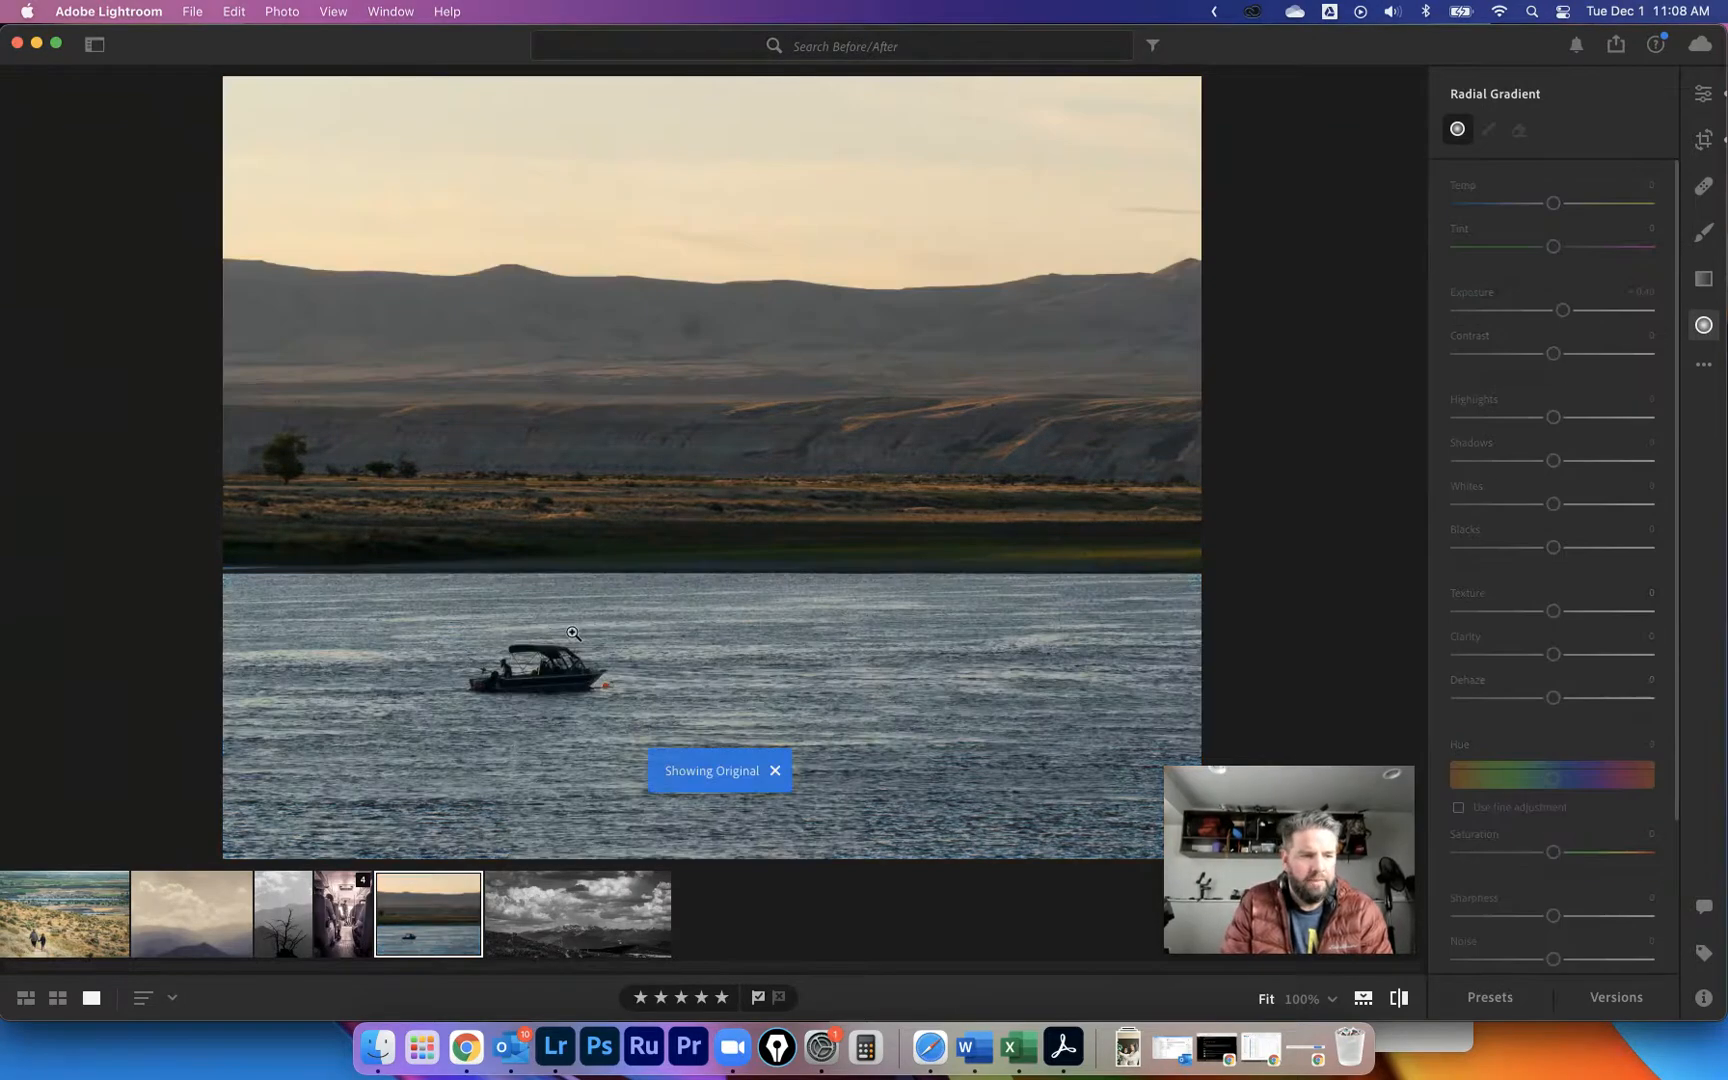
key("backslash")
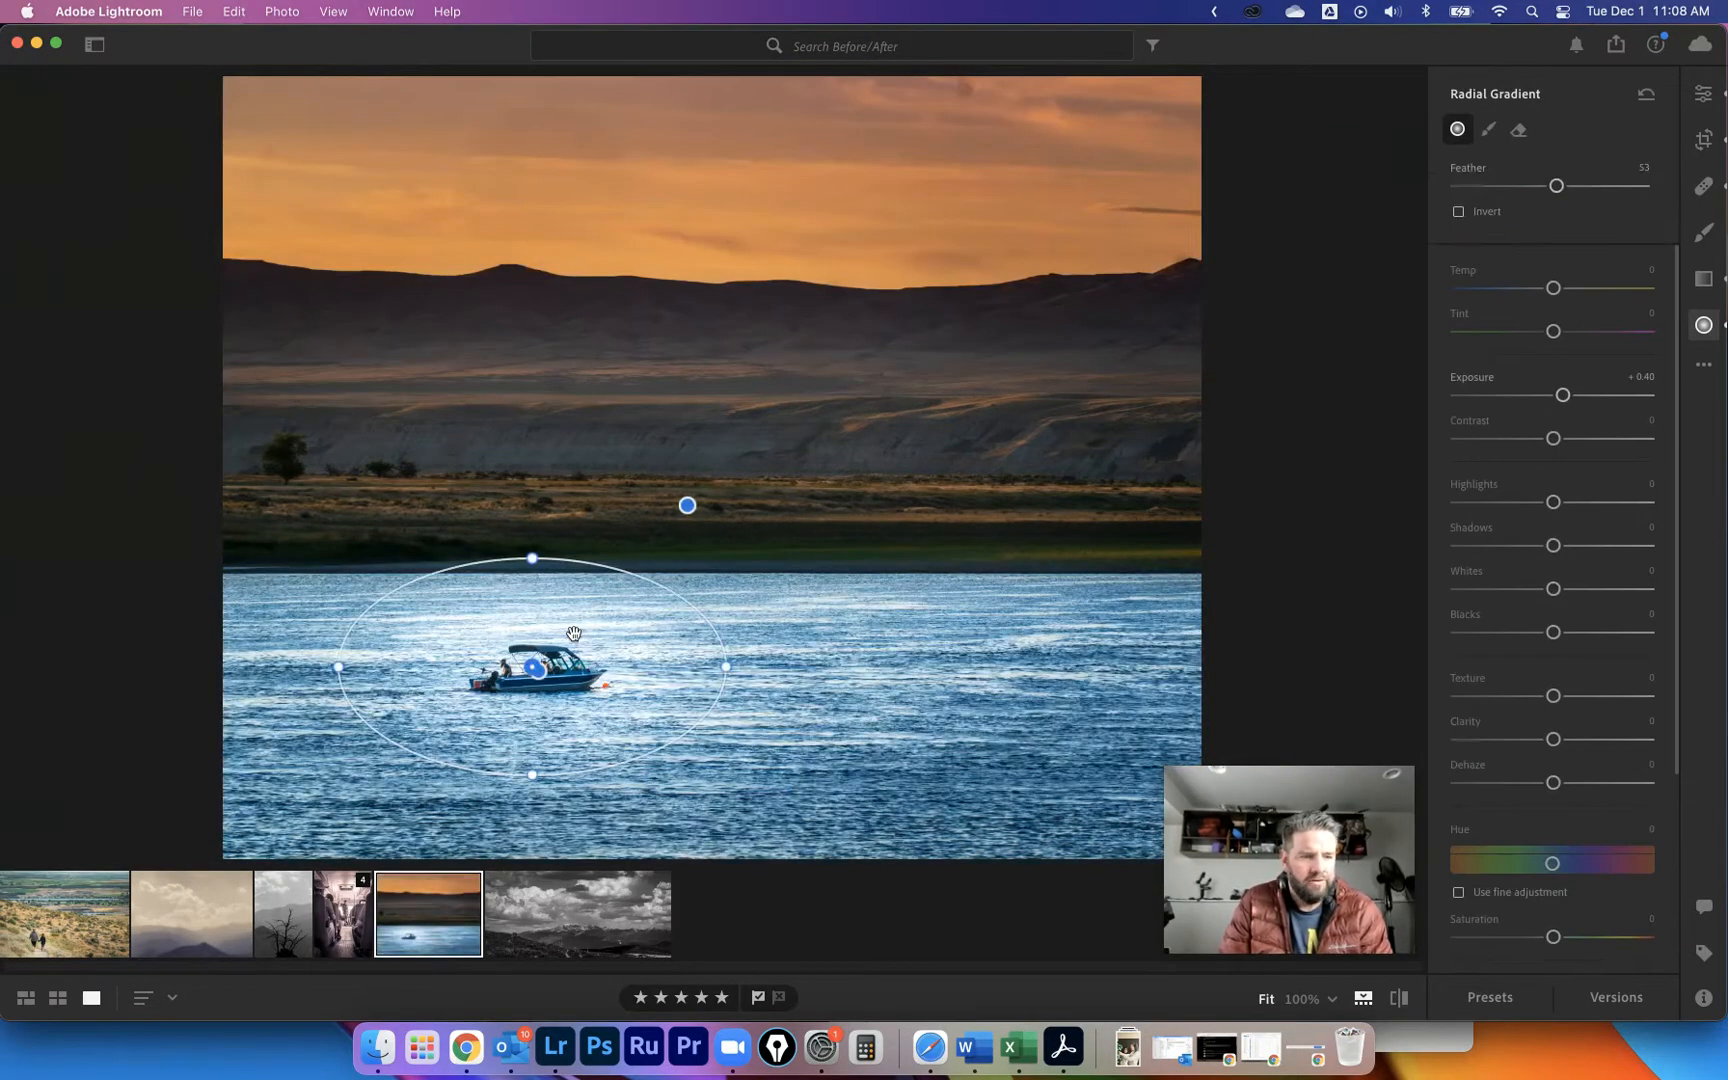
key("backslash")
key("backslash")
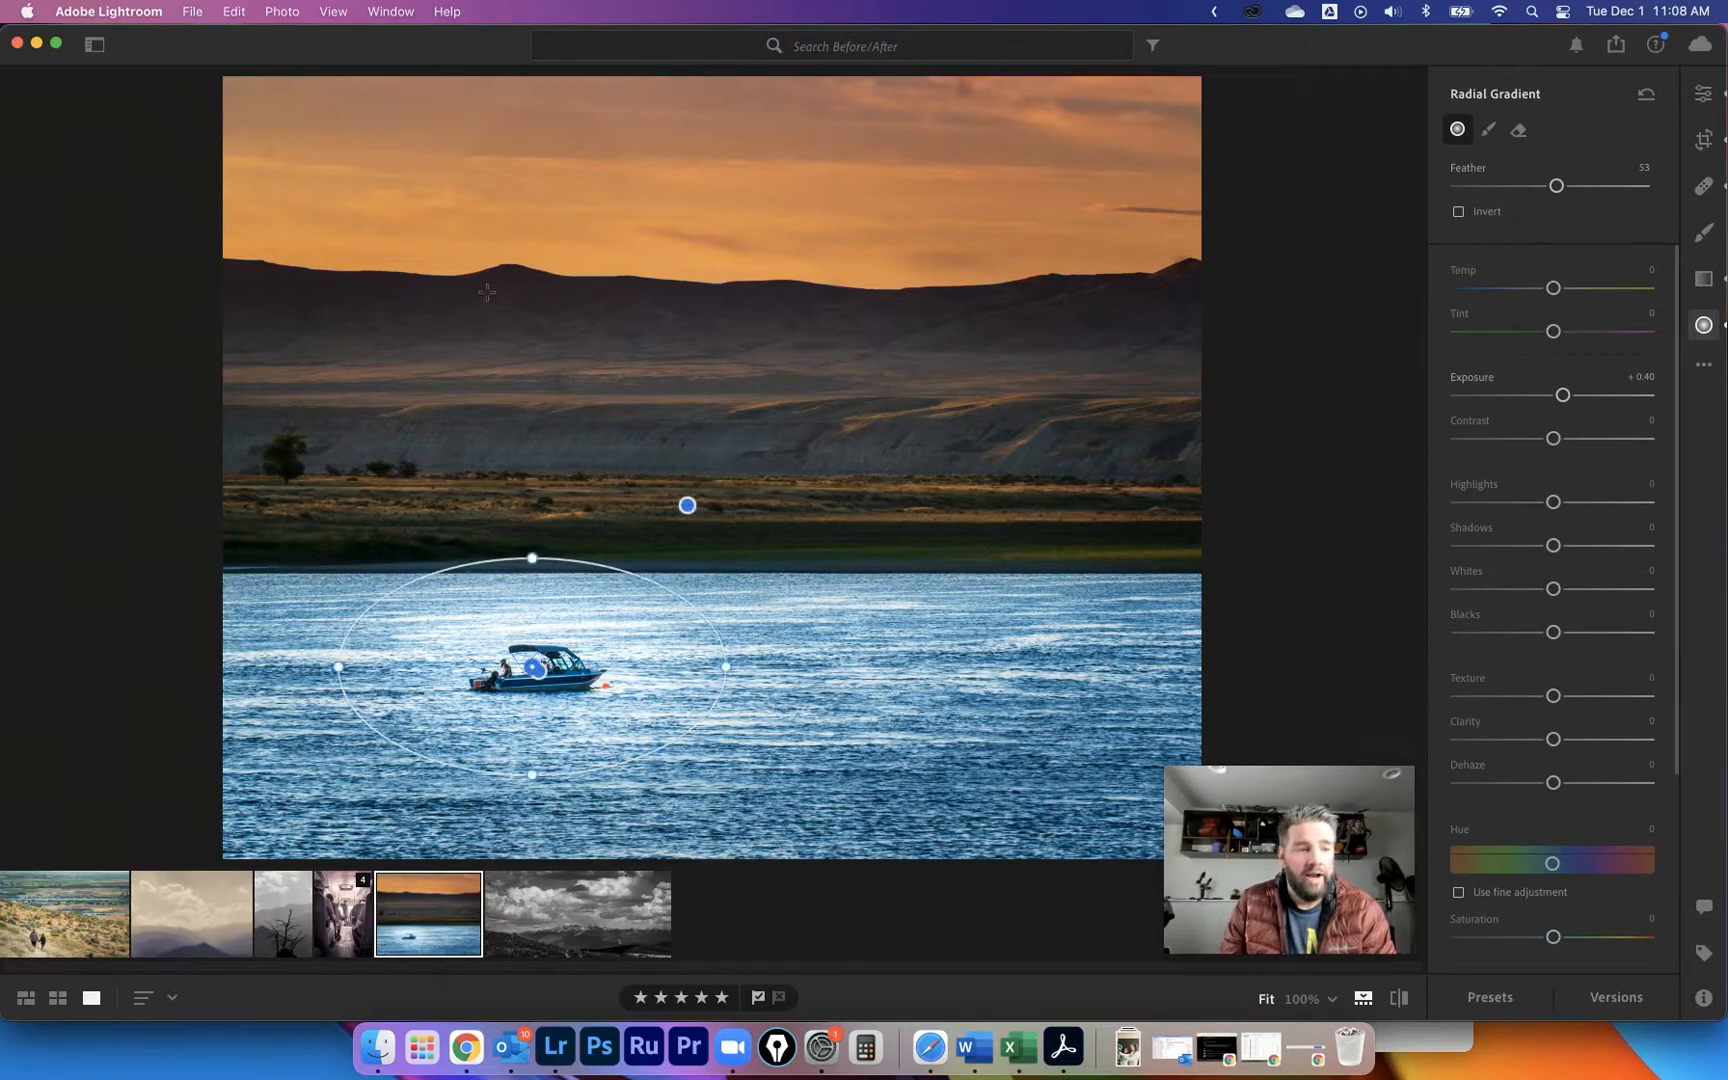
Draw a large, roughly circular radial gradient centered just above the shore, spanning sky to water, and invert it.
left_click_drag(345, 177, 724, 451)
mouse_move(345, 177)
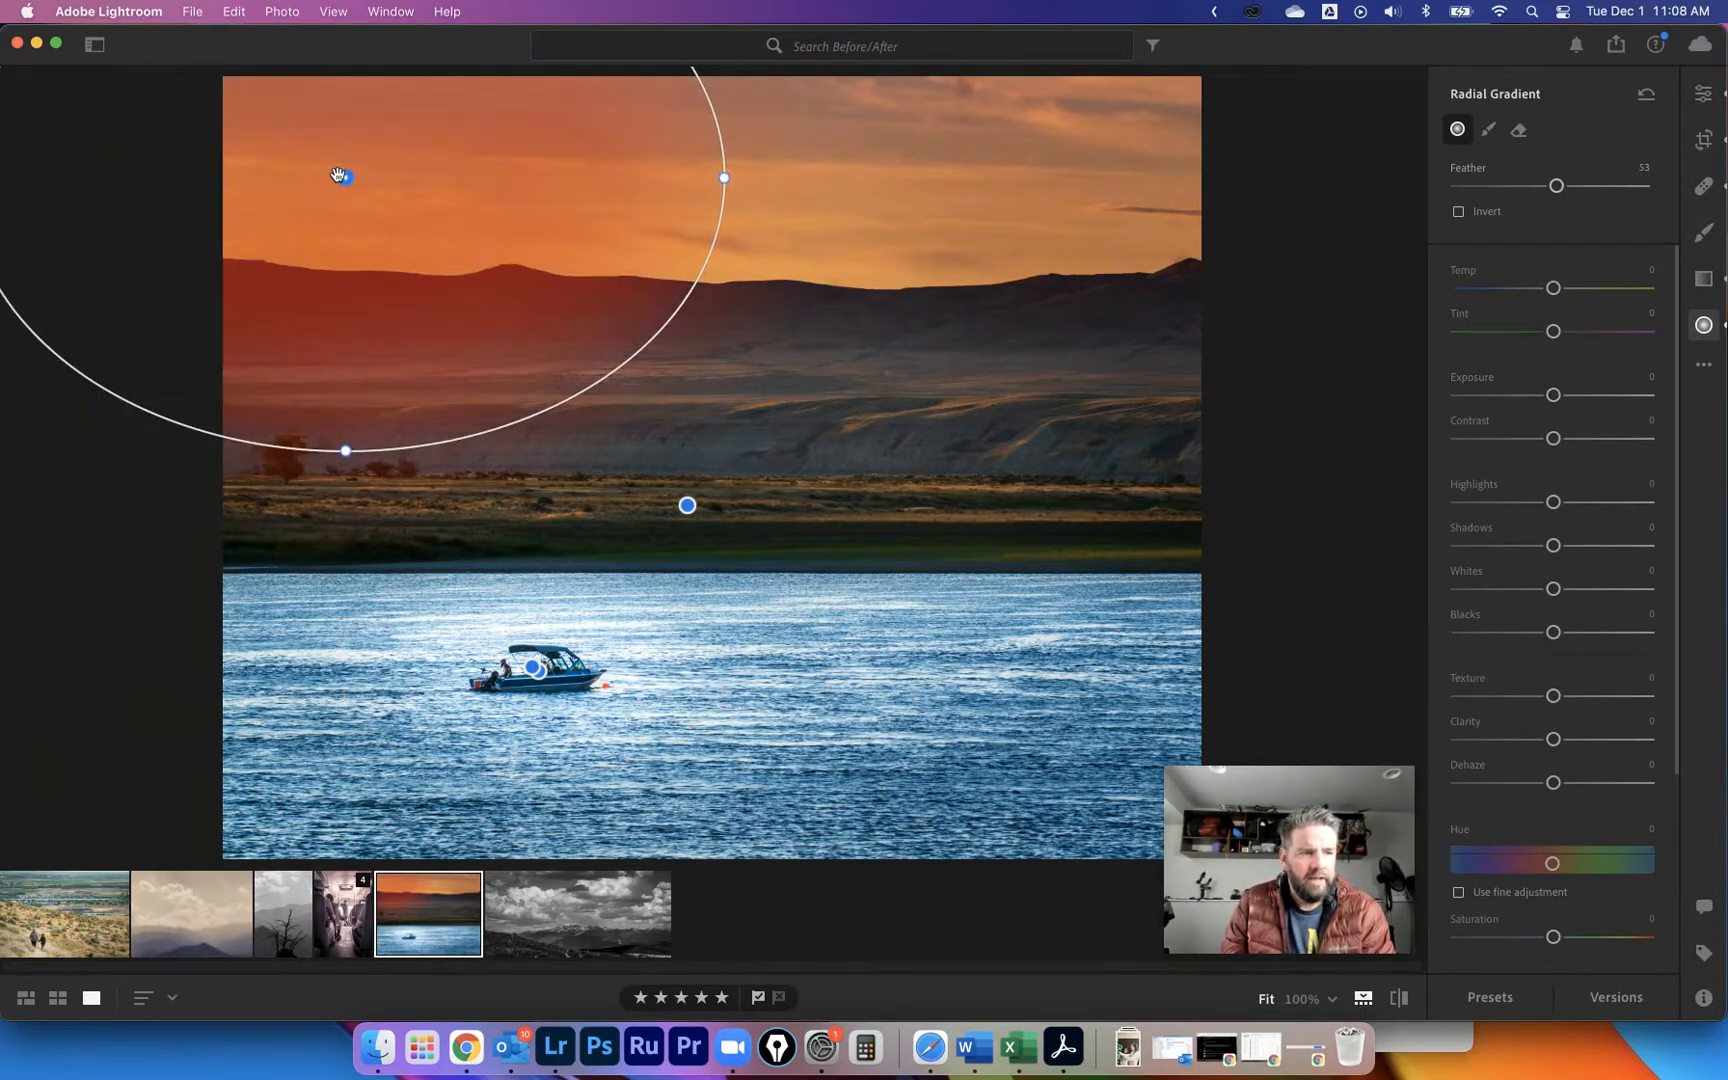
left_click_drag(345, 177, 667, 545)
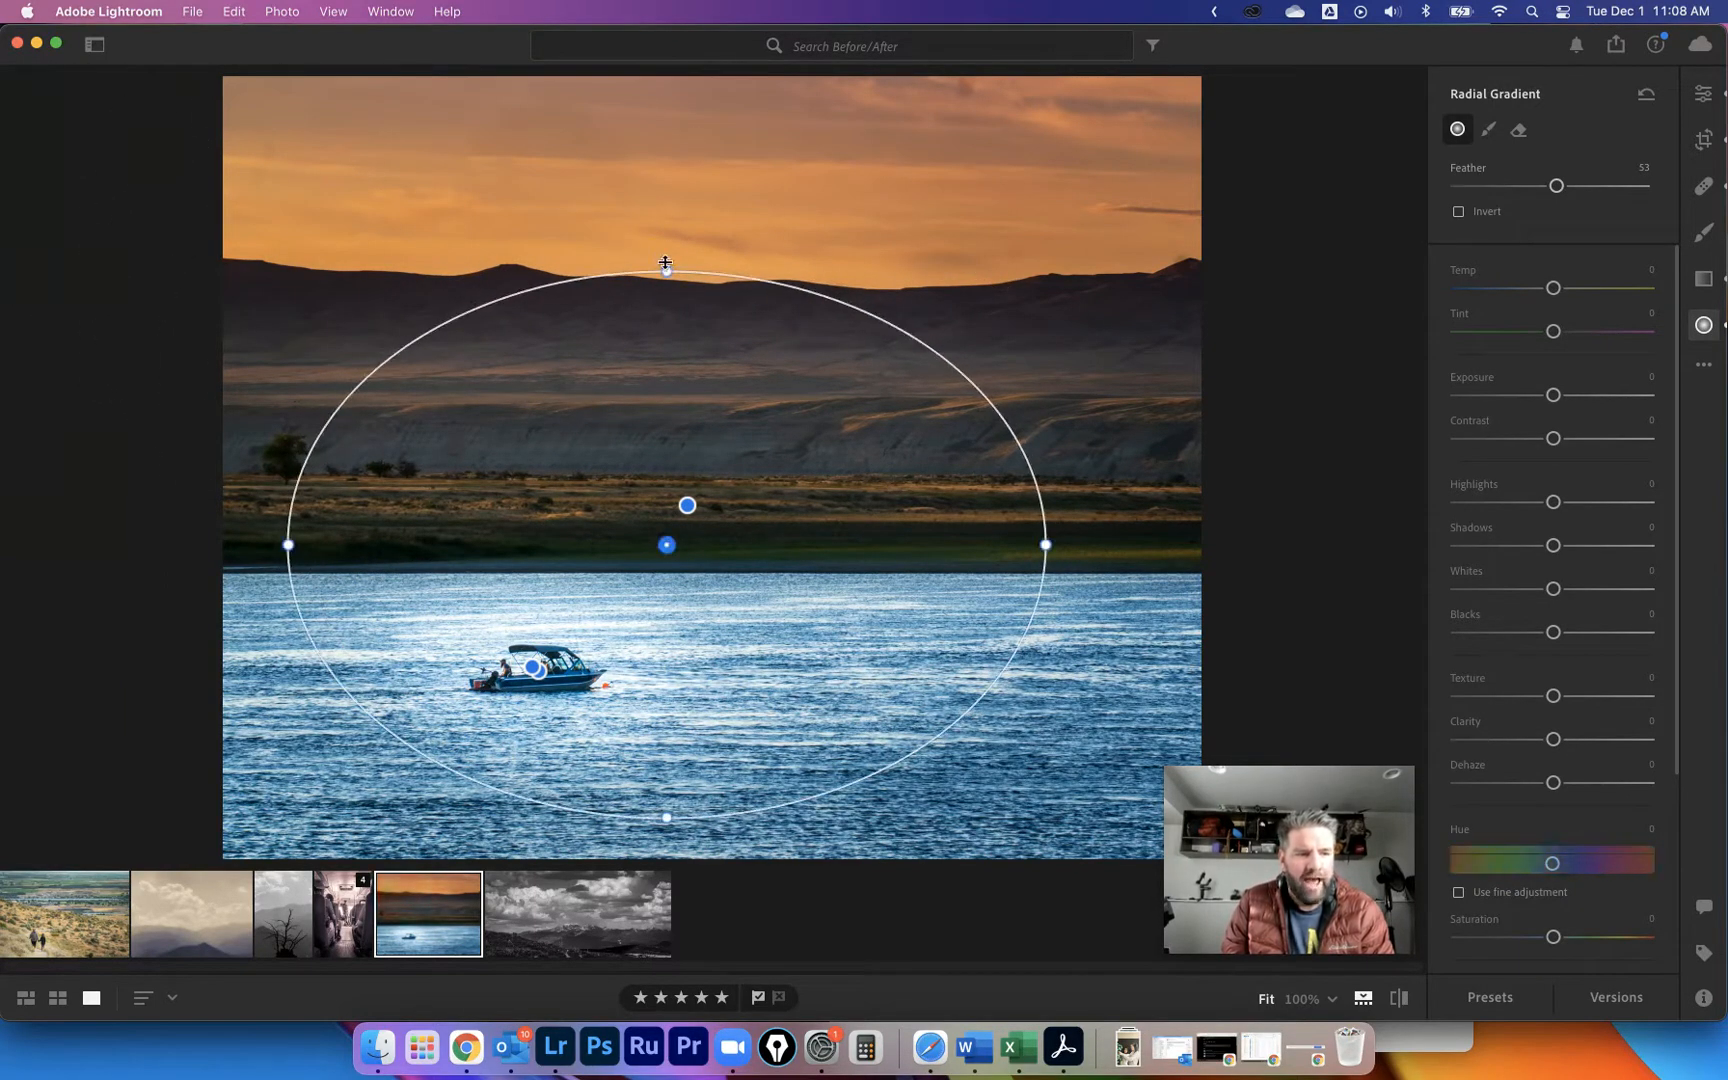
left_click_drag(667, 268, 686, 205)
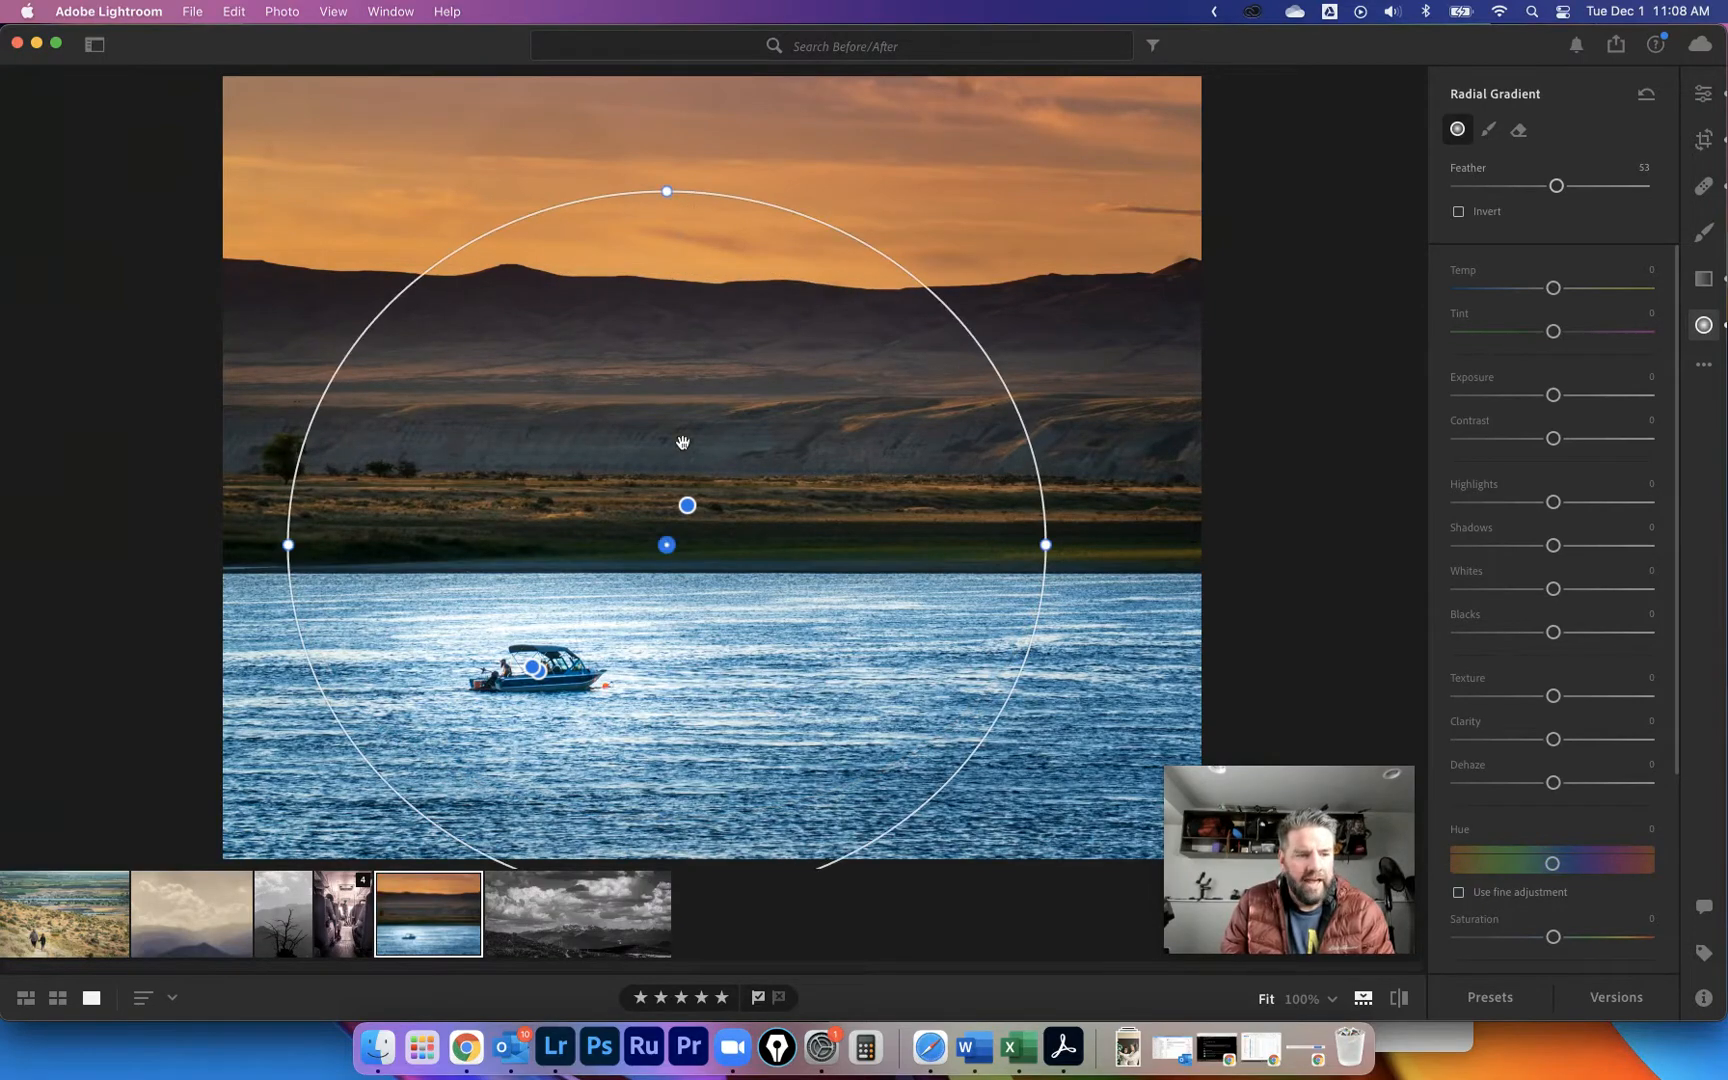
left_click(688, 505)
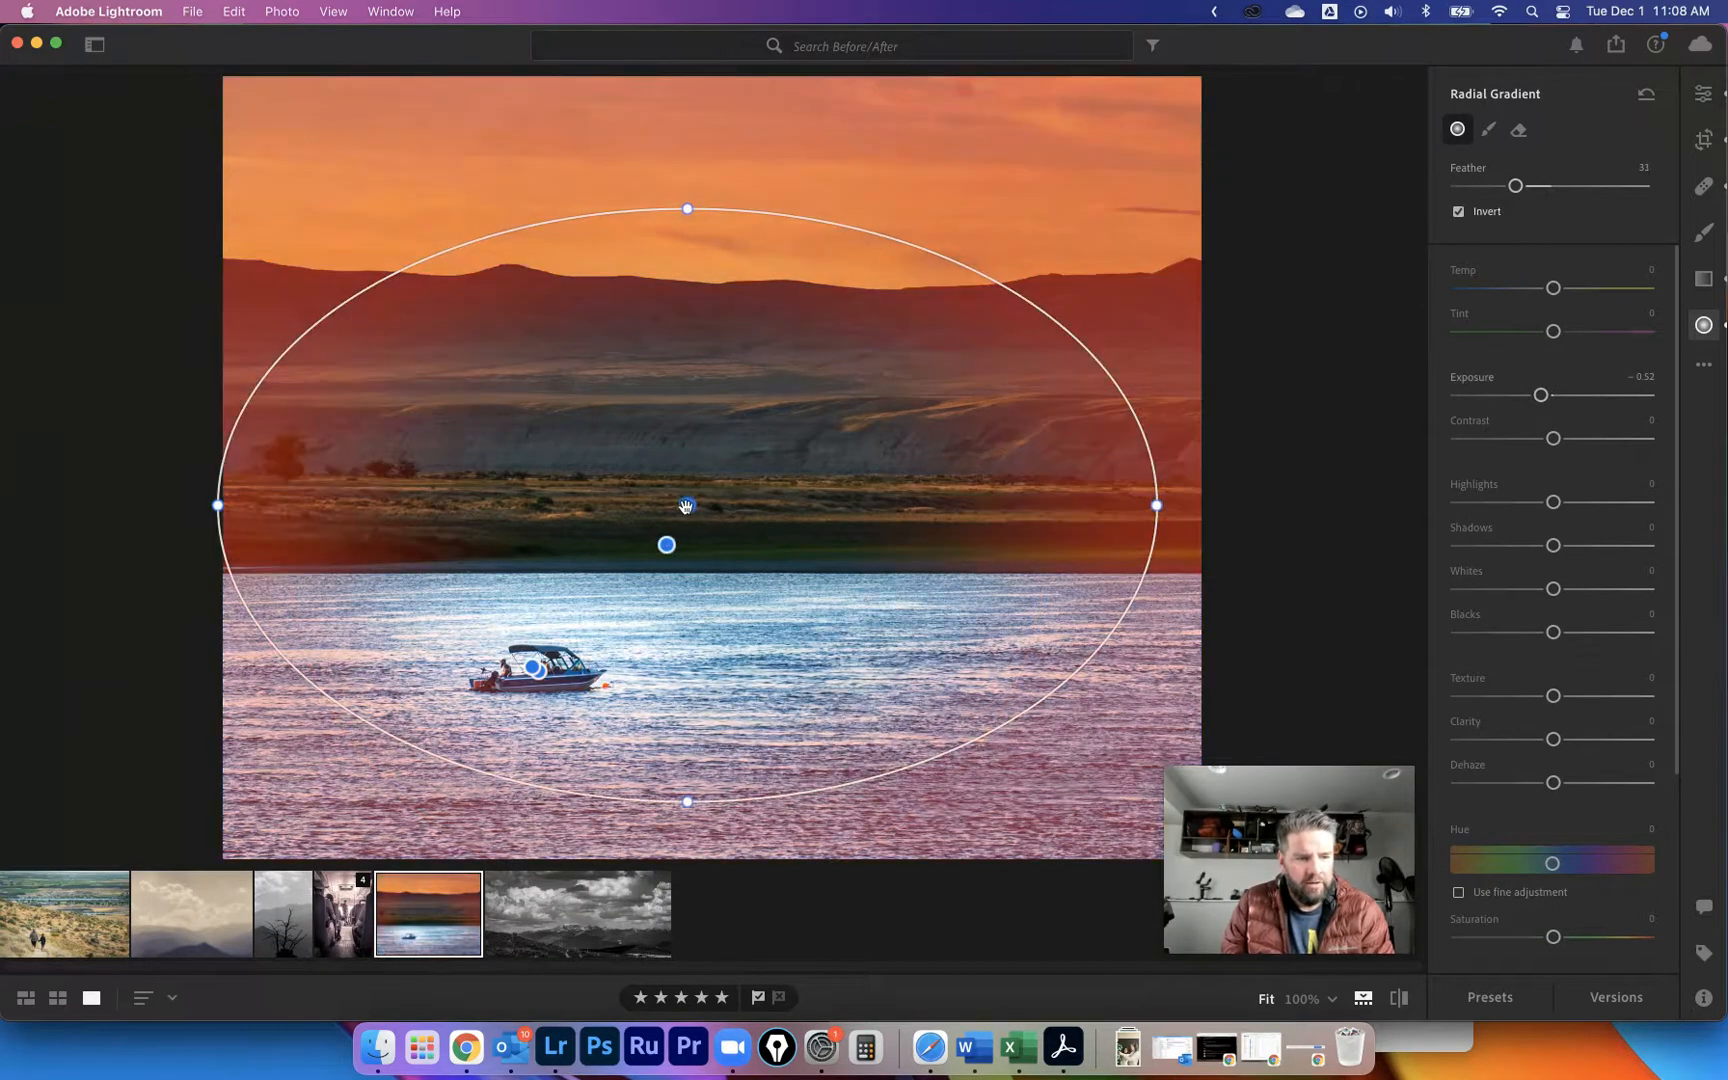
left_click(663, 545)
left_click_drag(661, 545, 653, 465)
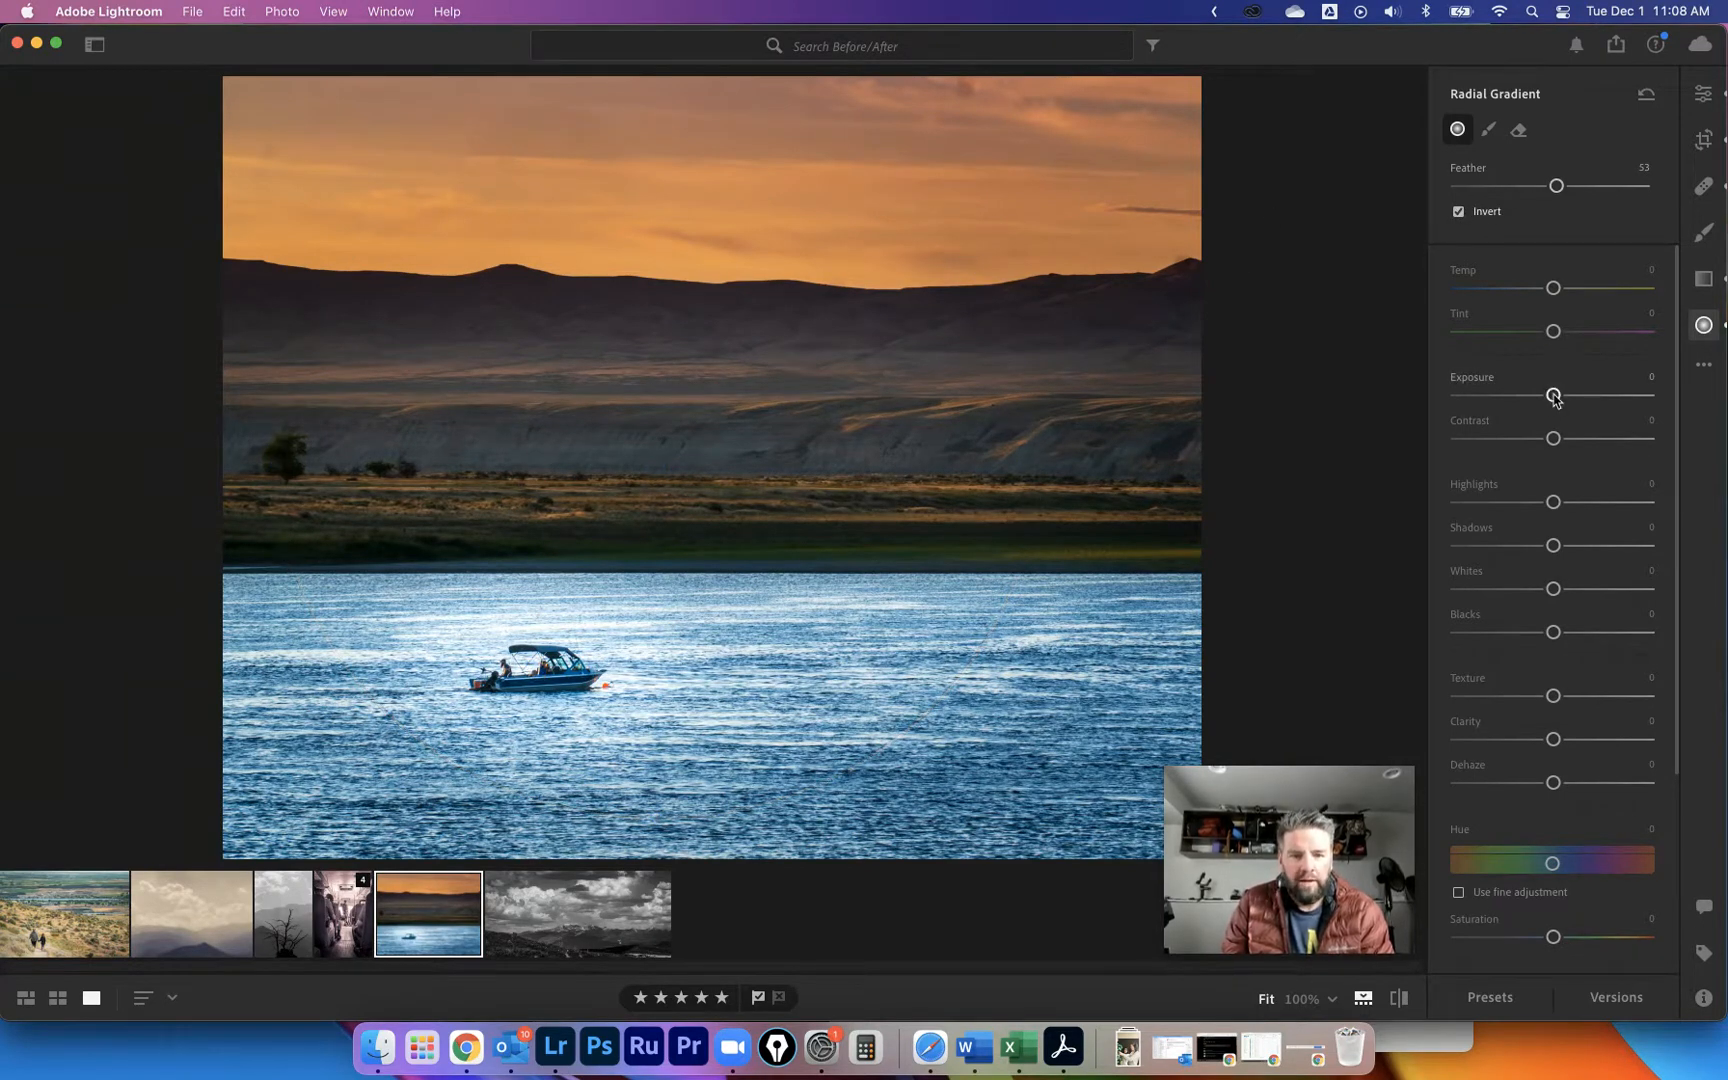
Set the inverted gradient's Feather to 52 and Exposure to −0.16, and compare the edit with the original photo.
left_click_drag(1553, 395, 1540, 391)
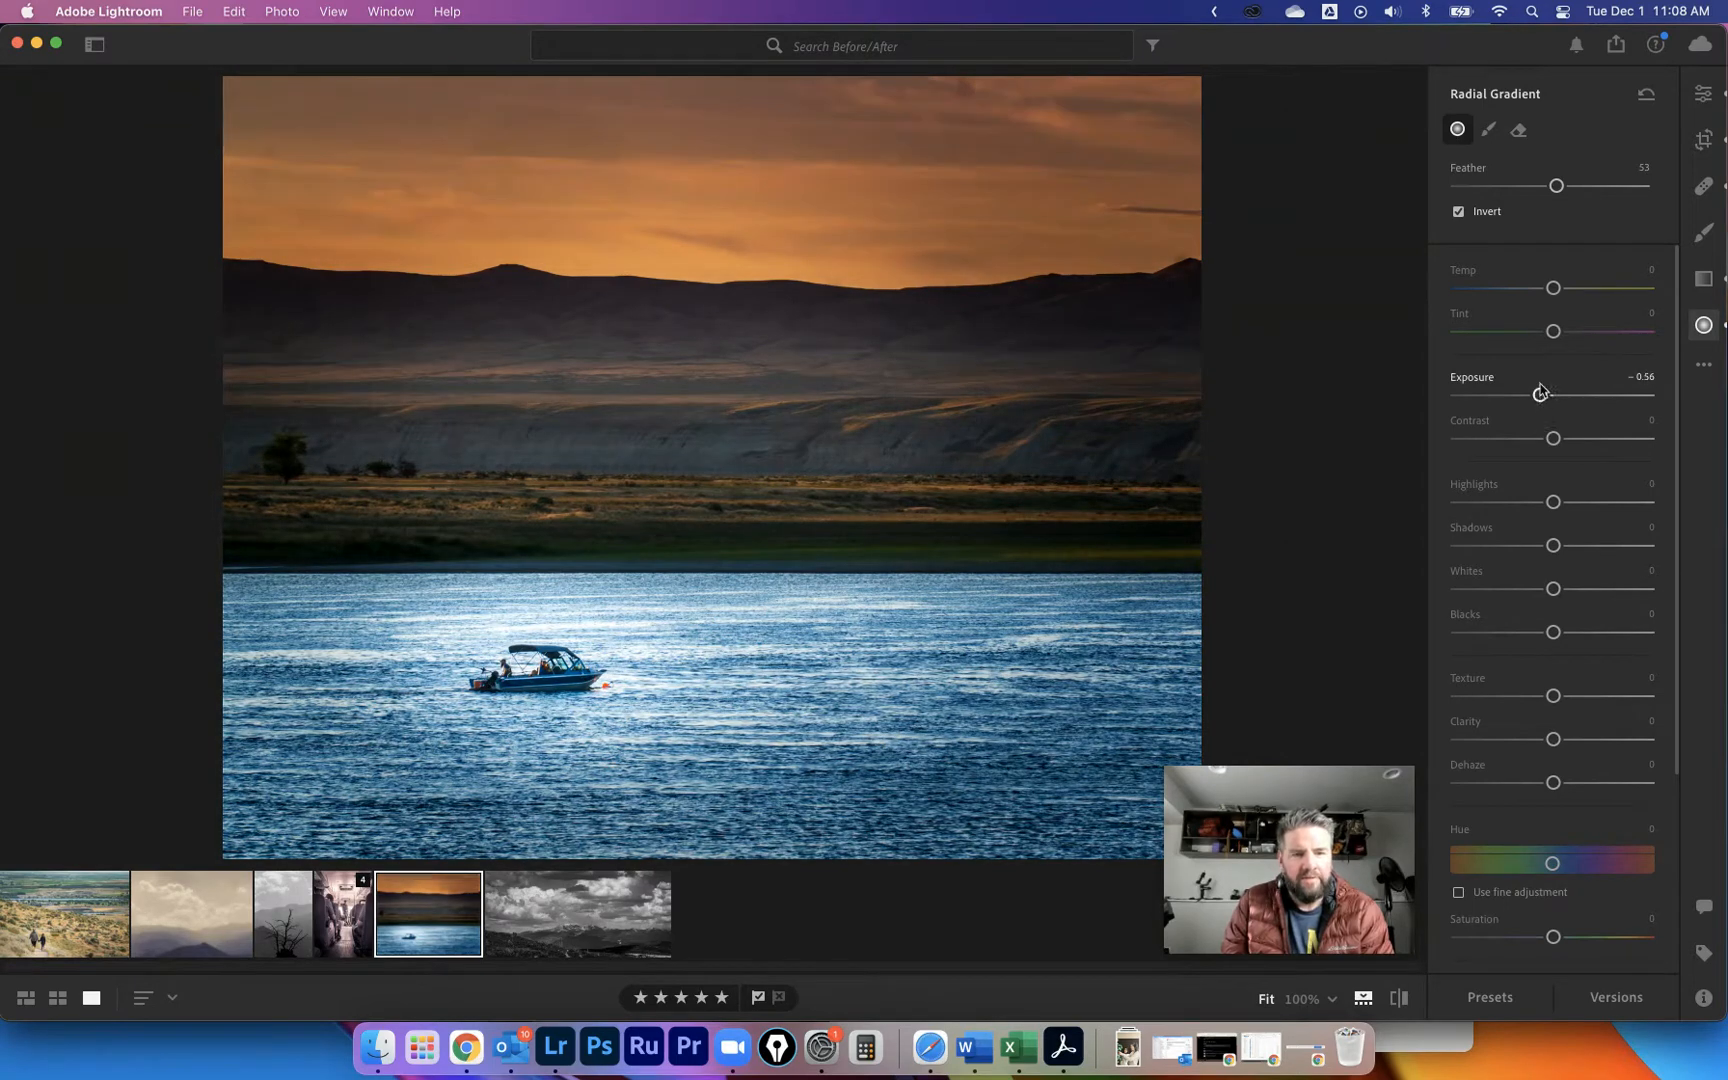
mouse_move(1556, 185)
left_mouse_down()
mouse_move(1595, 185)
mouse_move(1405, 212)
mouse_move(1559, 197)
left_mouse_up()
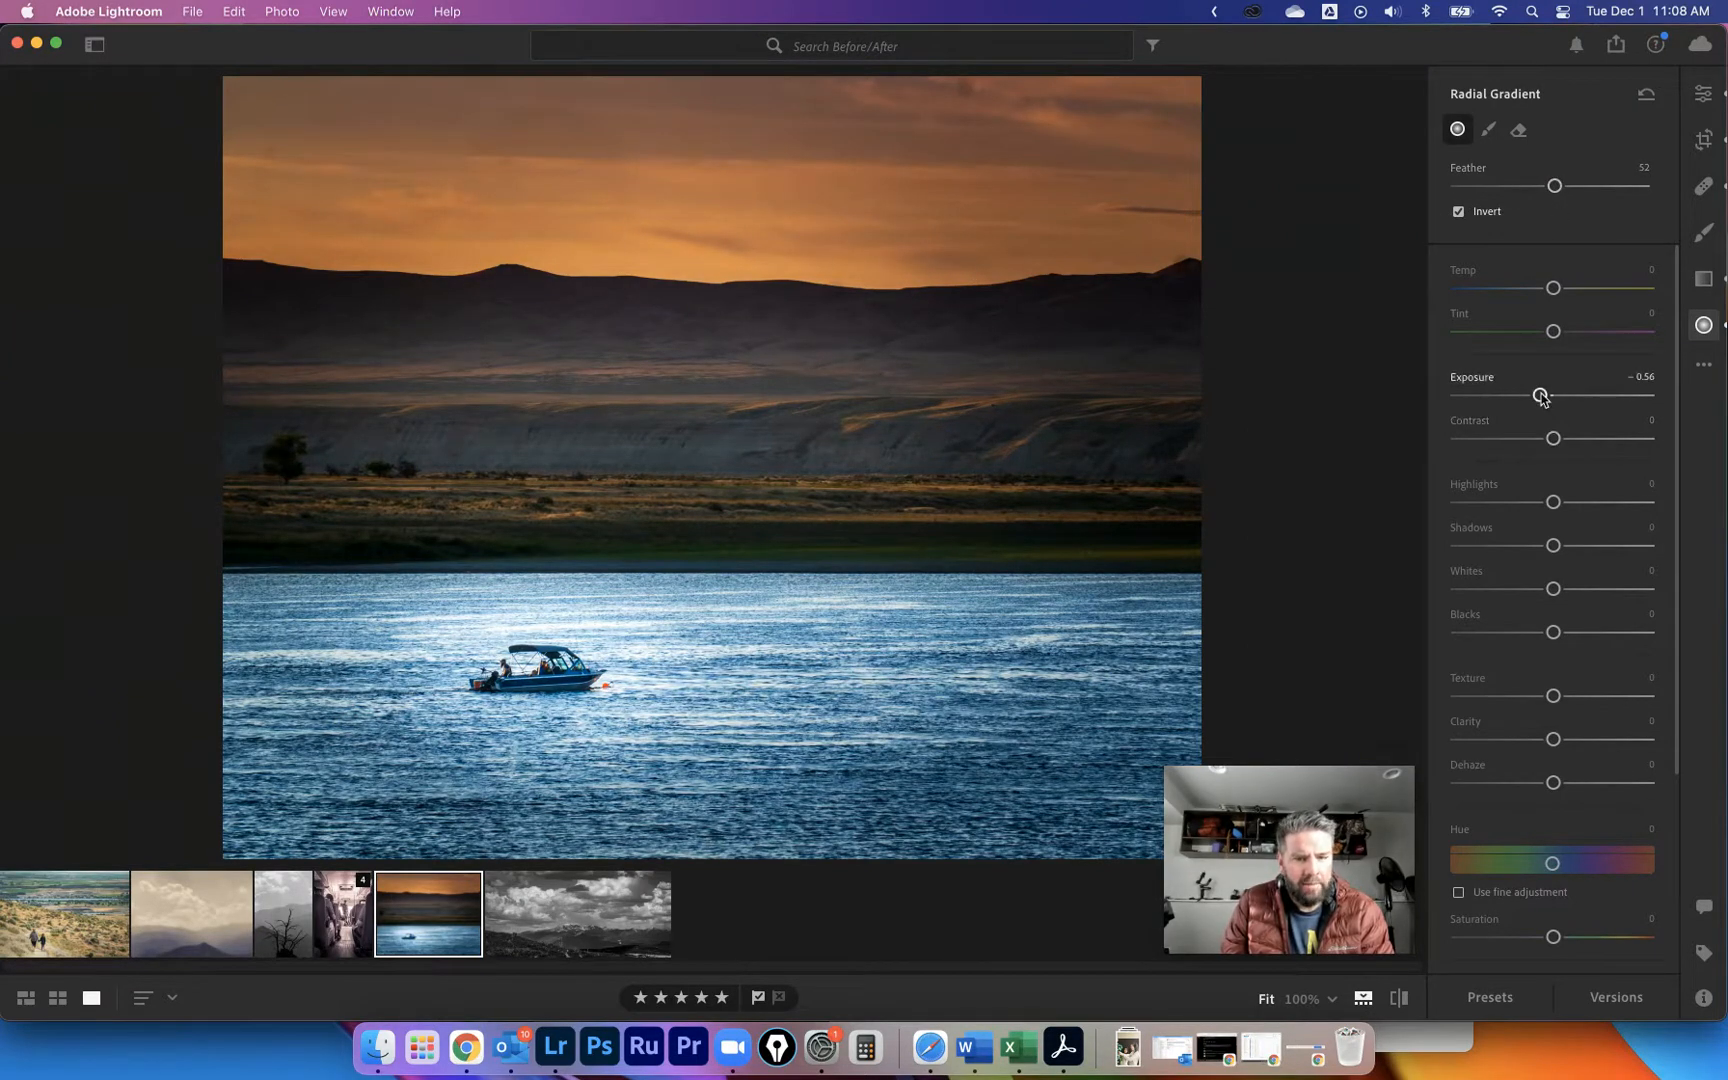
left_click_drag(1546, 396, 1549, 397)
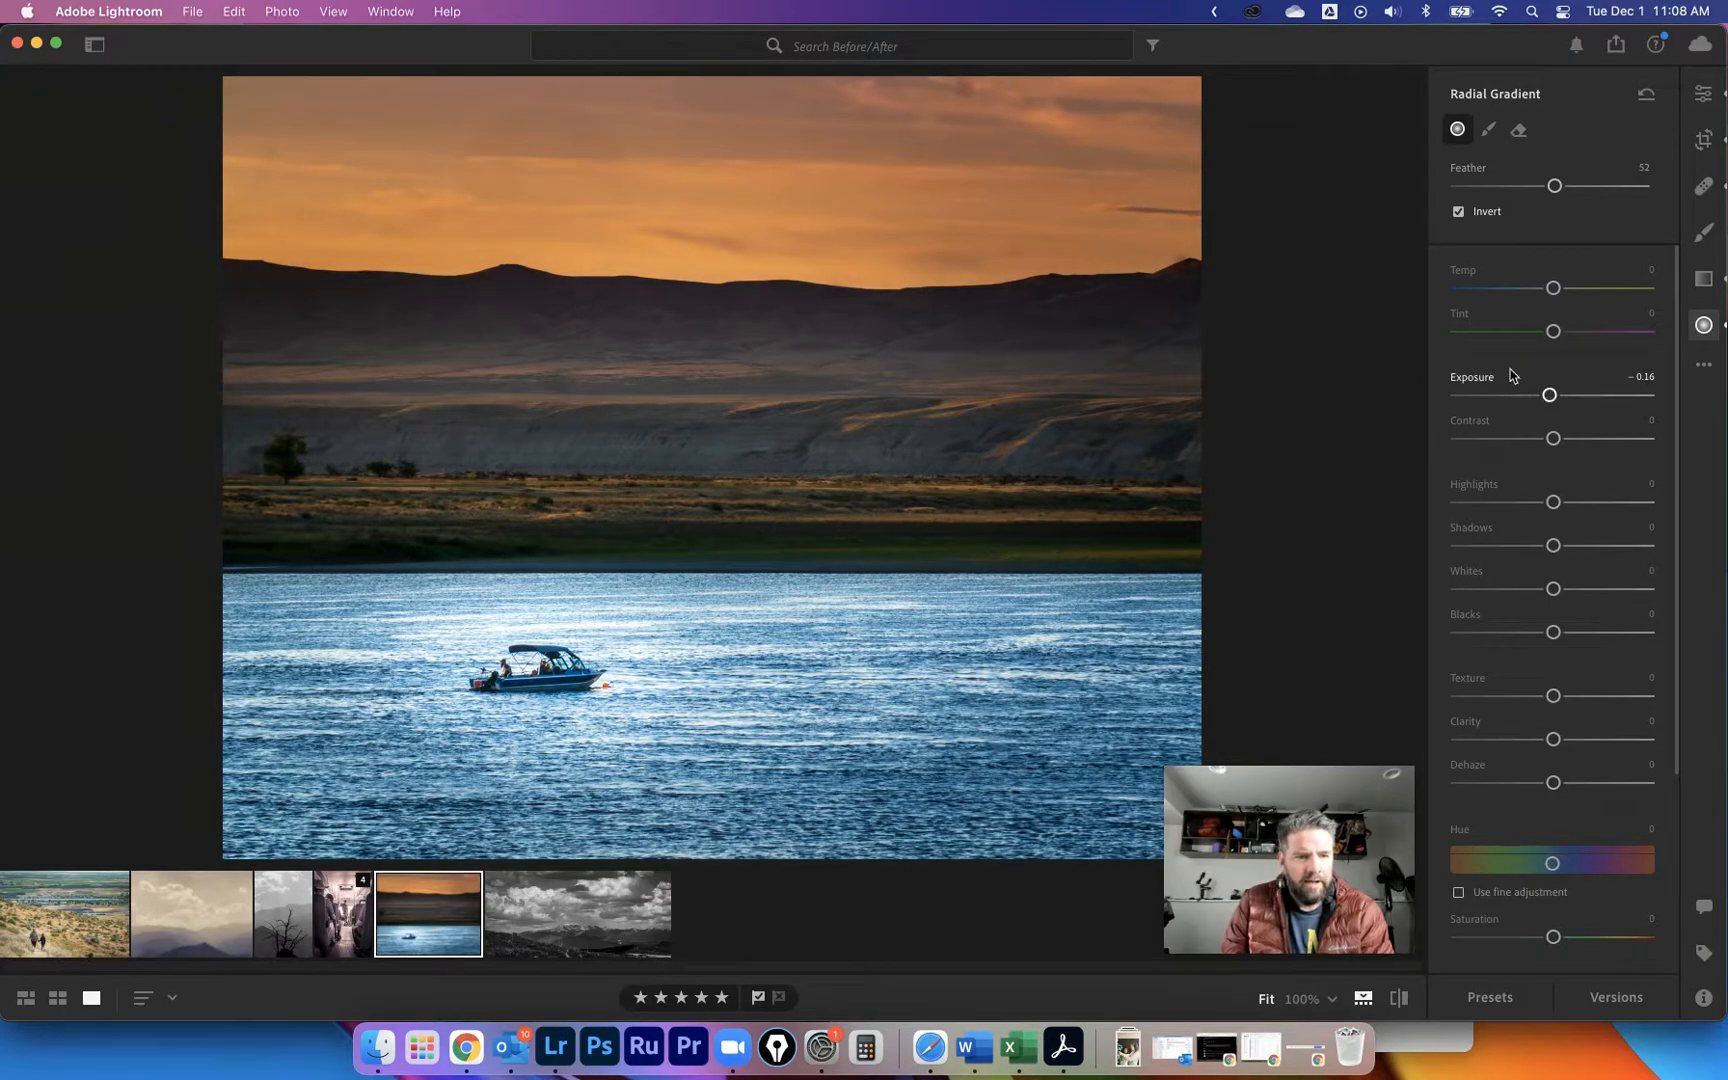
key("backslash")
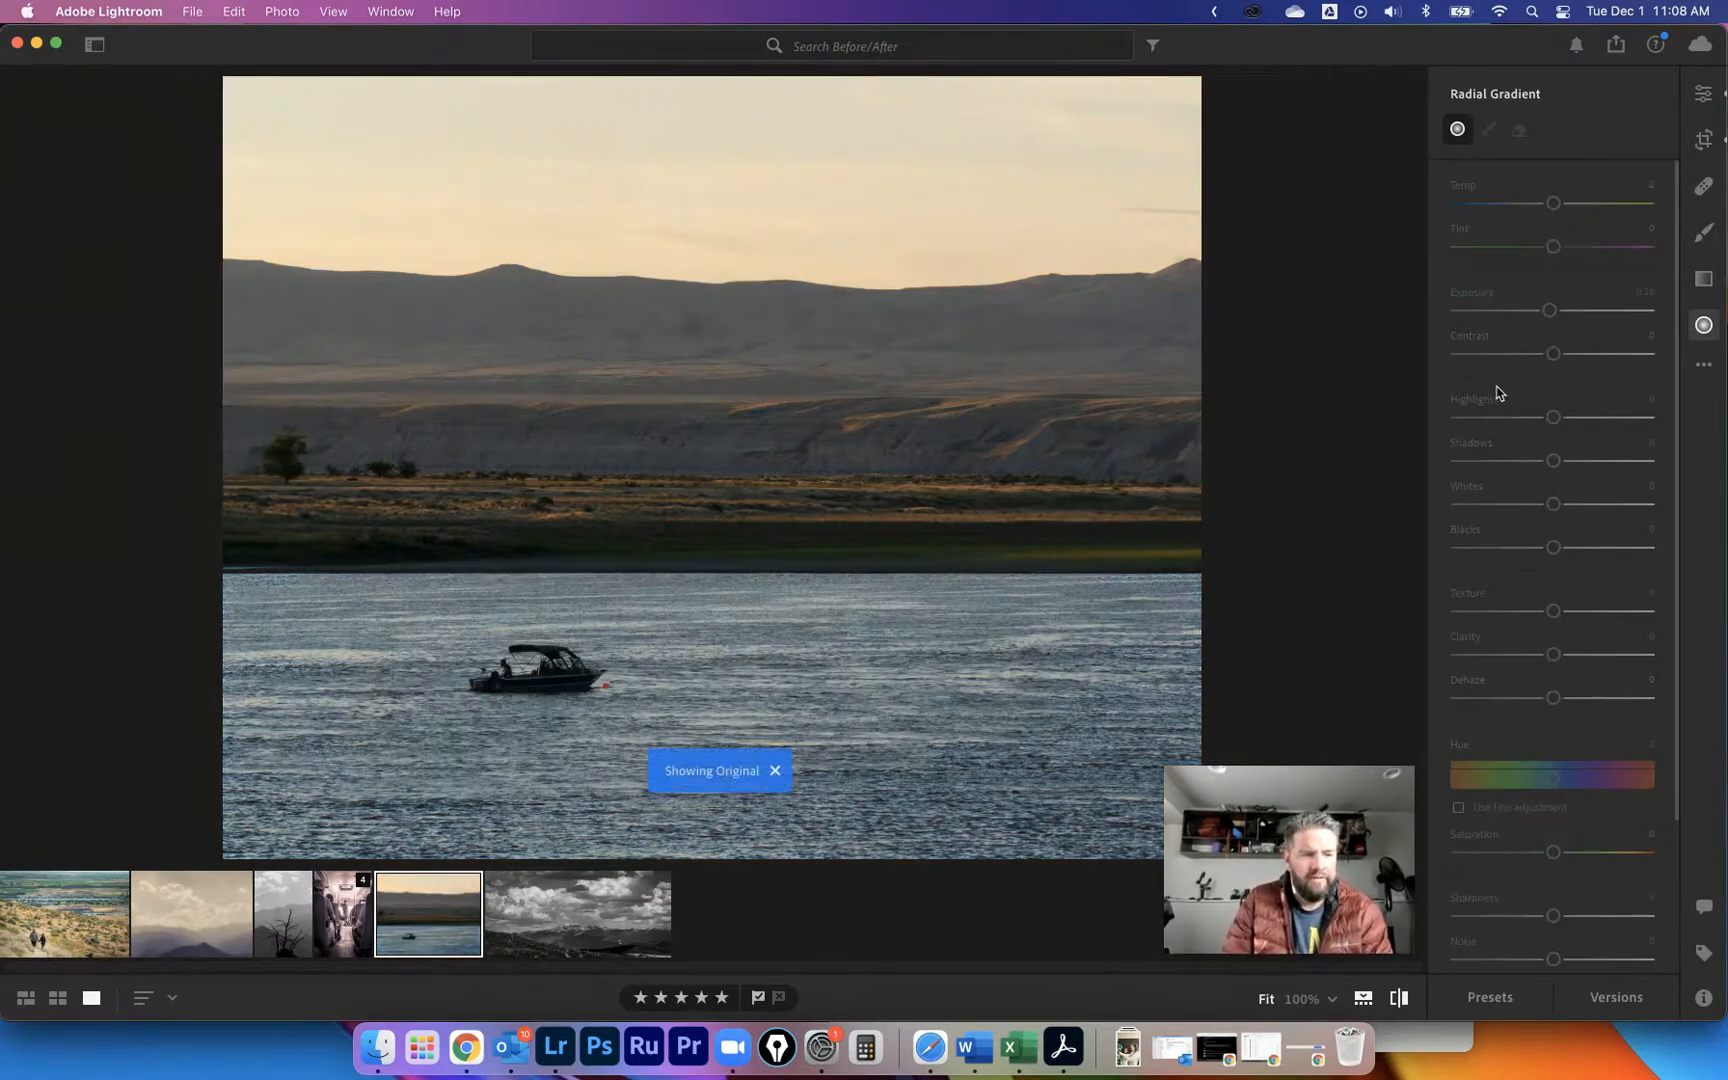
key("backslash")
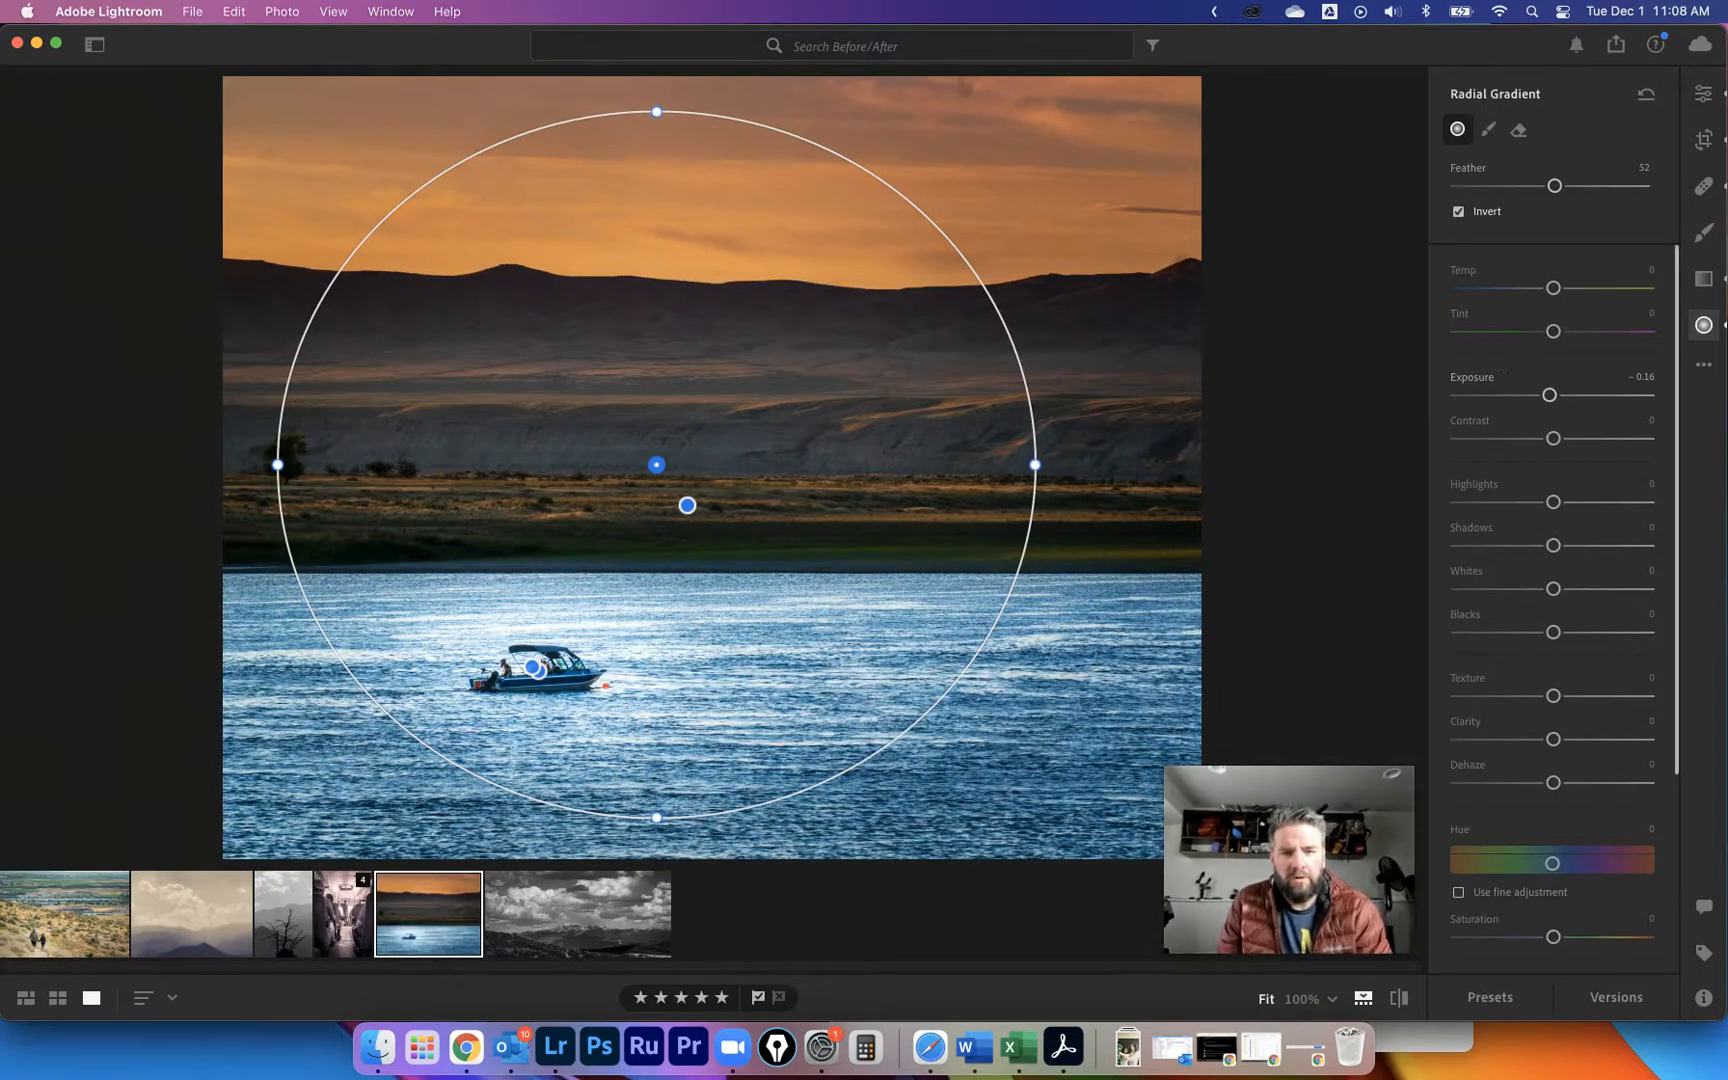